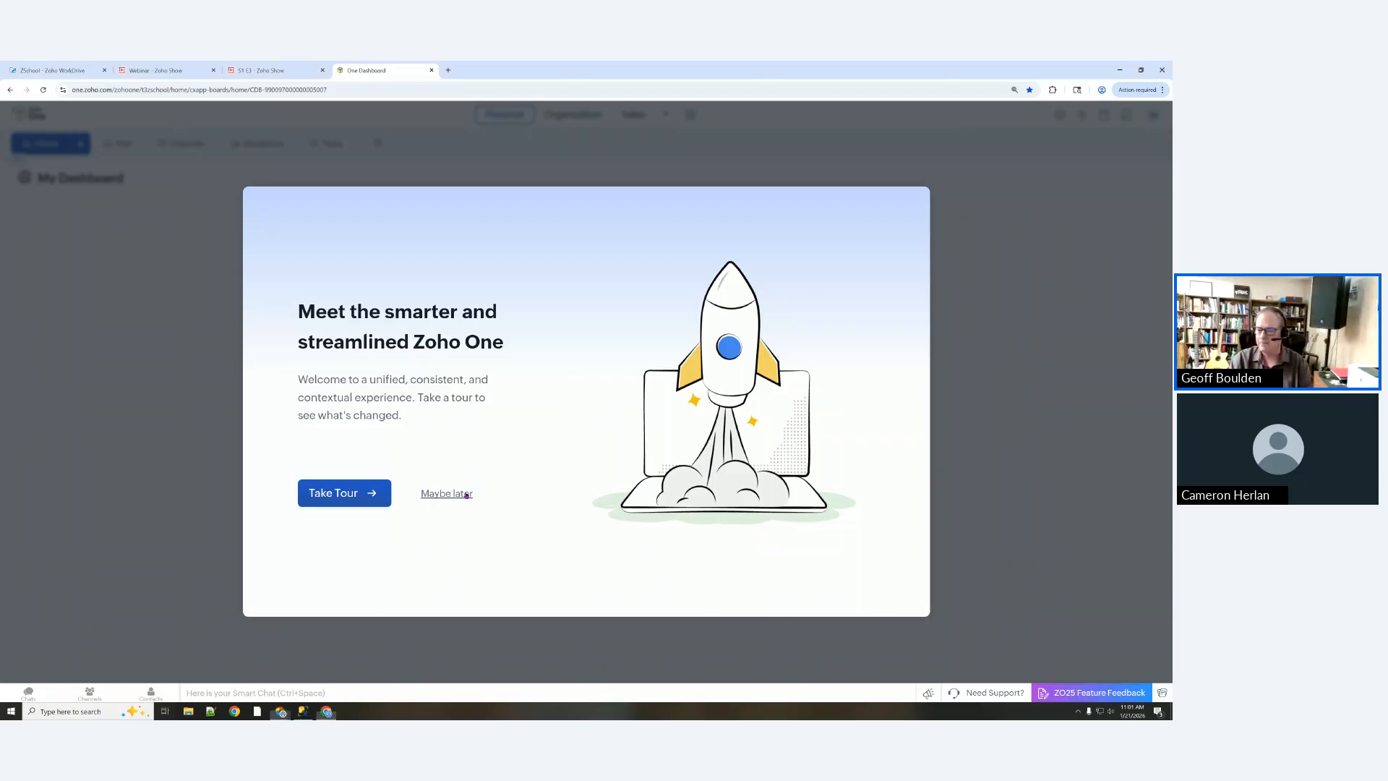
Step: Dismiss the Zoho One welcome tour with 'Maybe later' to reveal the empty My Dashboard
click(467, 493)
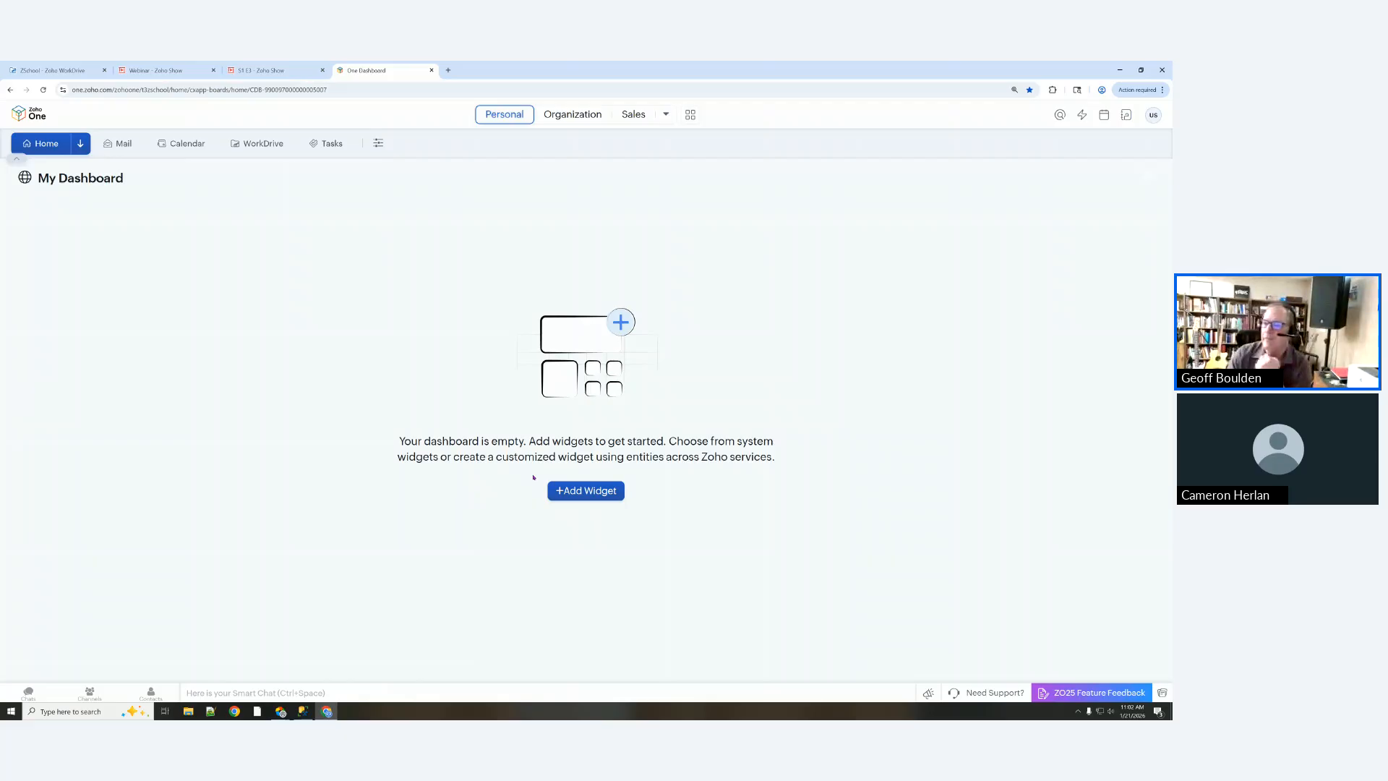
Step: Open the CRM from Sales and enter the company phone number and employee count 2 in Getting Started
click(633, 115)
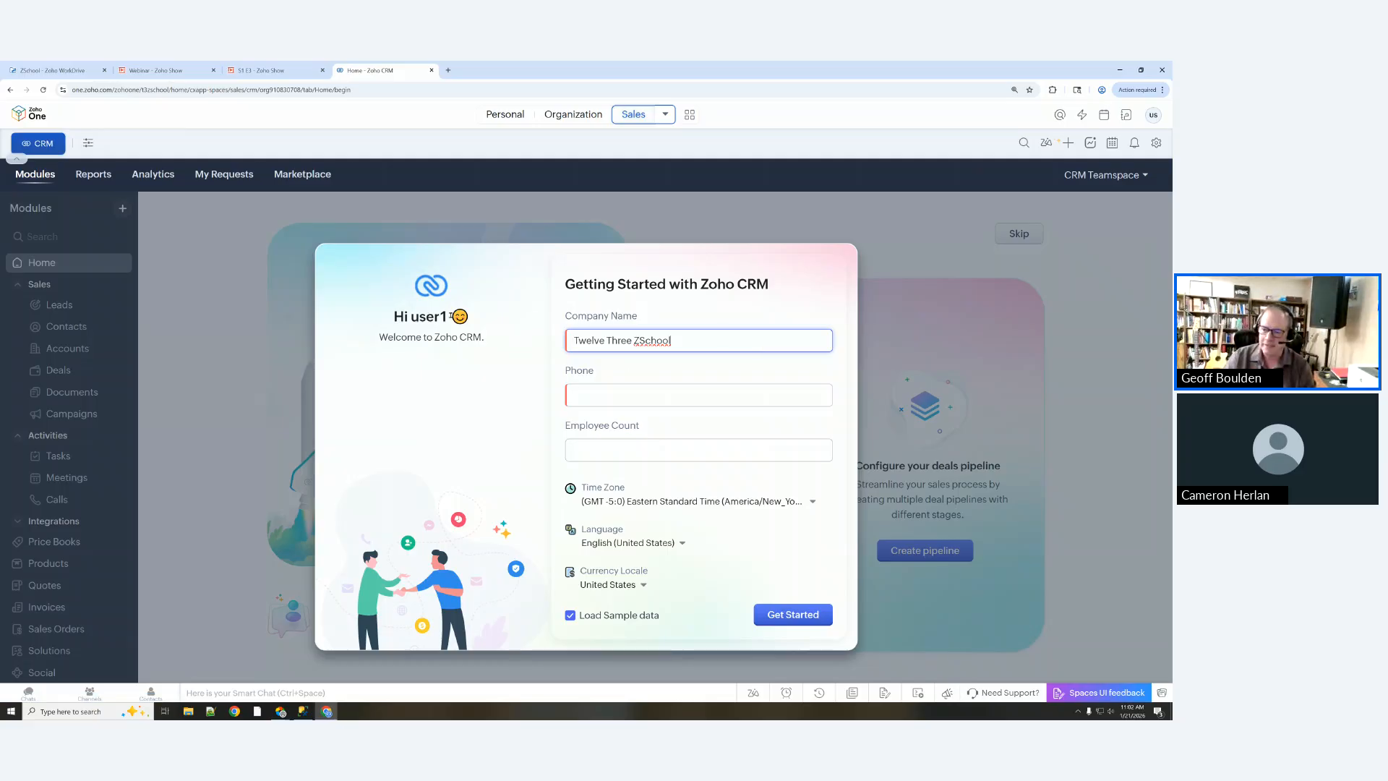
click(596, 394)
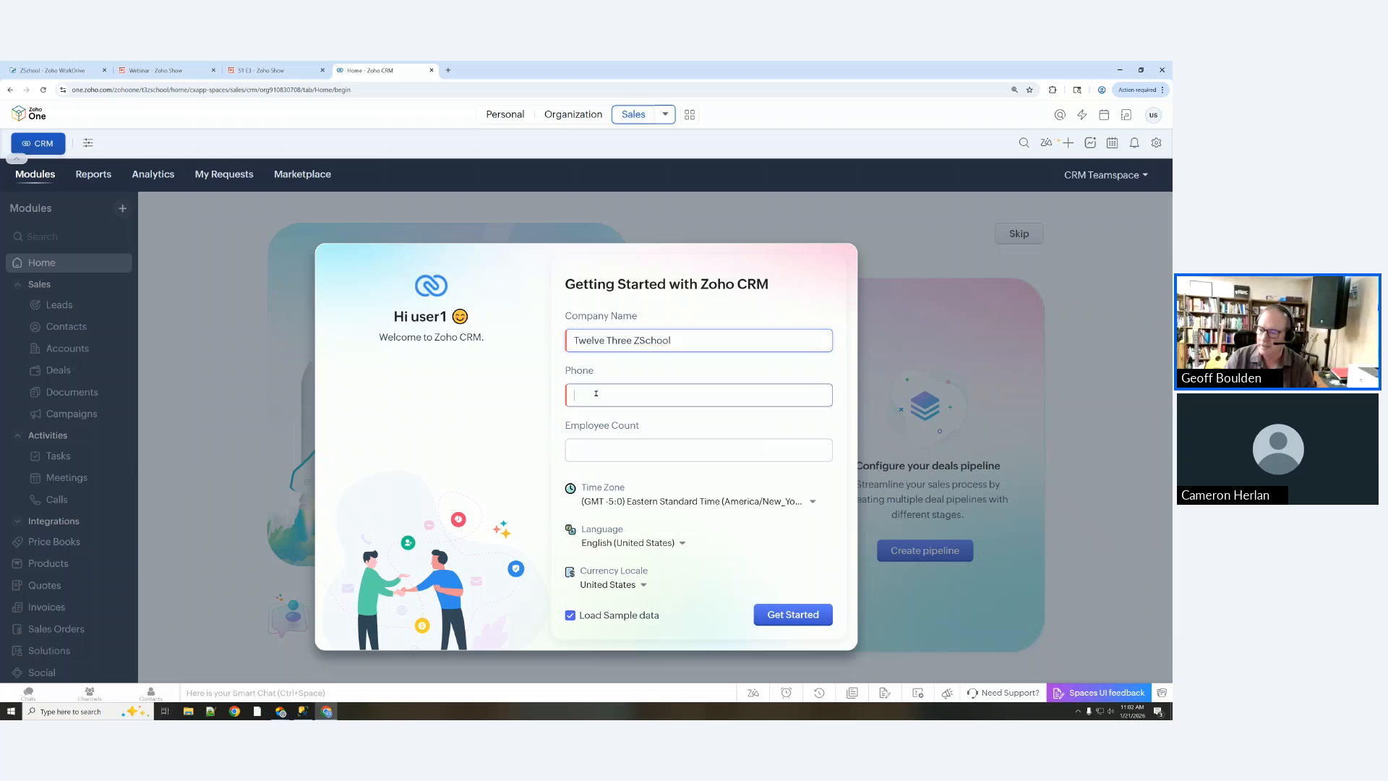
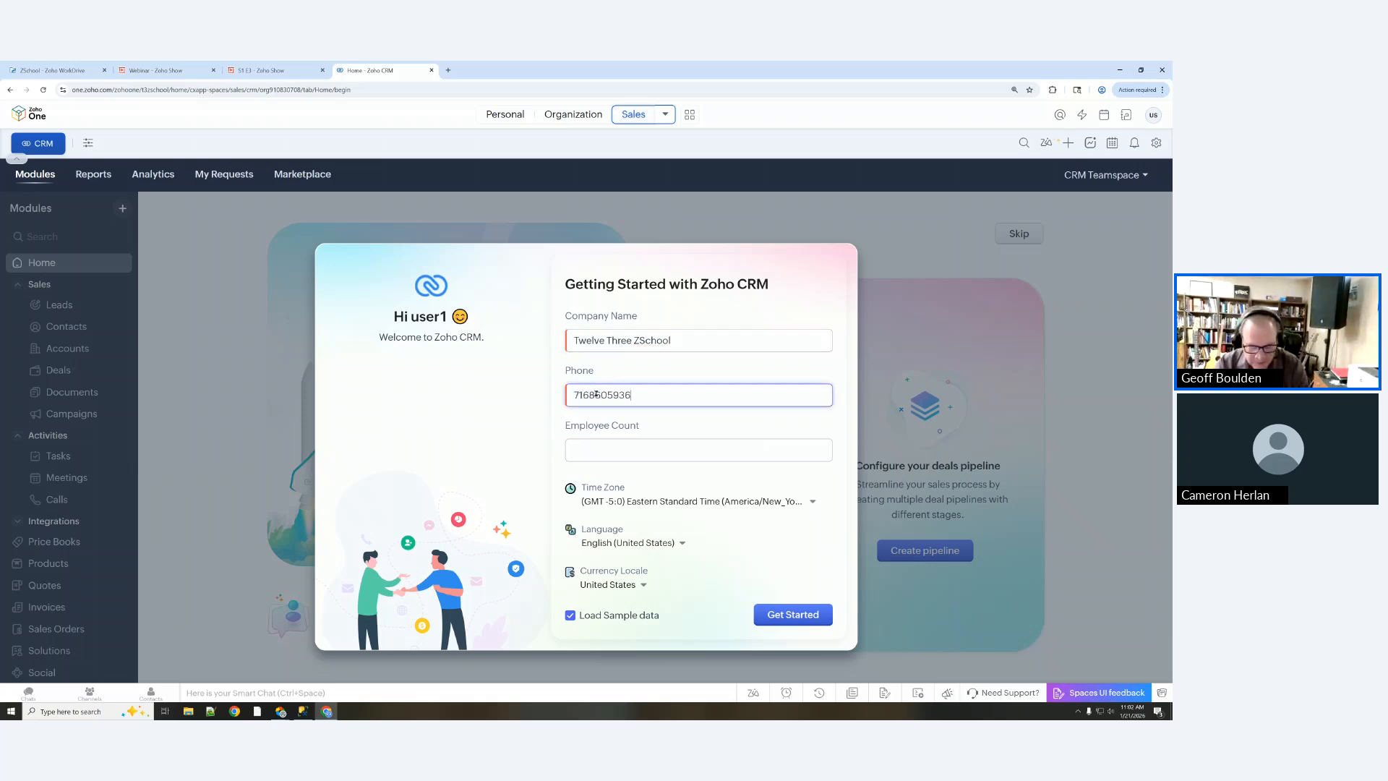
click(641, 450)
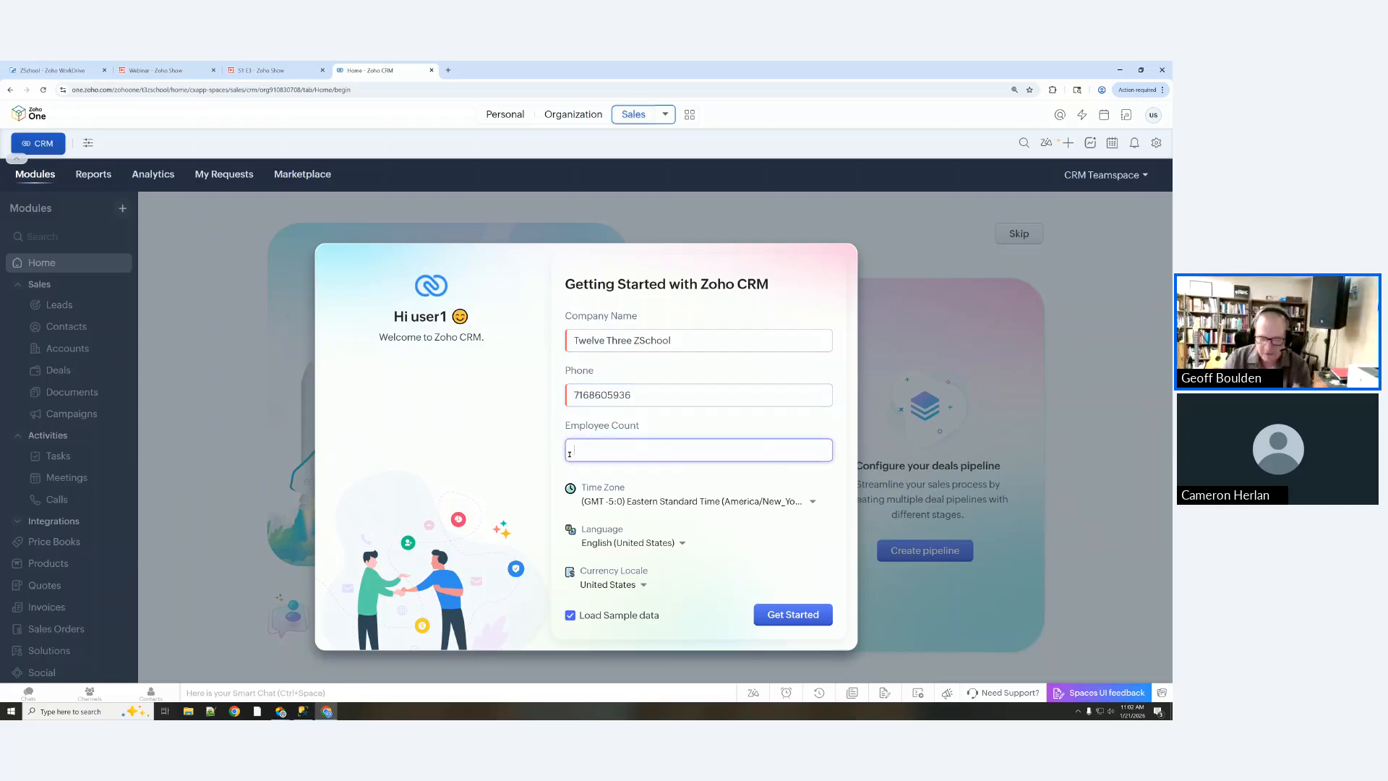
text(5)
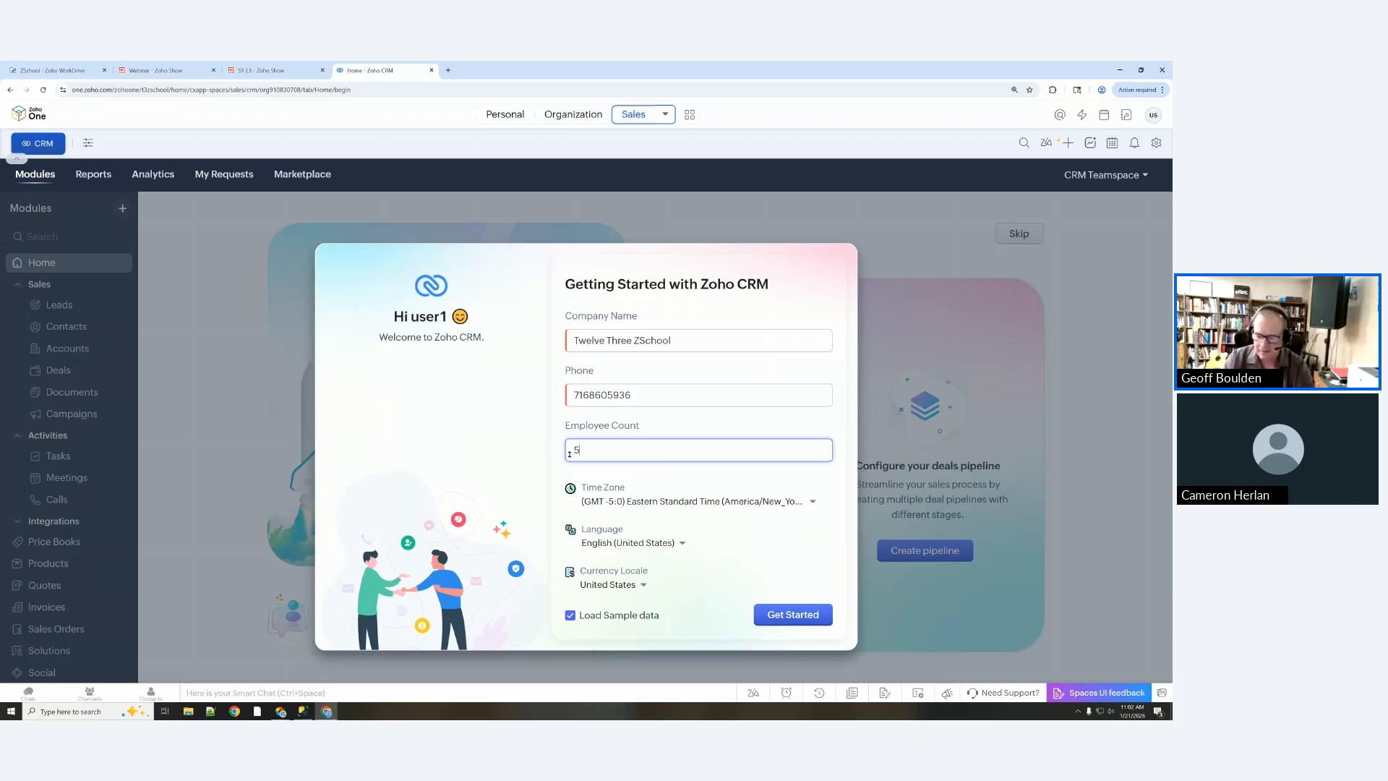
key(BackSpace)
text(2)
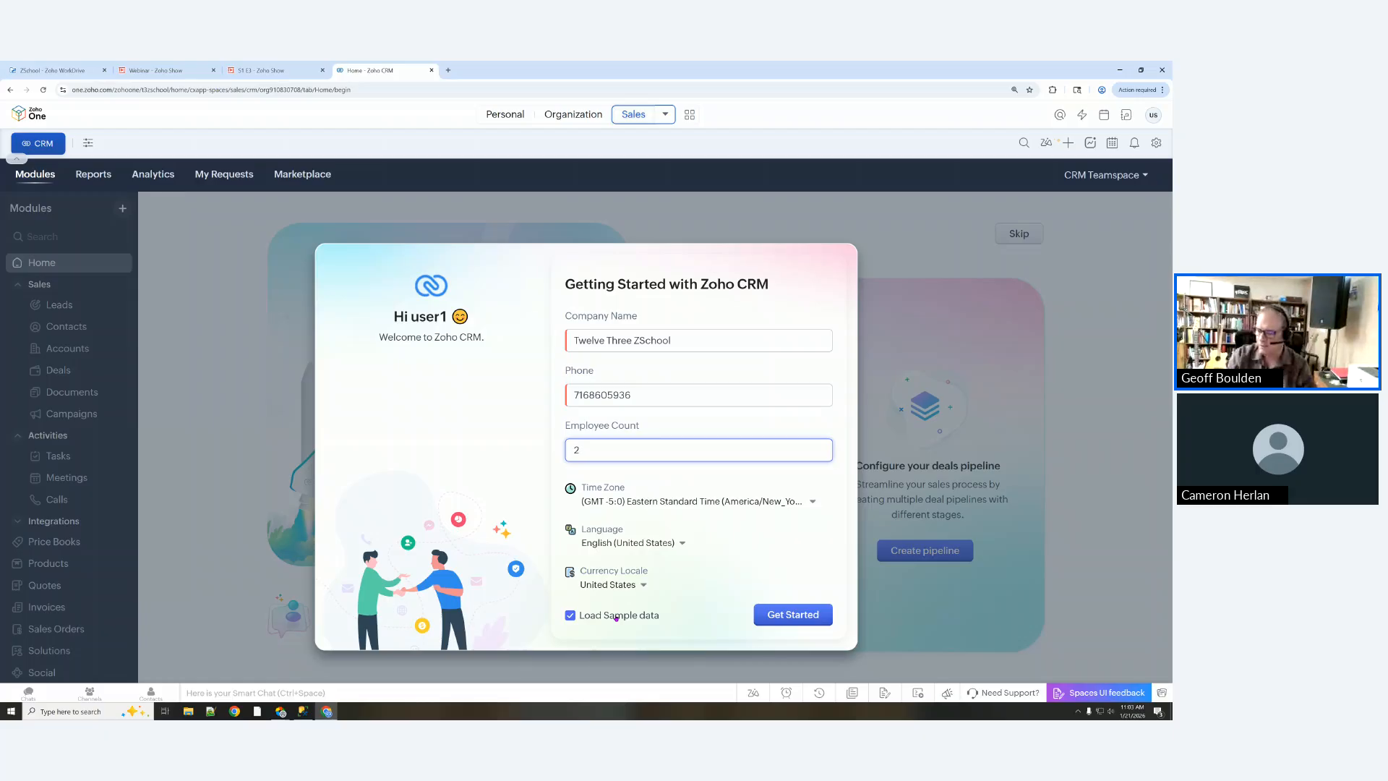
Step: Submit the company setup with sample data and skip onboarding to reach the CRM Home dashboard
click(779, 614)
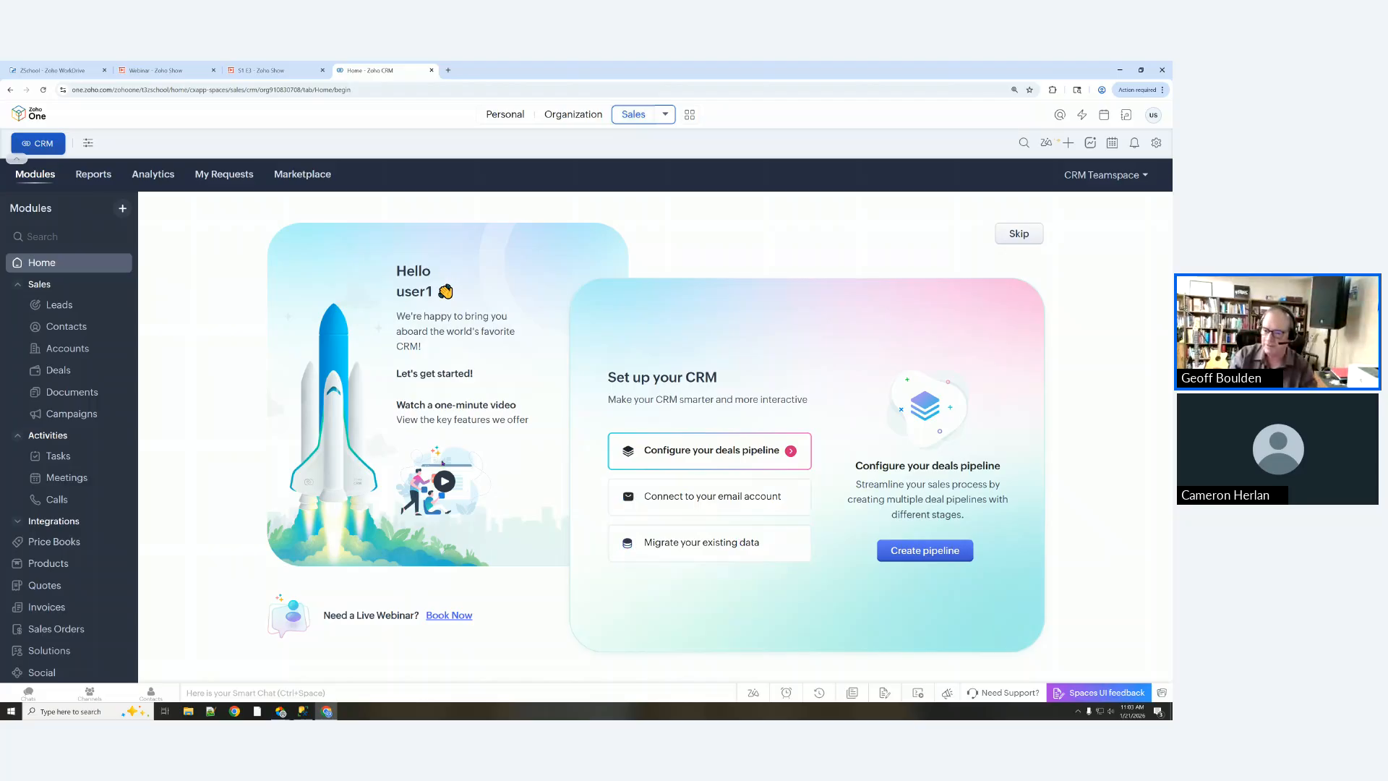
click(1019, 233)
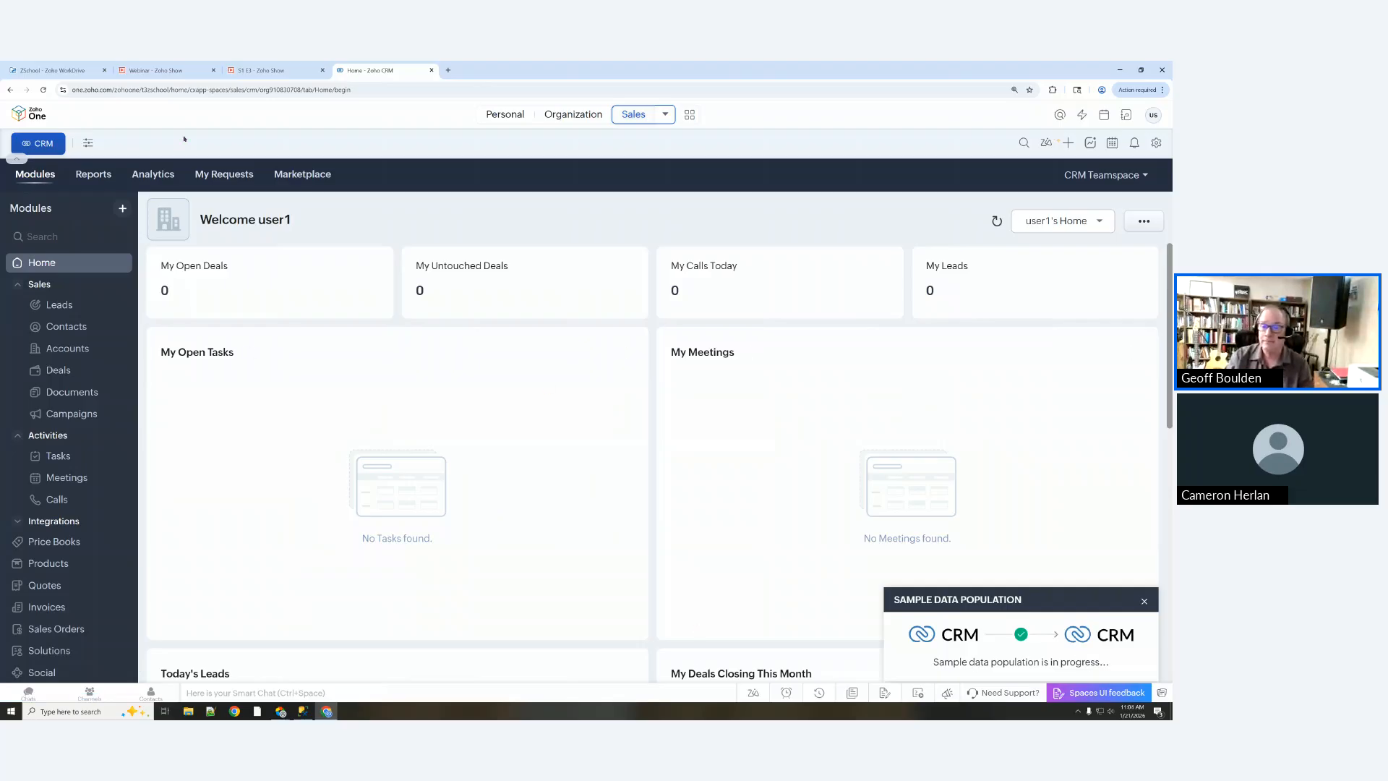
Step: Switch to the S1 E3 Zoho Show deck and advance to slide 2, 'CRM is composed of Modules'
click(260, 73)
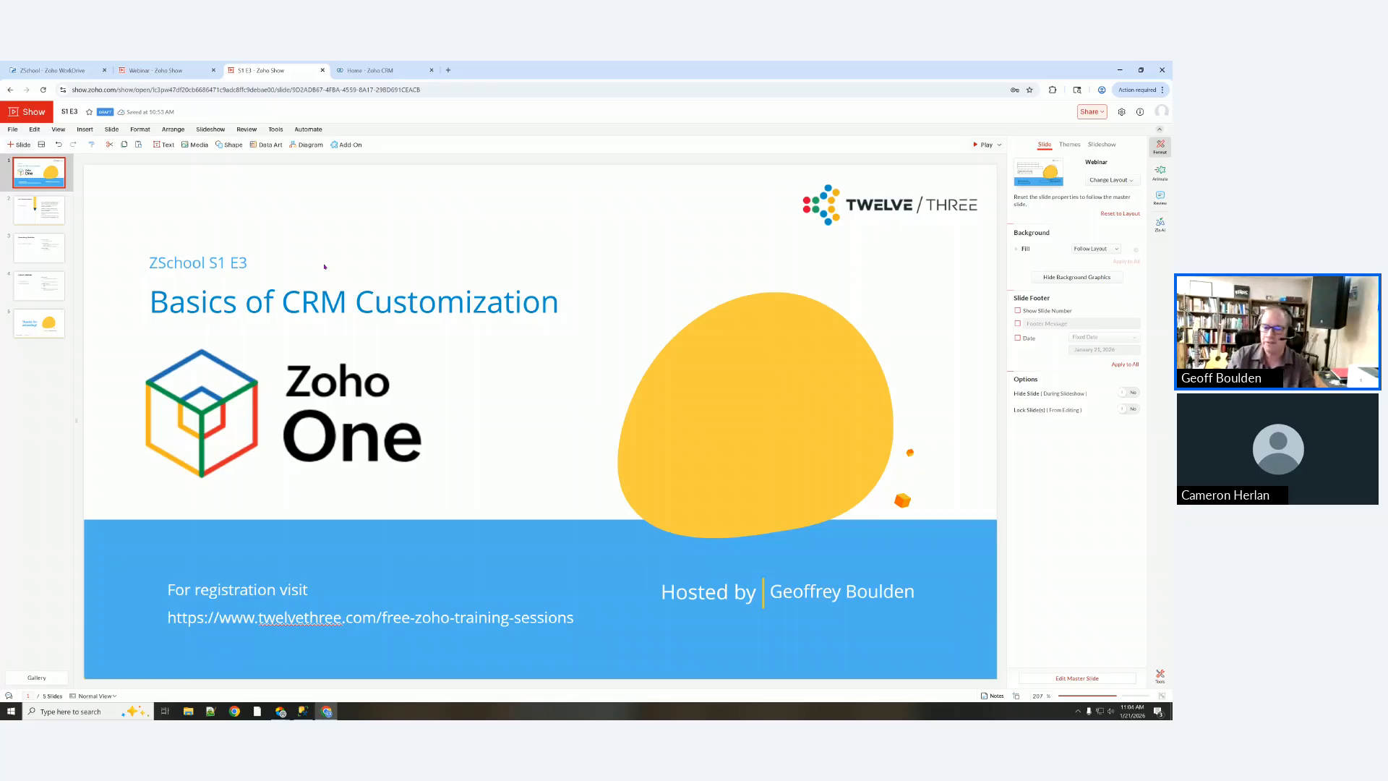
scroll(823, 156, down, 1)
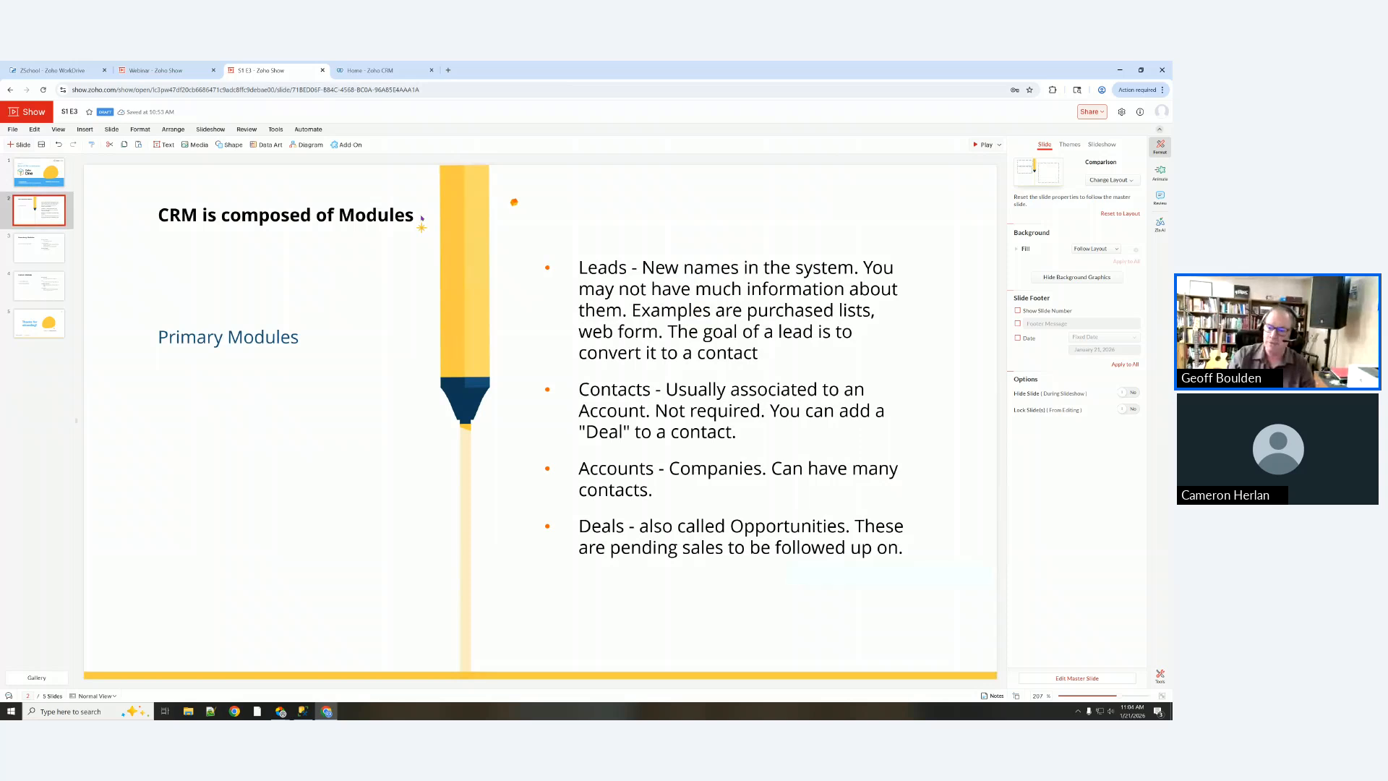
click(378, 72)
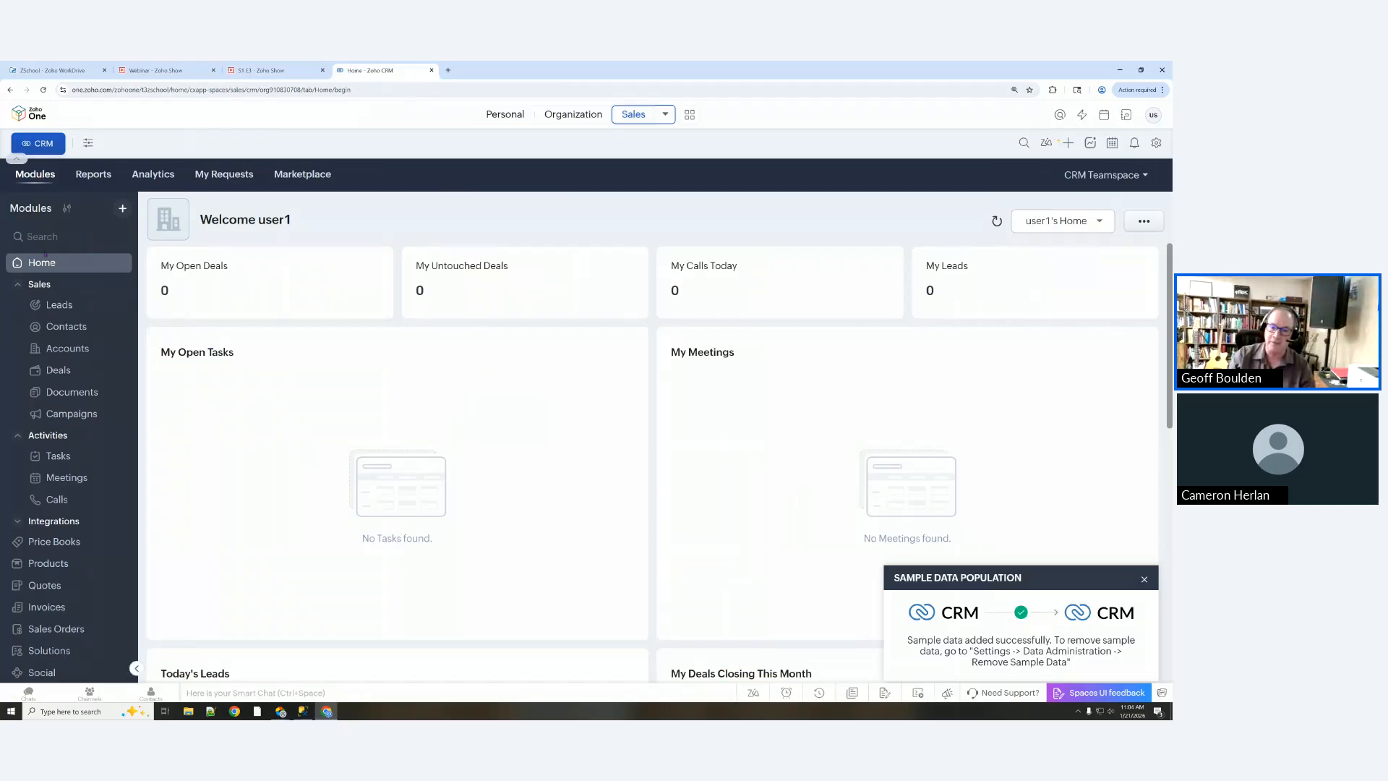
scroll(95, 528, down, 3)
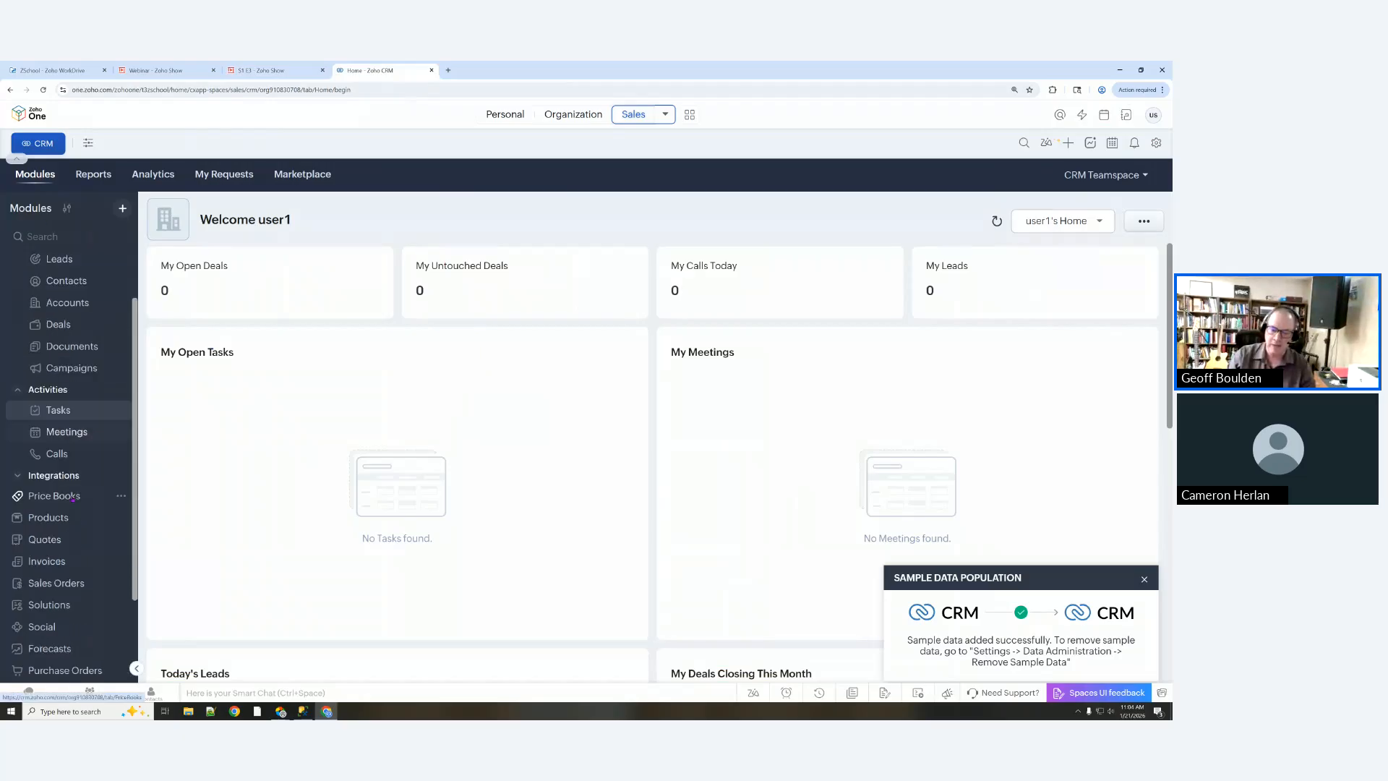
scroll(96, 528, up, 3)
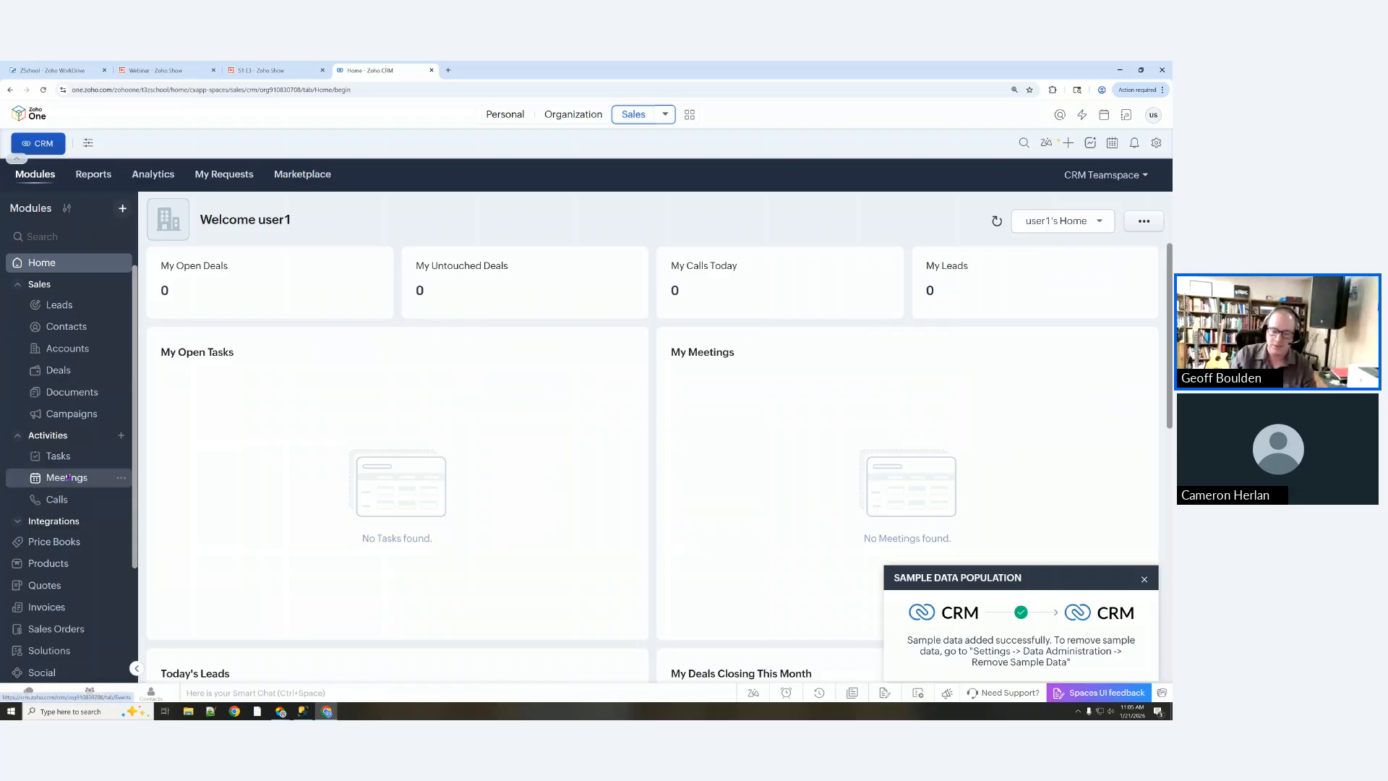
scroll(69, 478, down, 1)
scroll(68, 477, down, 1)
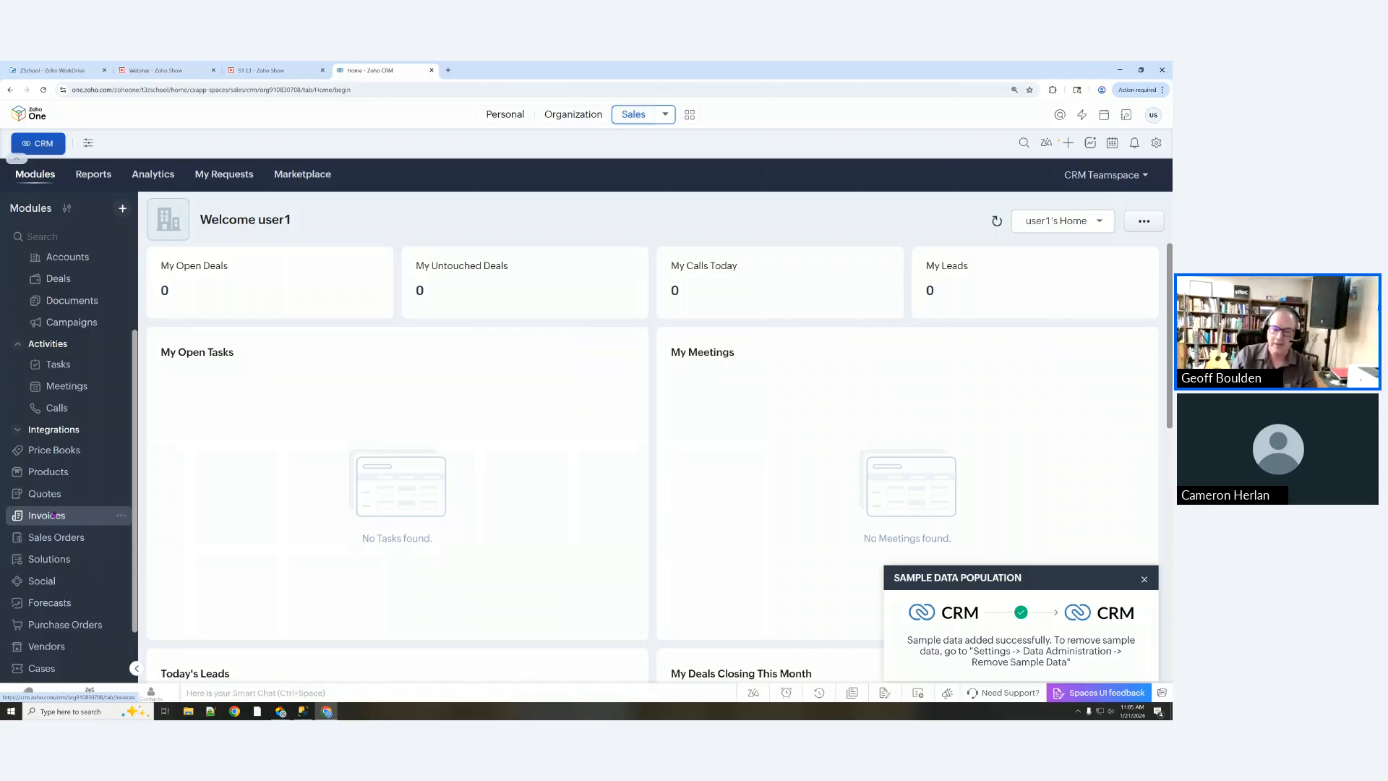
scroll(60, 455, down, 1)
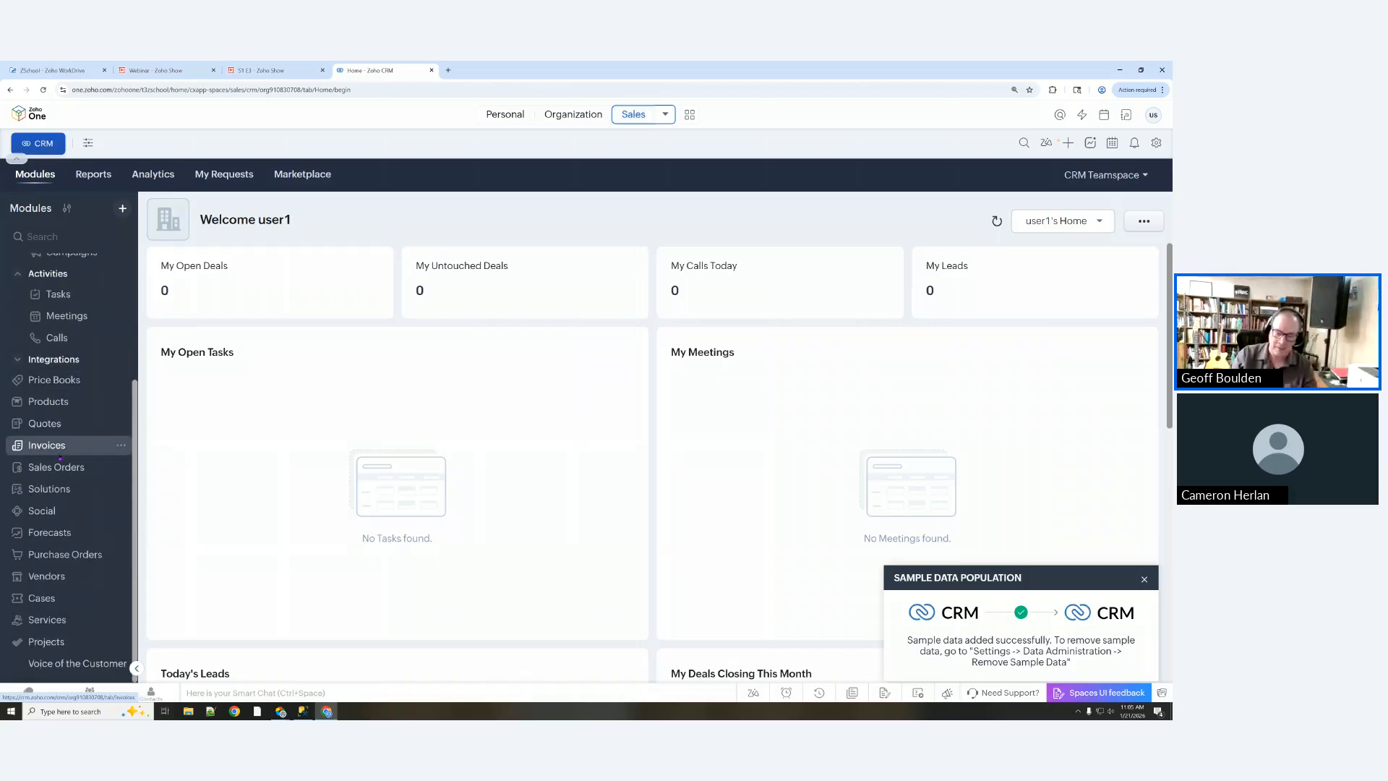
scroll(62, 461, up, 2)
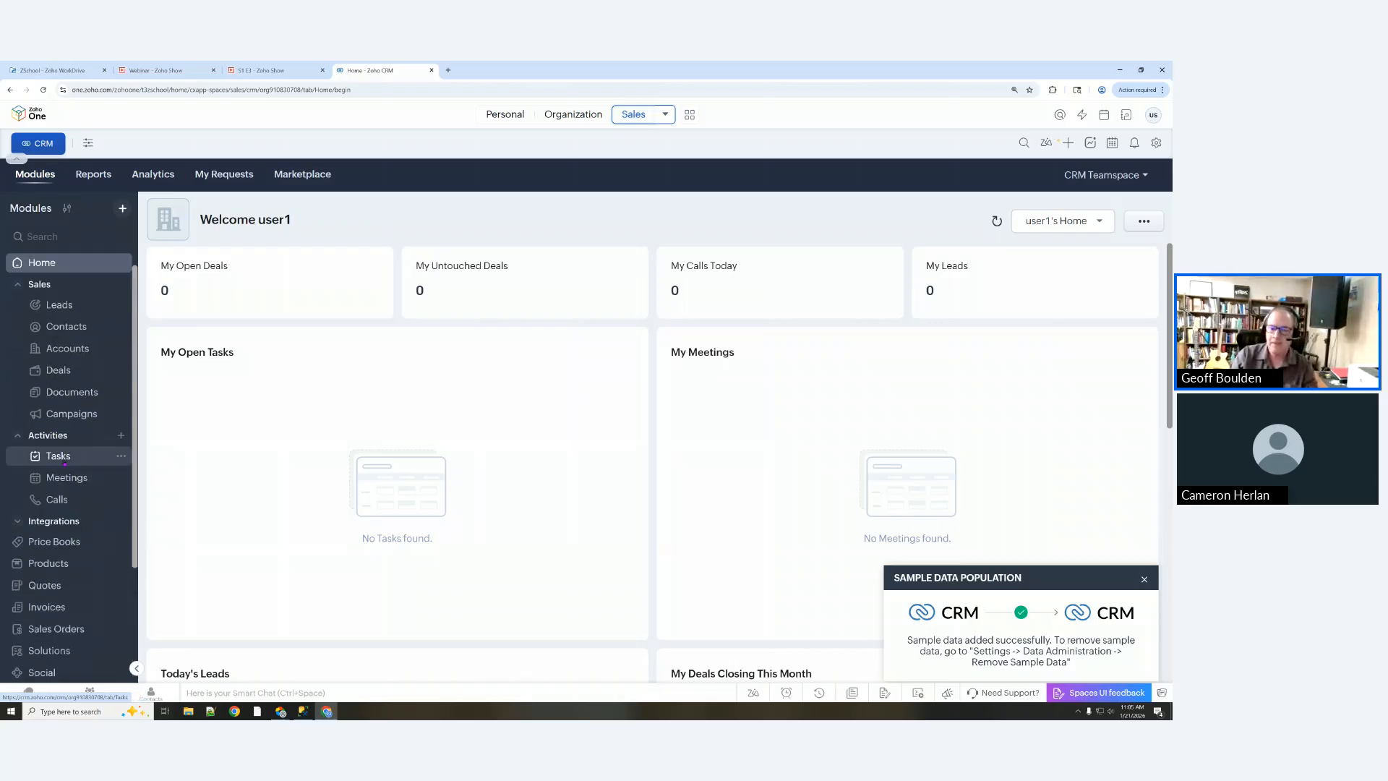
click(275, 72)
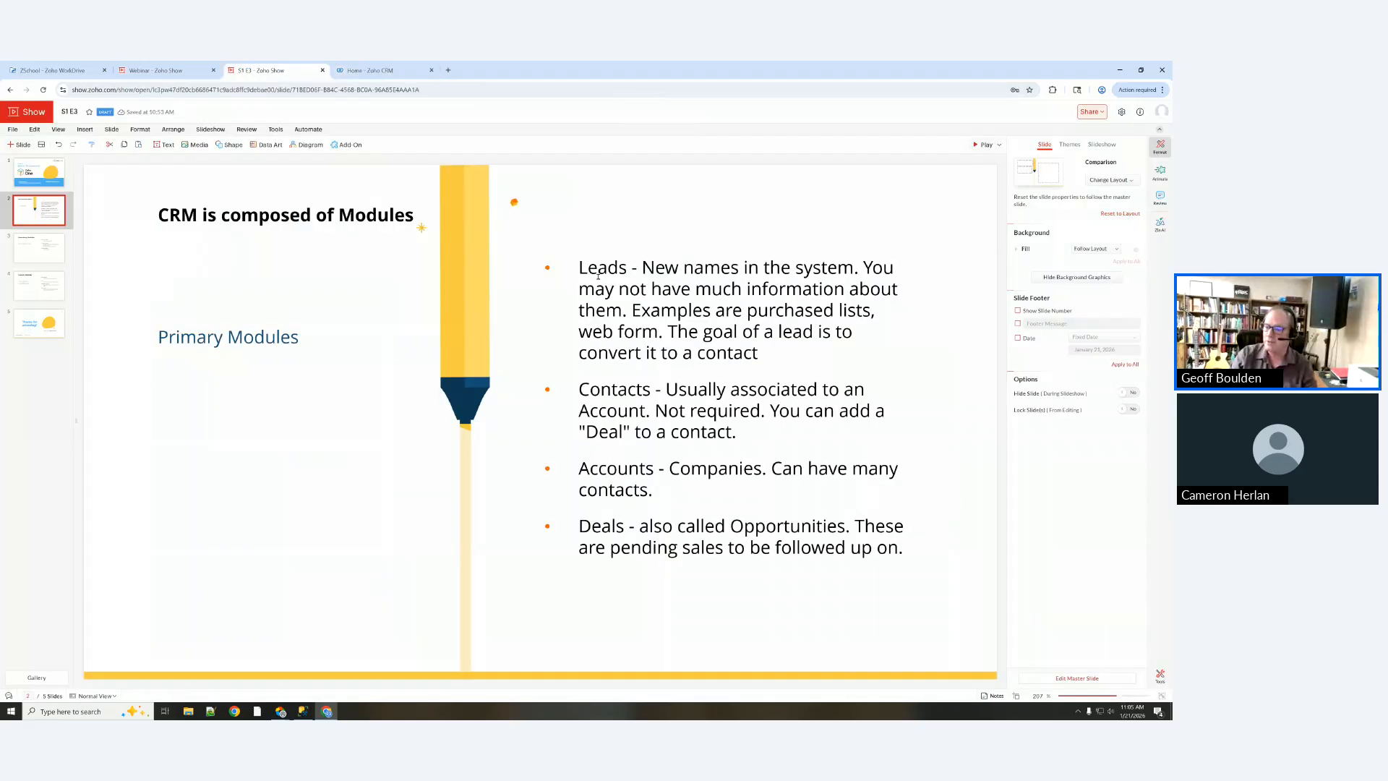
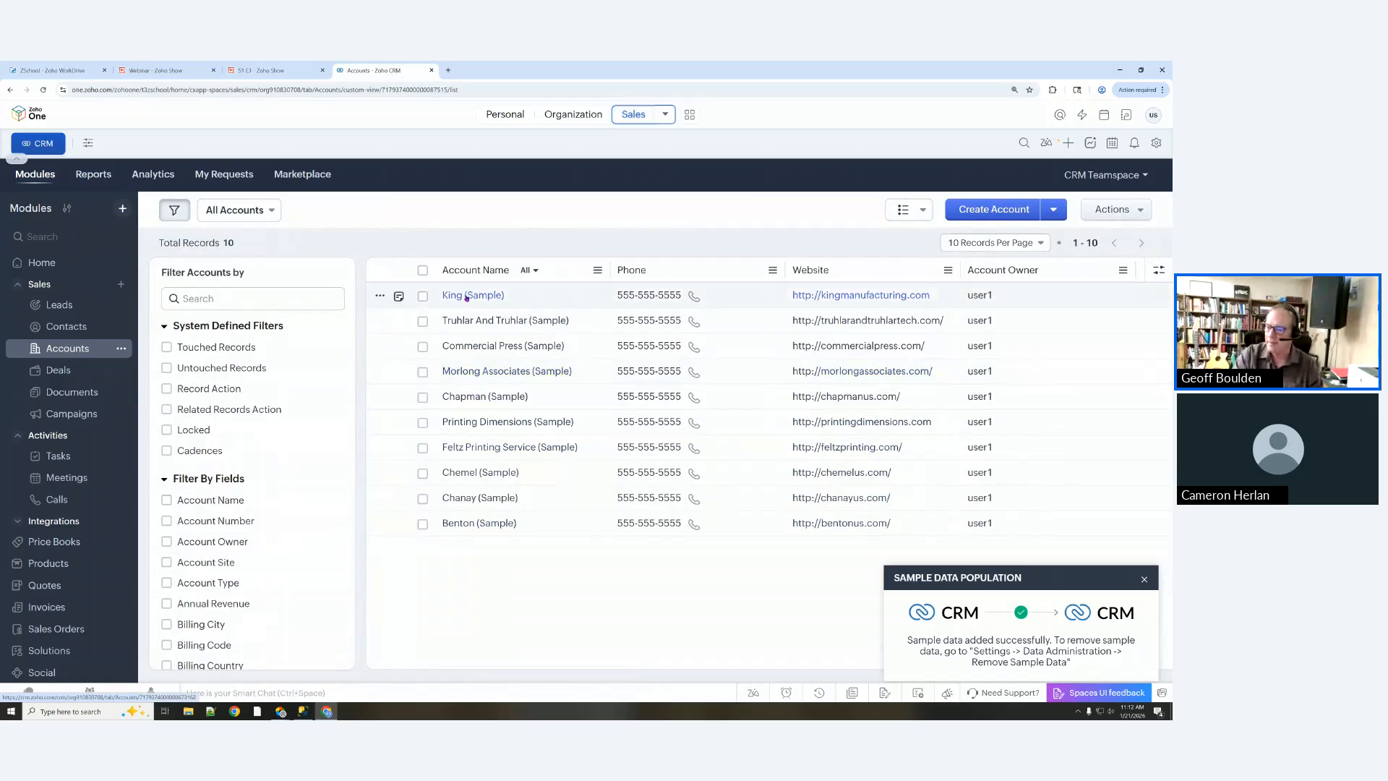
Step: Open King (Sample) and review its Vendor type, Partnership ownership, 445 employees and $850,000 revenue
click(466, 295)
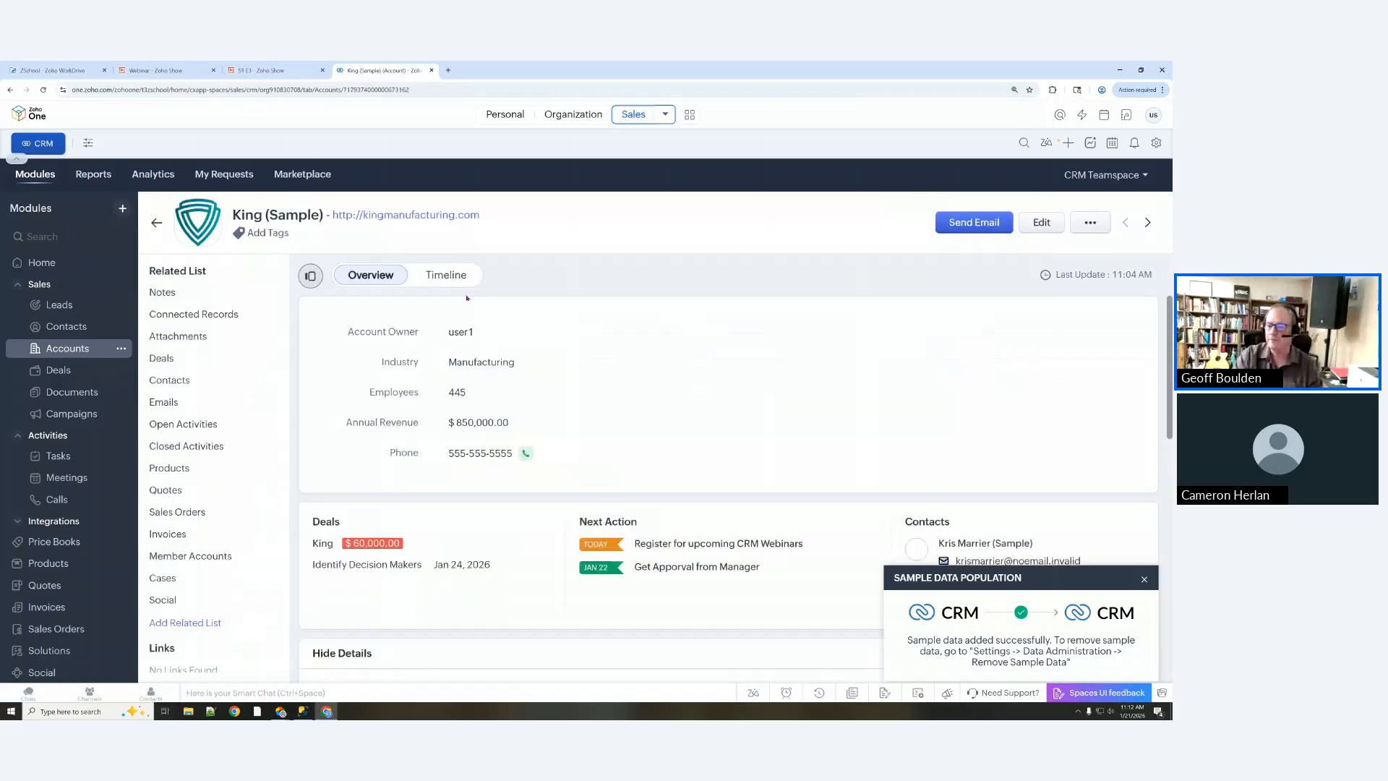
click(1143, 580)
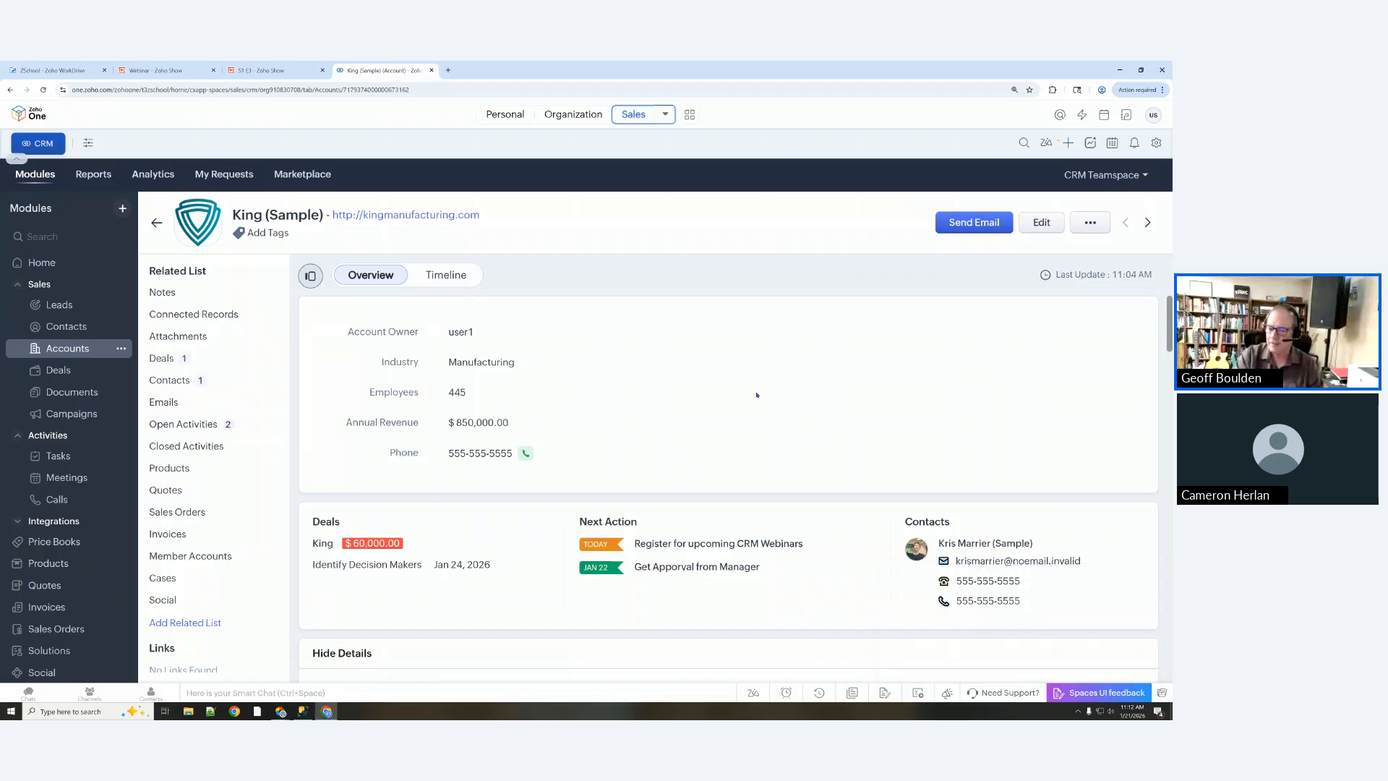
scroll(757, 395, down, 5)
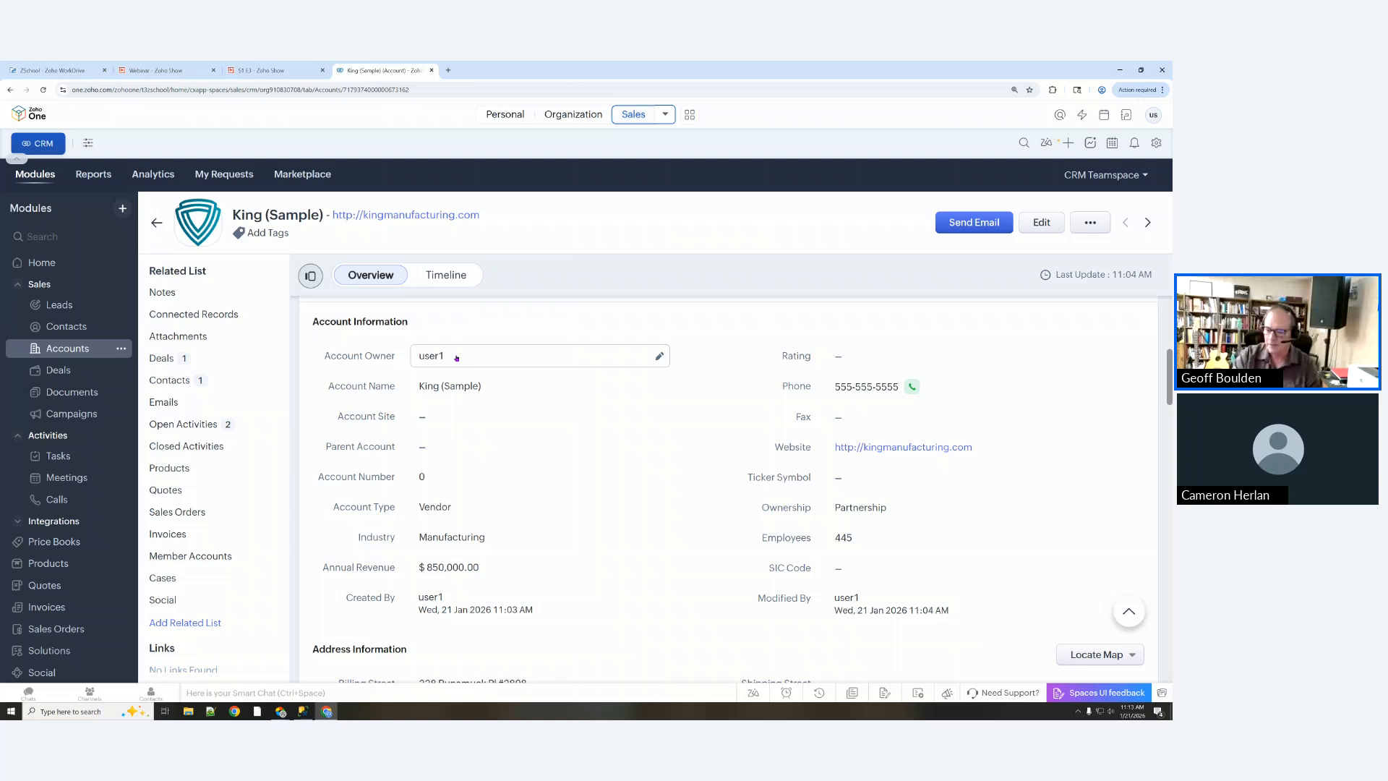
scroll(508, 360, down, 3)
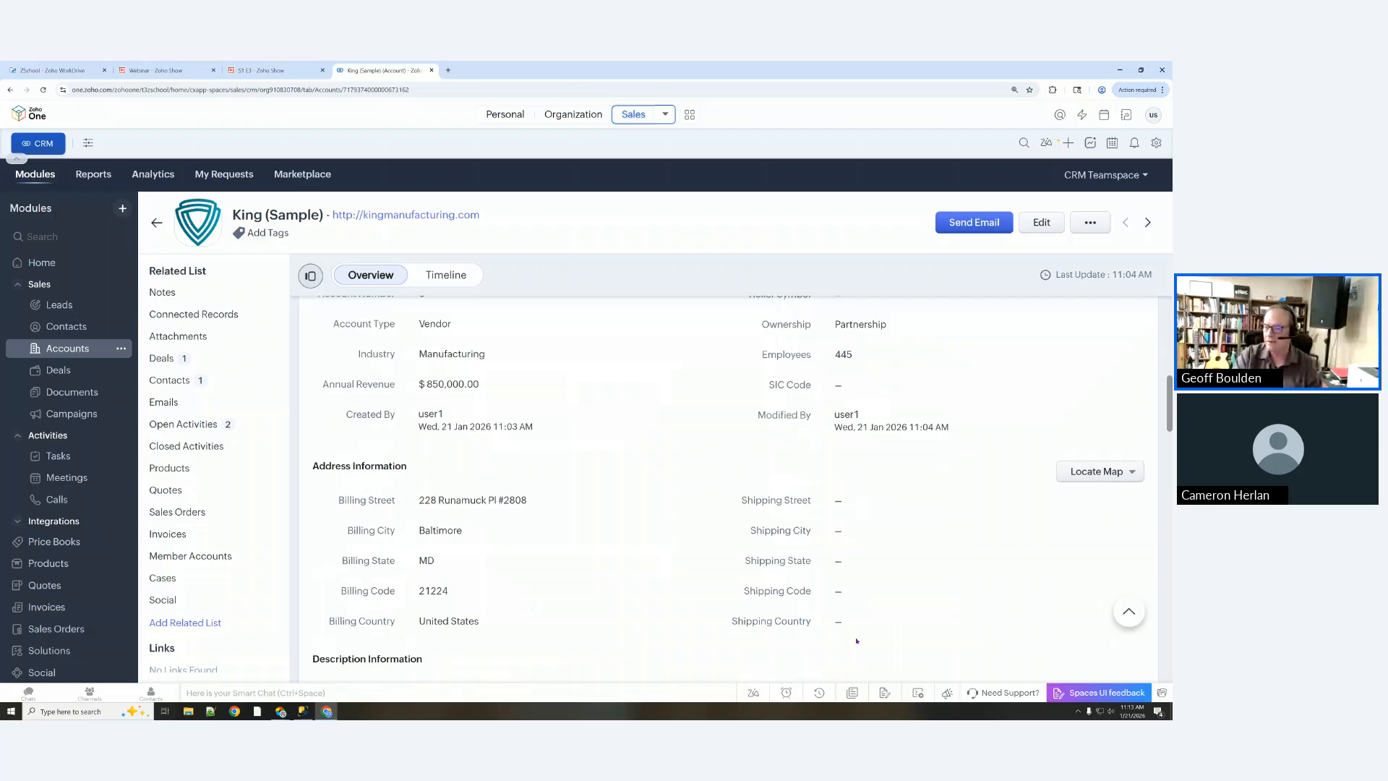
scroll(854, 637, up, 1)
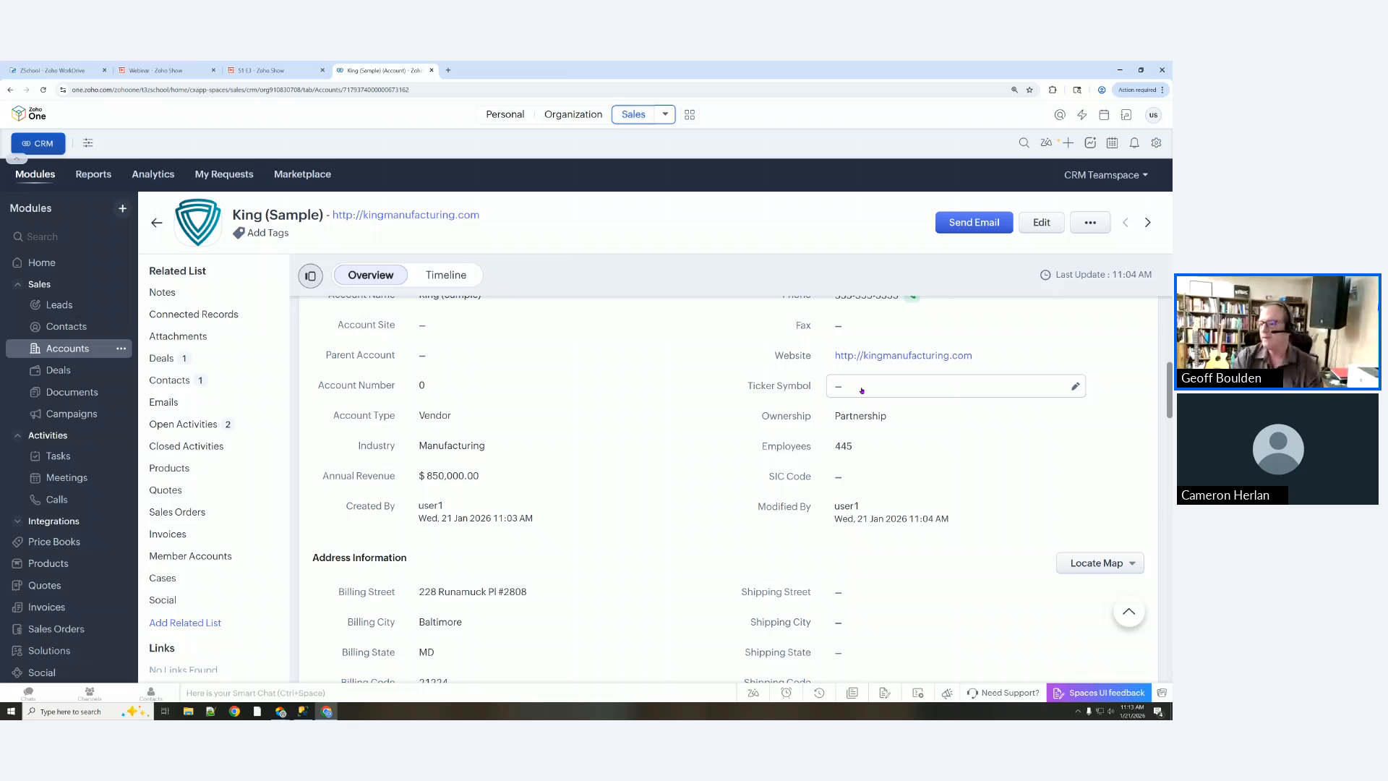
scroll(861, 390, up, 1)
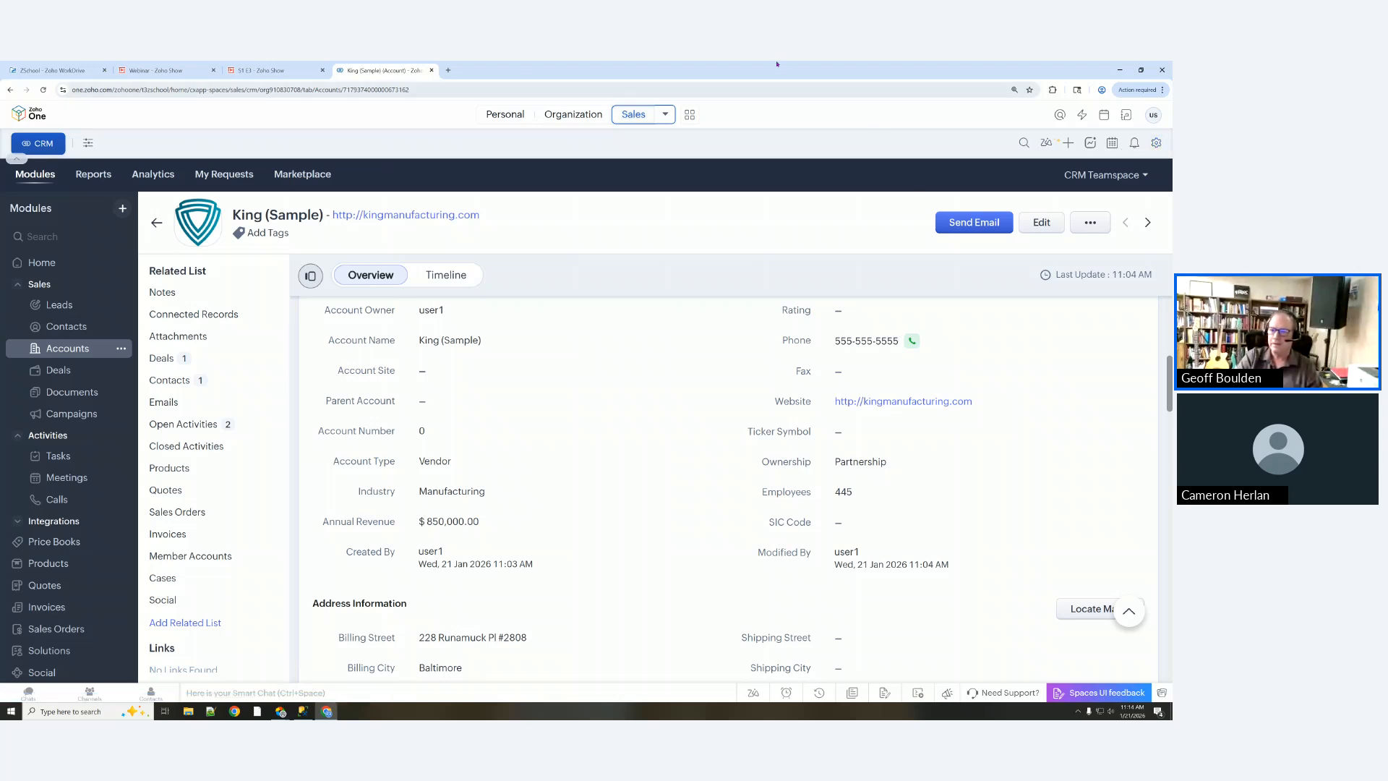
Step: Load crm.zoho.com in a new browser tab
click(449, 70)
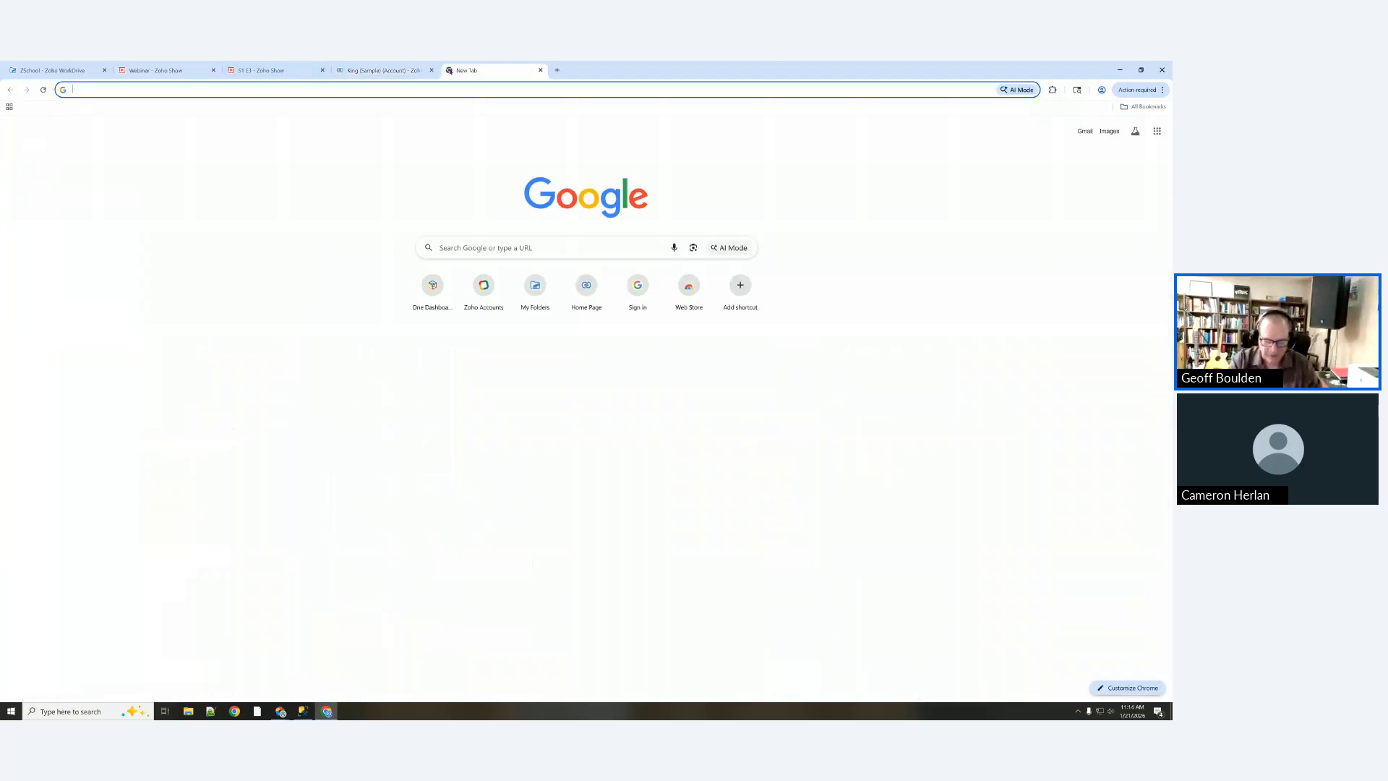
text(crm.zoho.c)
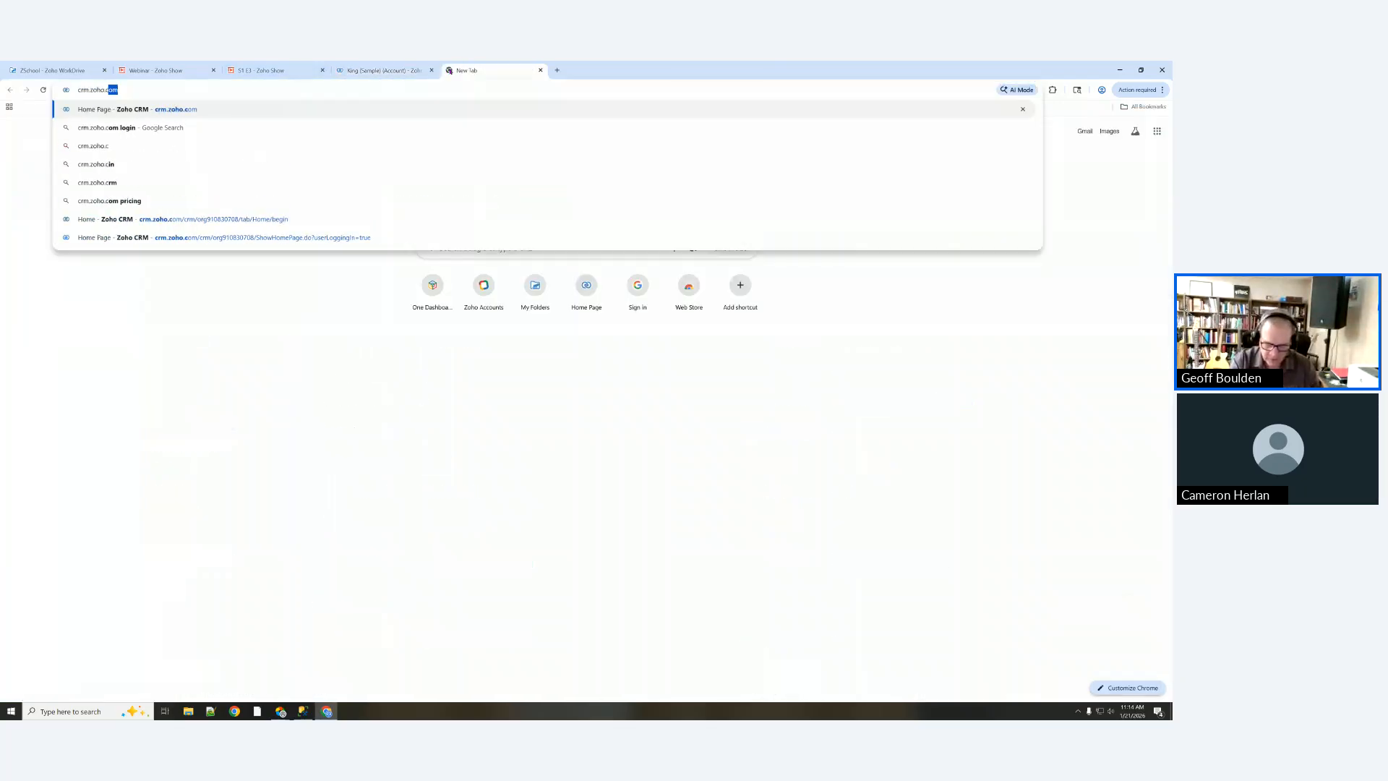
key(Return)
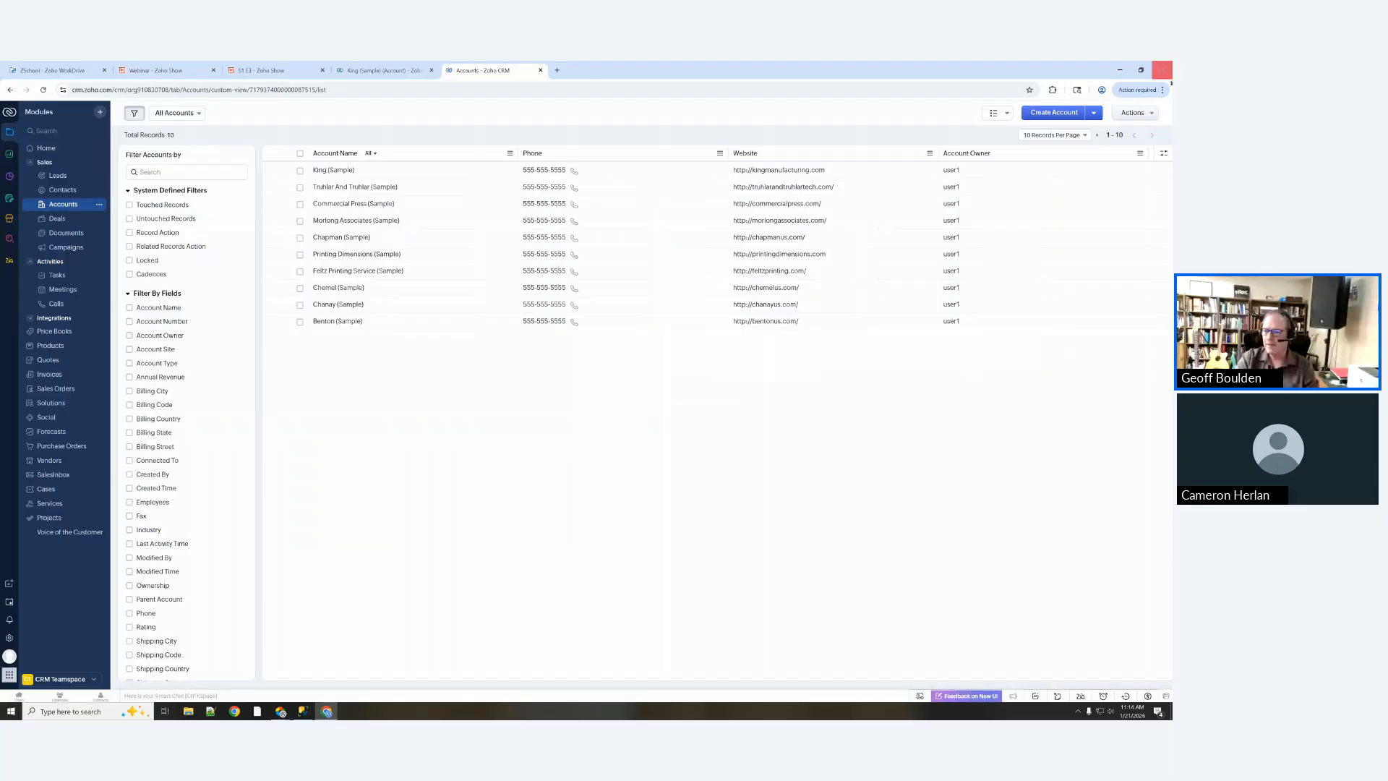
Step: Zoom the CRM page in twice and switch between the King account and Accounts list tabs
click(1161, 89)
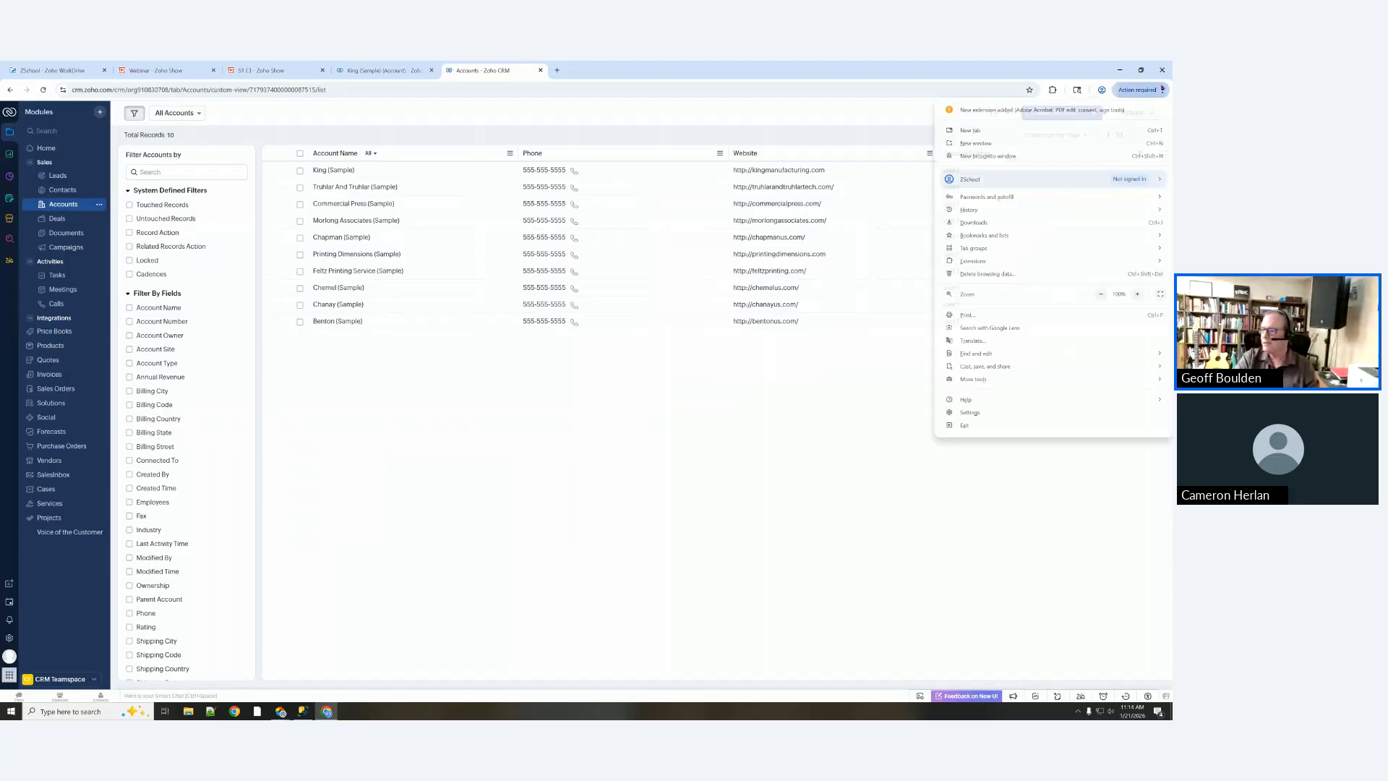
click(1136, 294)
click(1136, 294)
key(Escape)
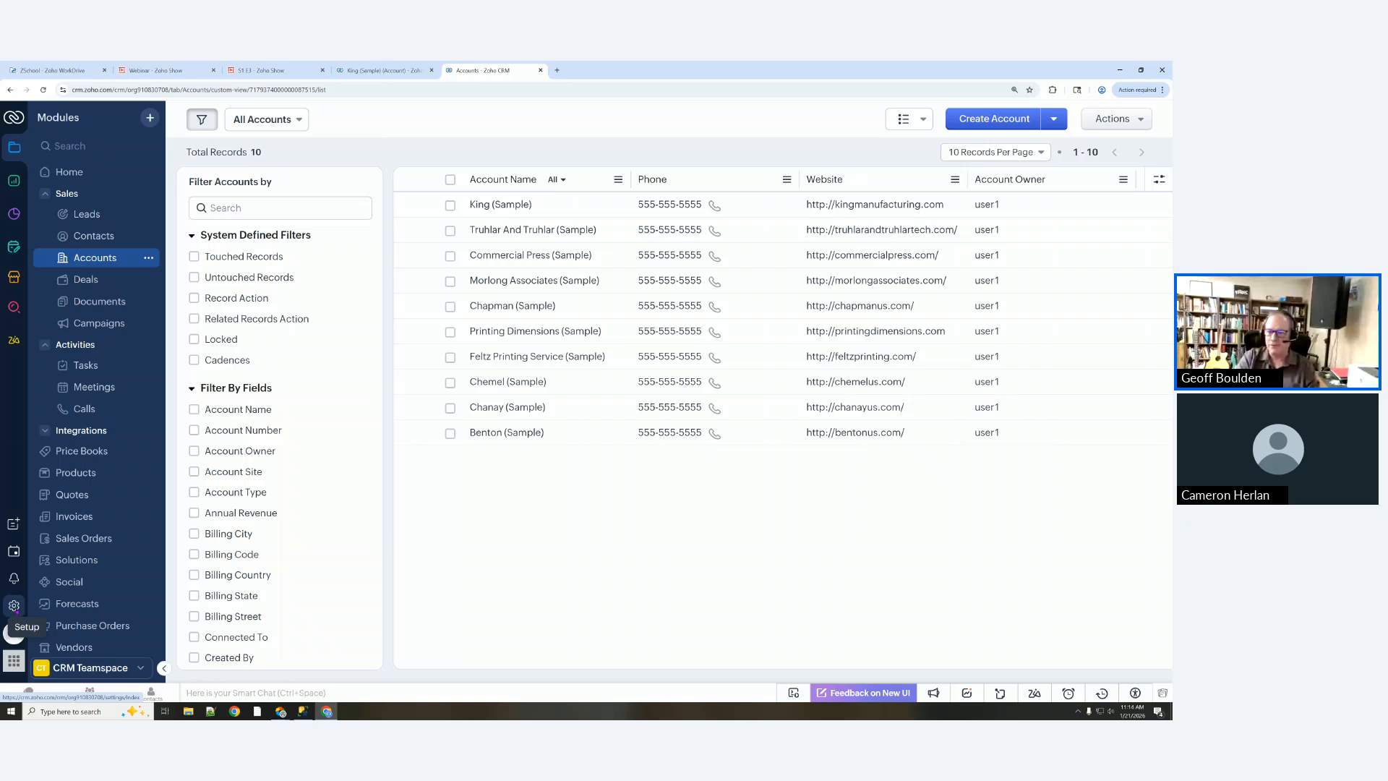
click(362, 71)
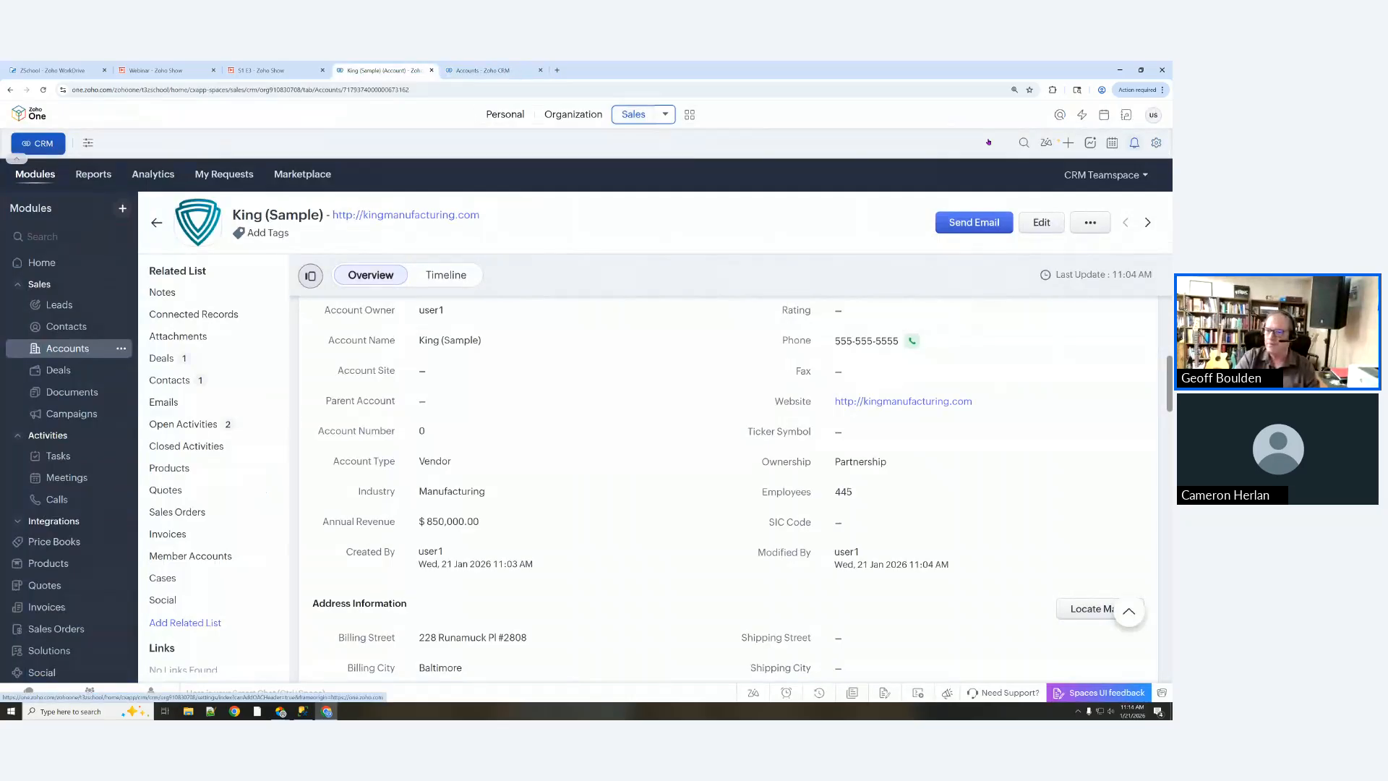
click(524, 75)
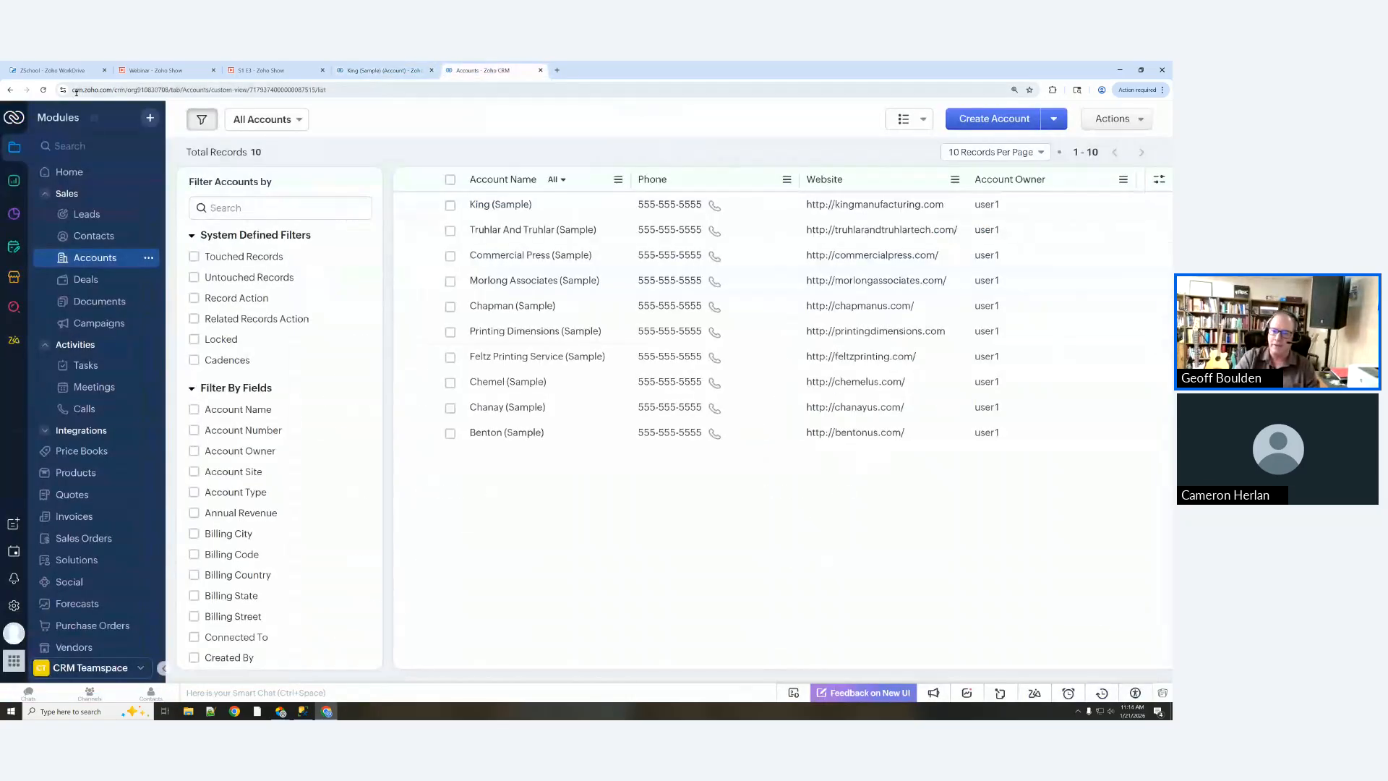
drag(72, 90, 117, 90)
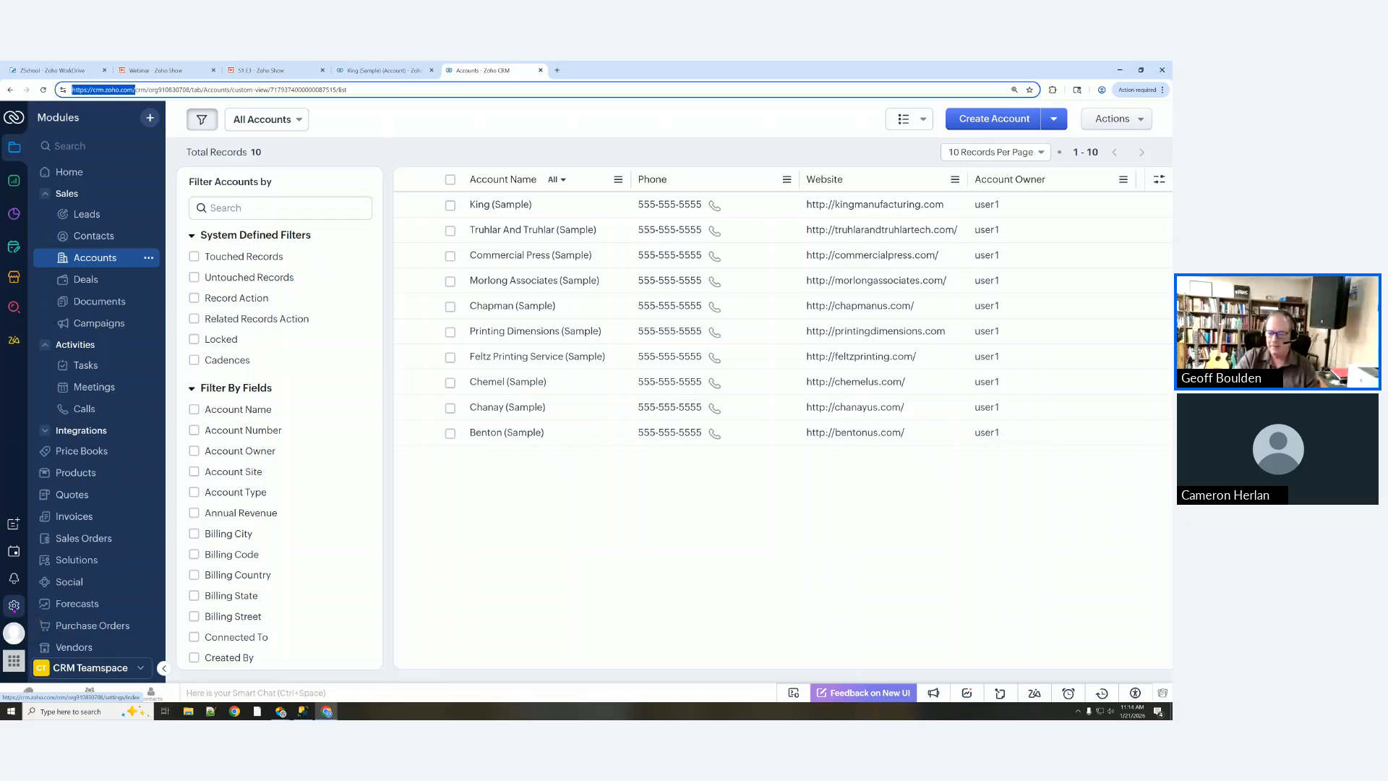
Step: Open Setup, allow crm.zoho.com notifications, and cancel closing the Quick setup card
click(14, 607)
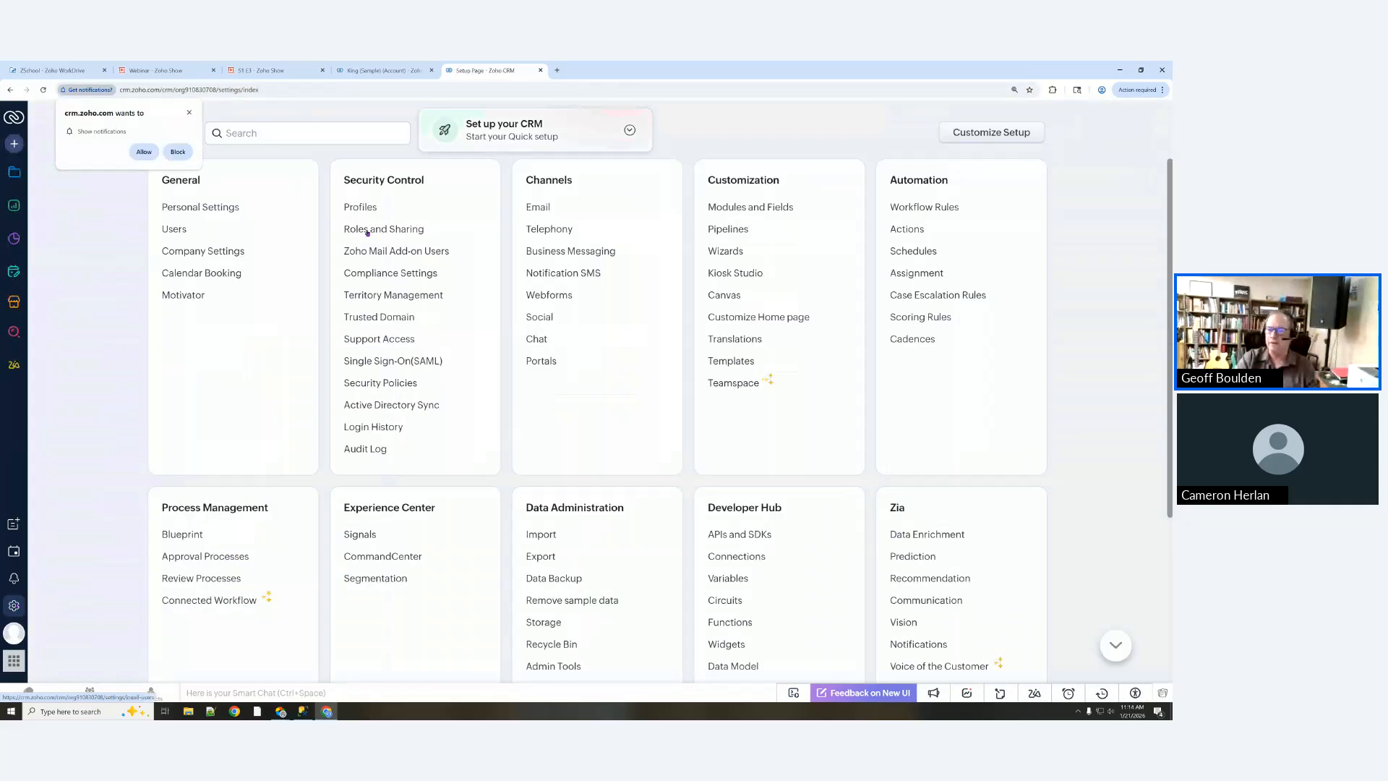
click(141, 152)
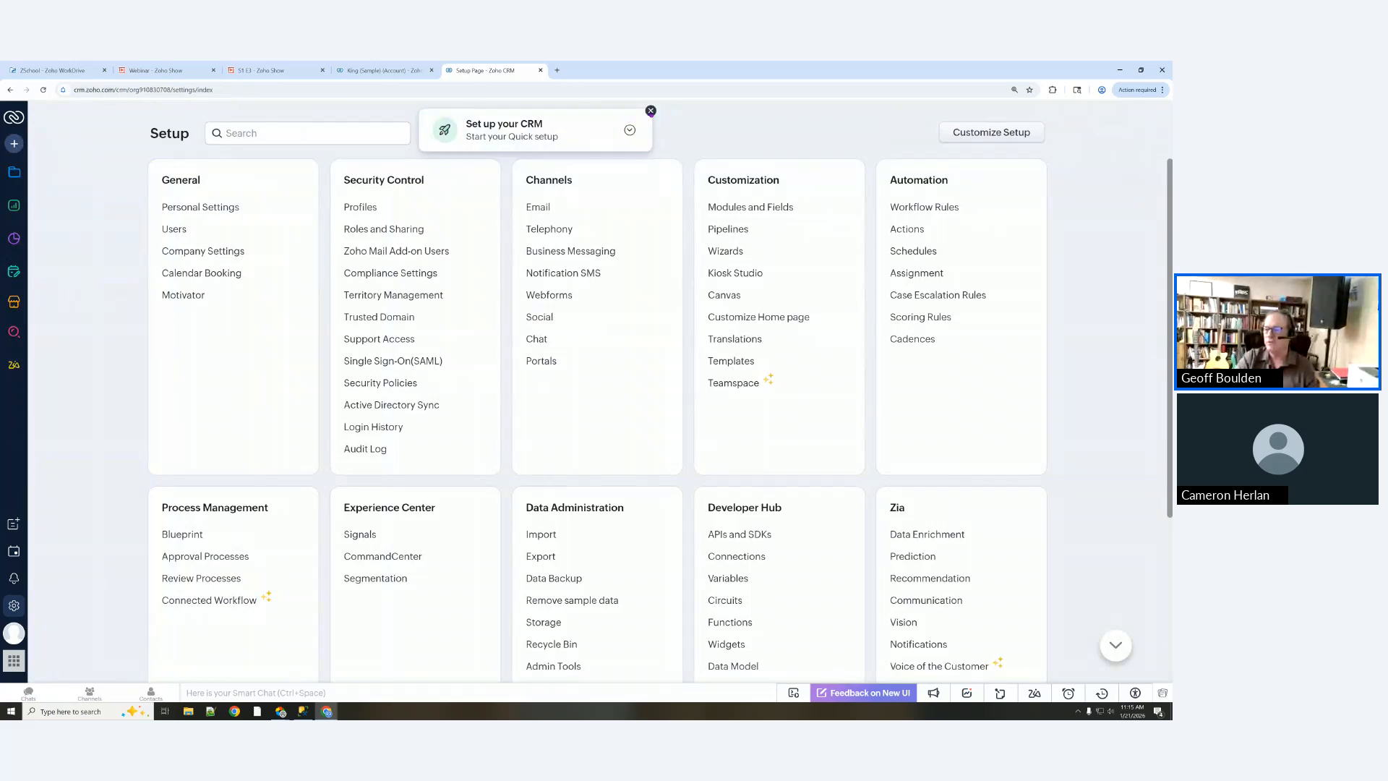
click(650, 111)
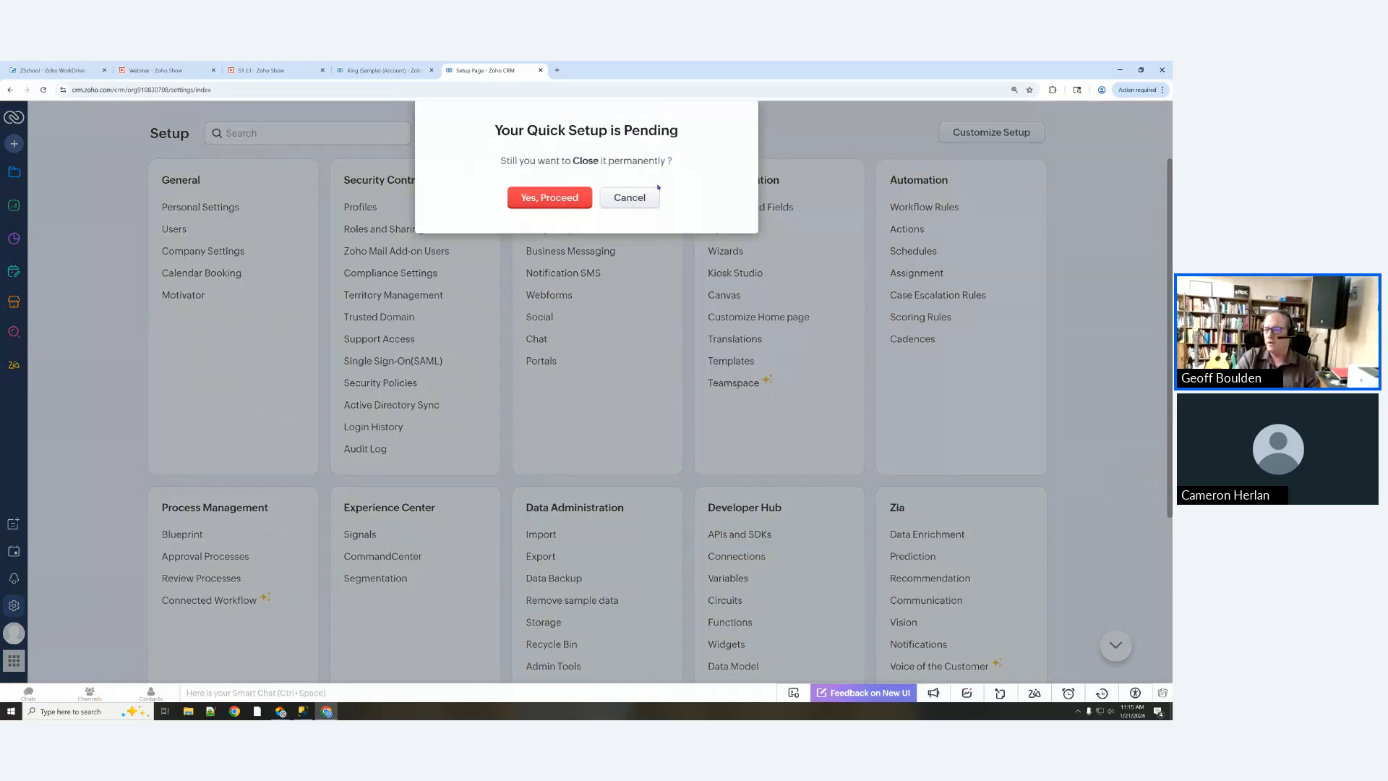
click(636, 200)
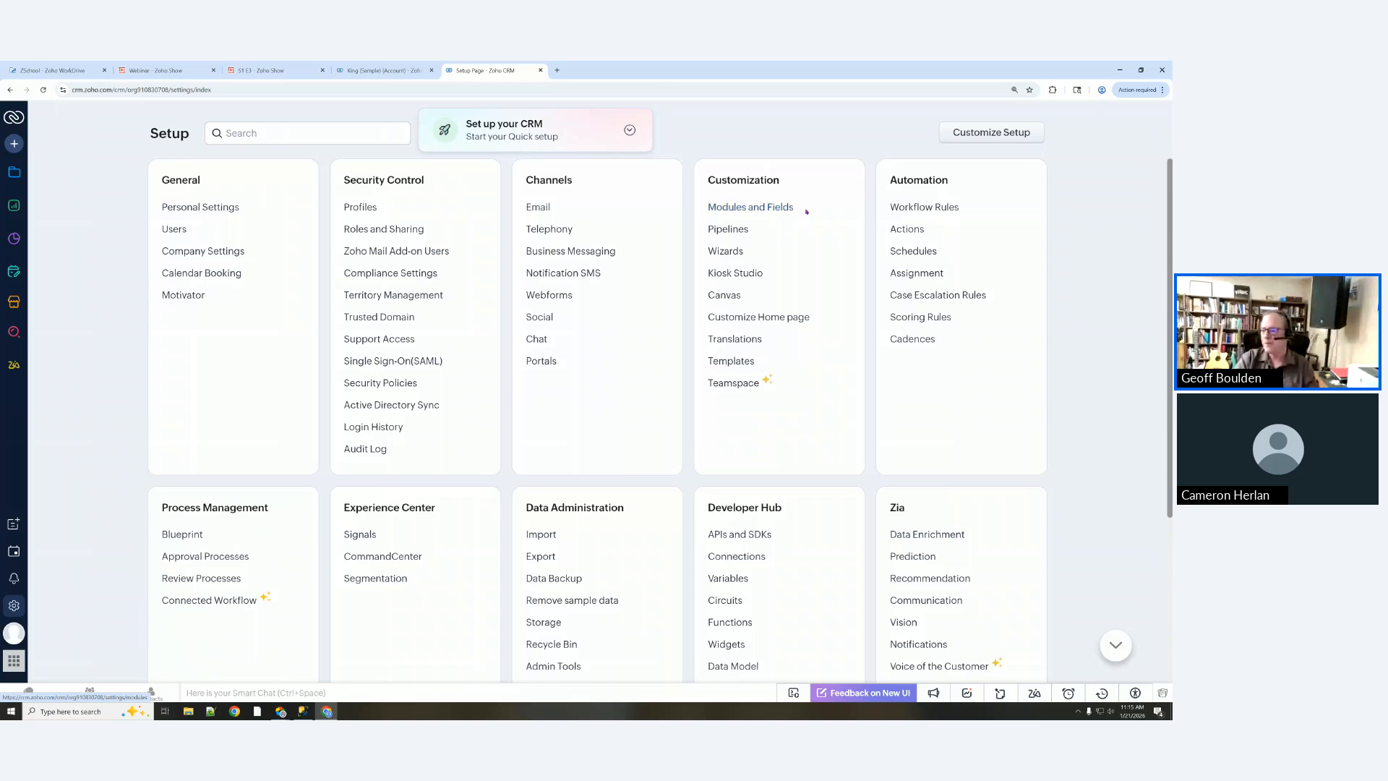
Step: Open Modules and Fields and scroll through the module list
click(737, 208)
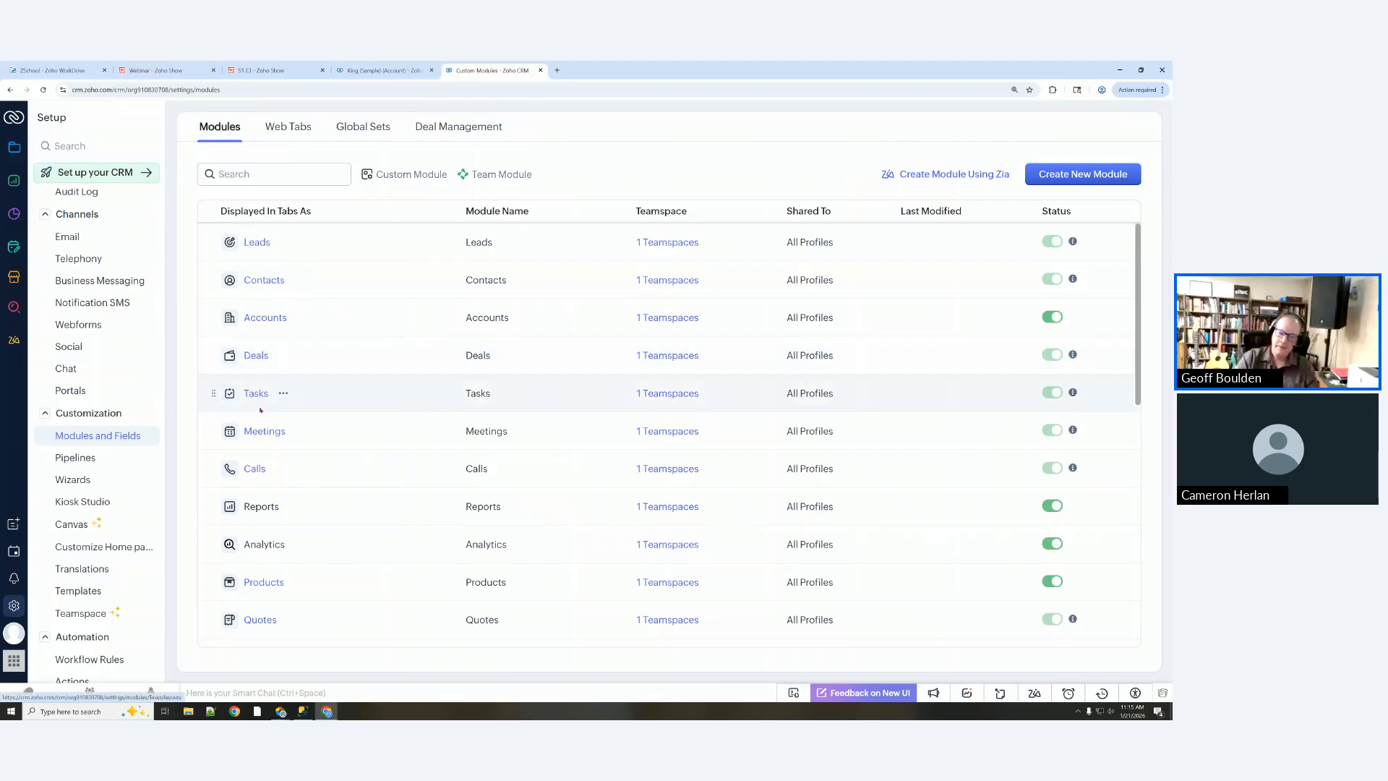
scroll(262, 448, down, 5)
scroll(263, 471, up, 2)
scroll(263, 472, up, 4)
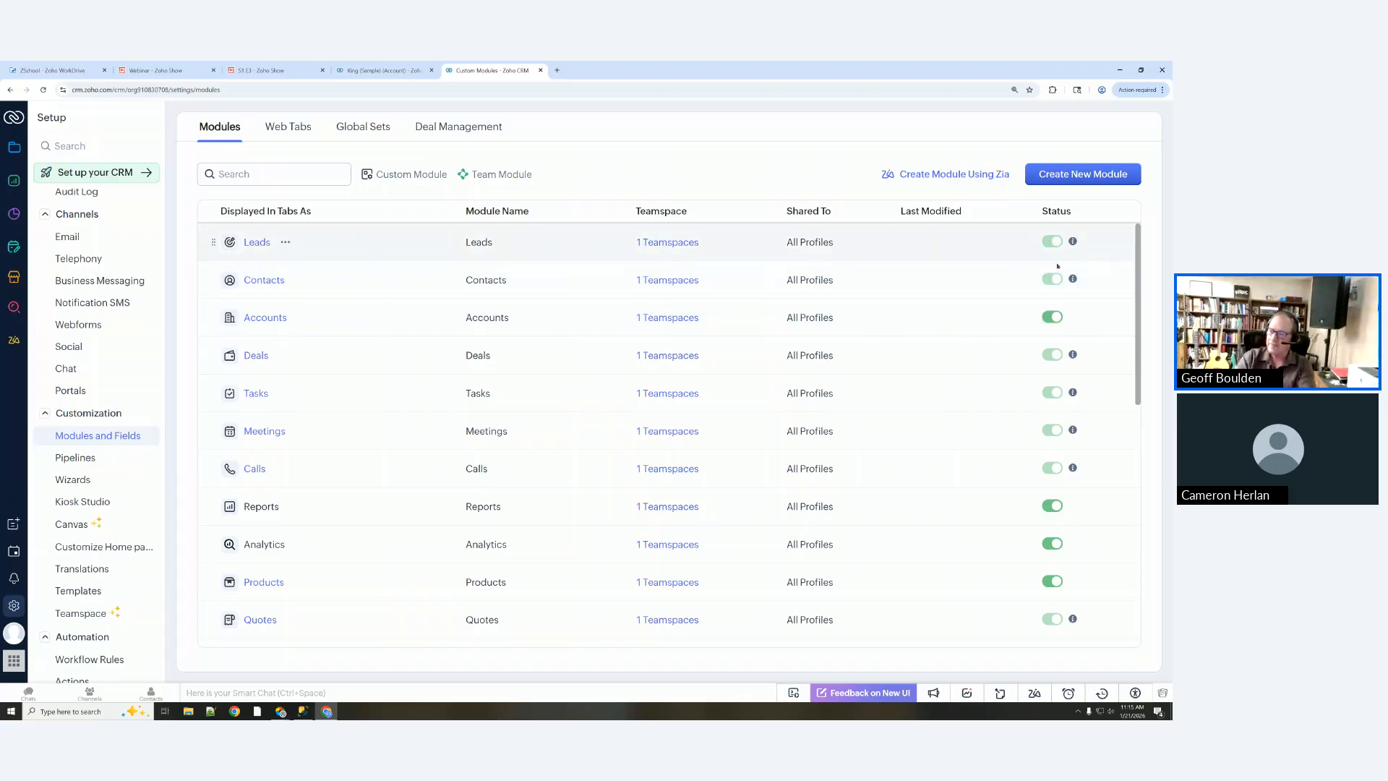
scroll(1059, 282, down, 1)
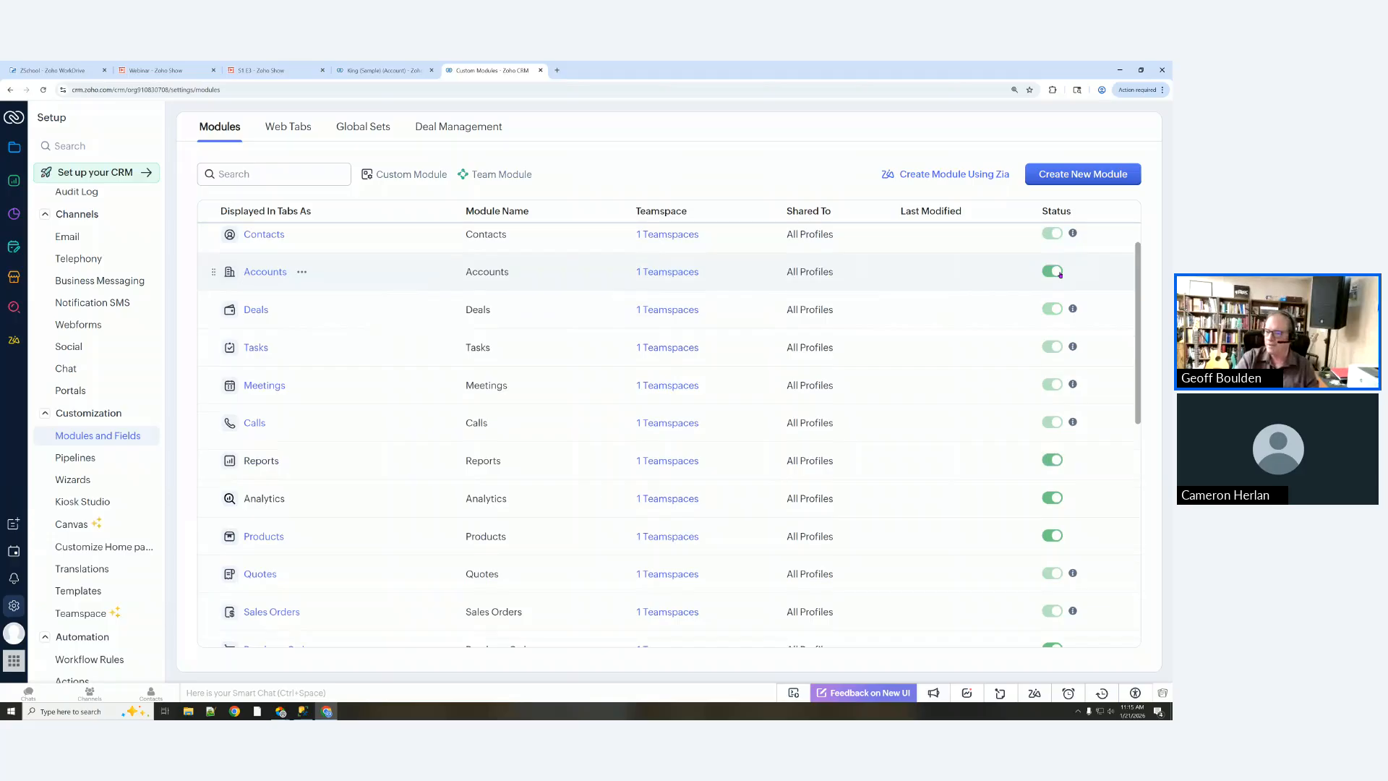
scroll(839, 506, down, 5)
scroll(803, 510, down, 1)
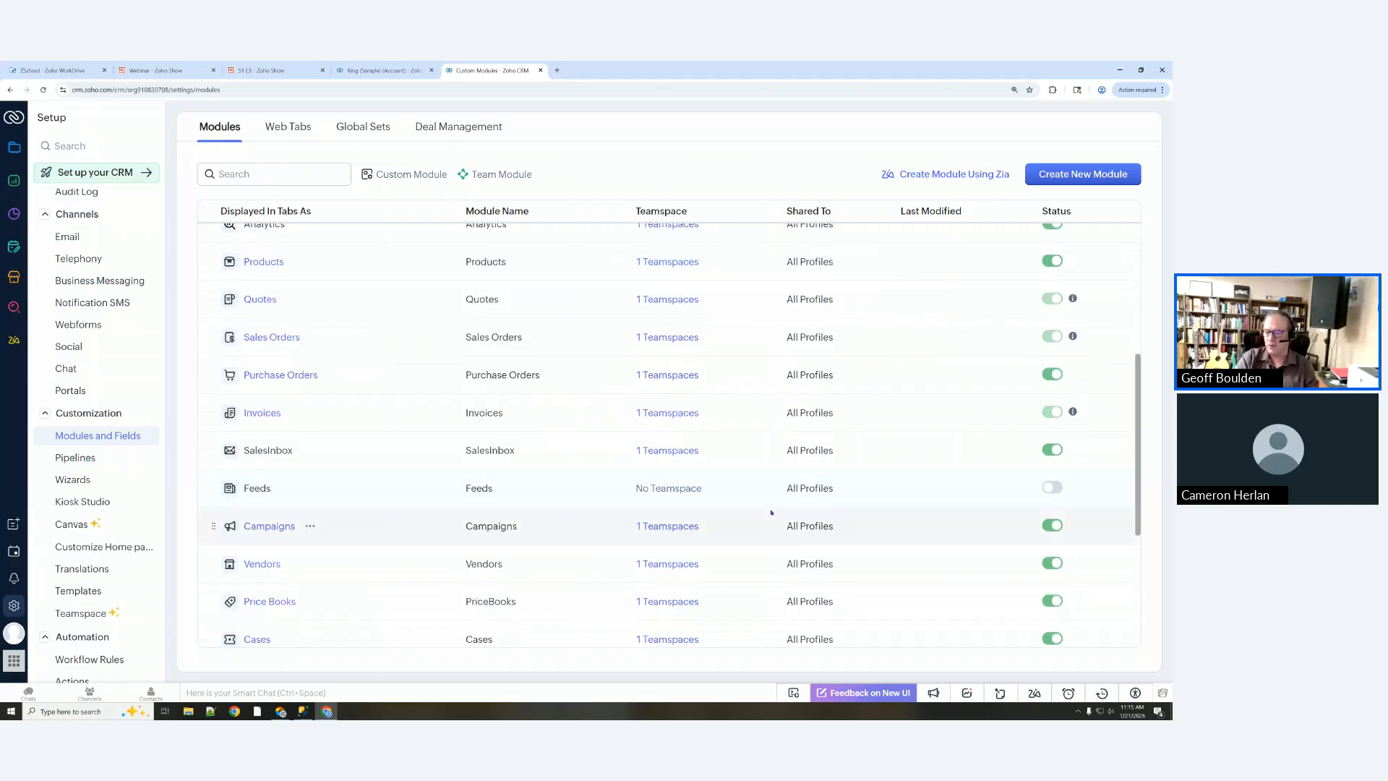
scroll(477, 525, down, 5)
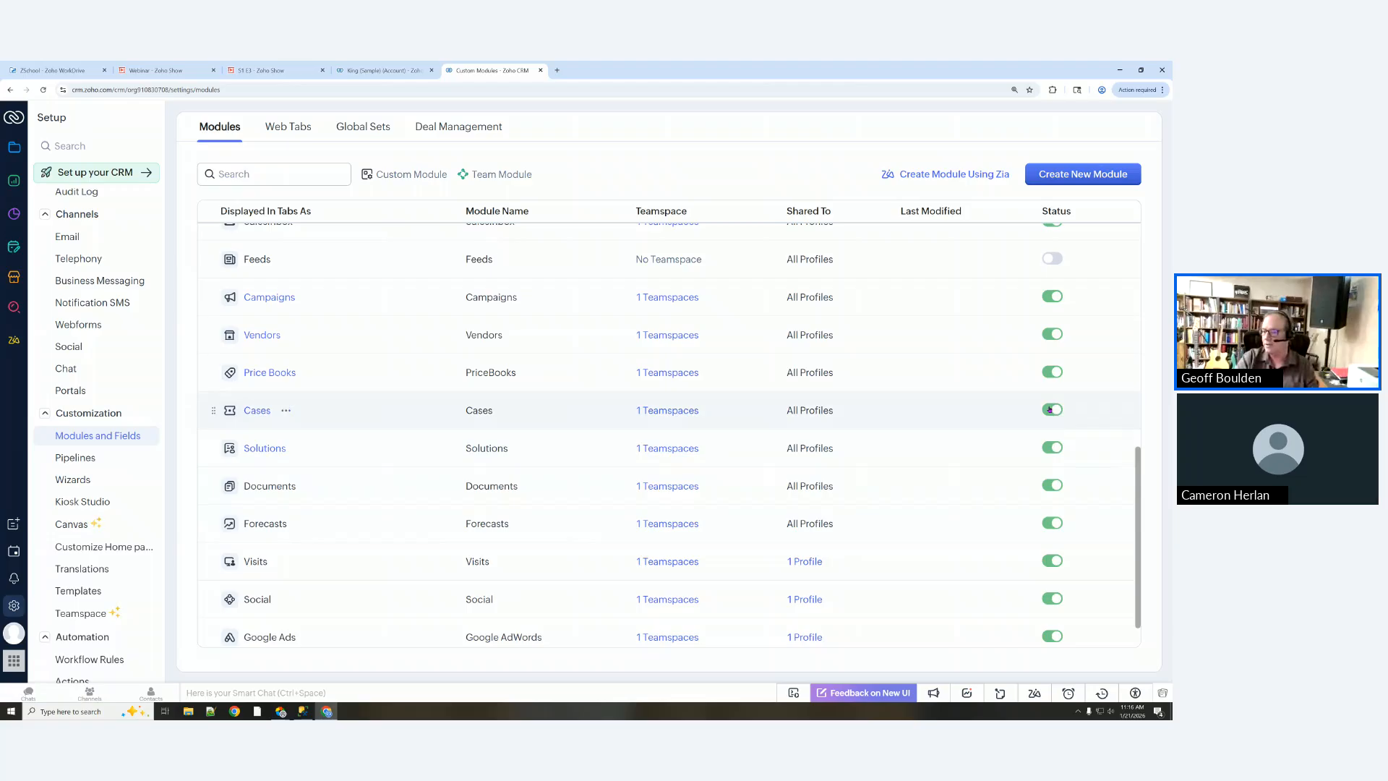
Step: Switch off the Cases, Solutions and Google Ads modules
click(1050, 410)
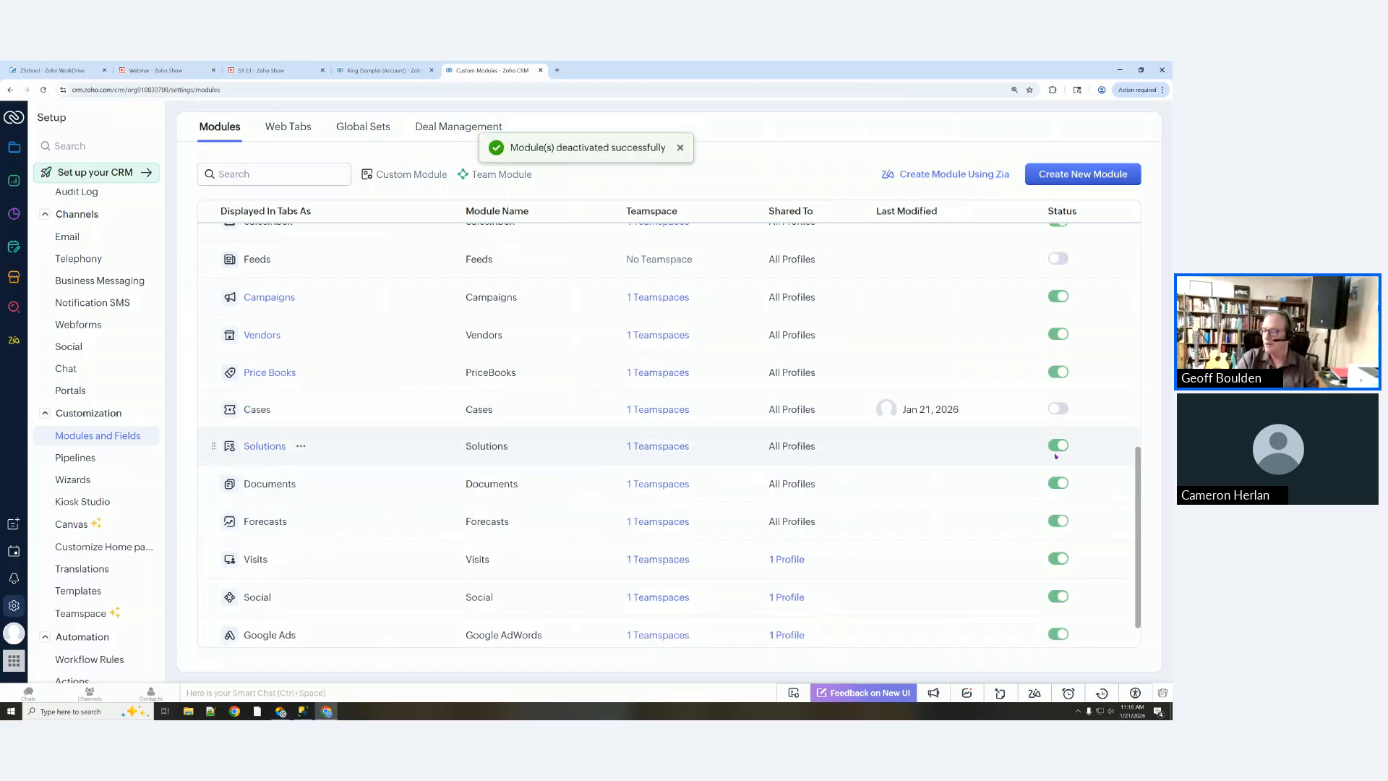
click(1057, 445)
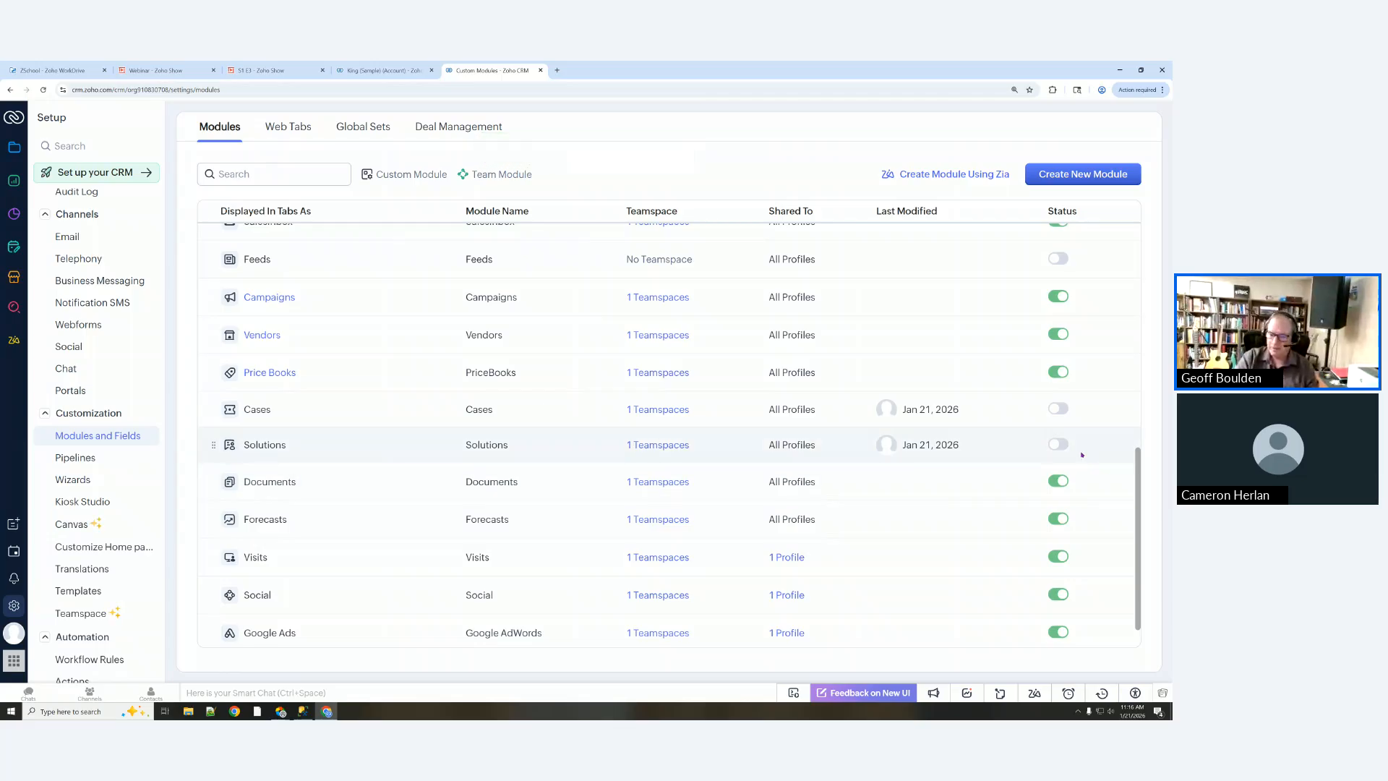
scroll(1082, 454, down, 1)
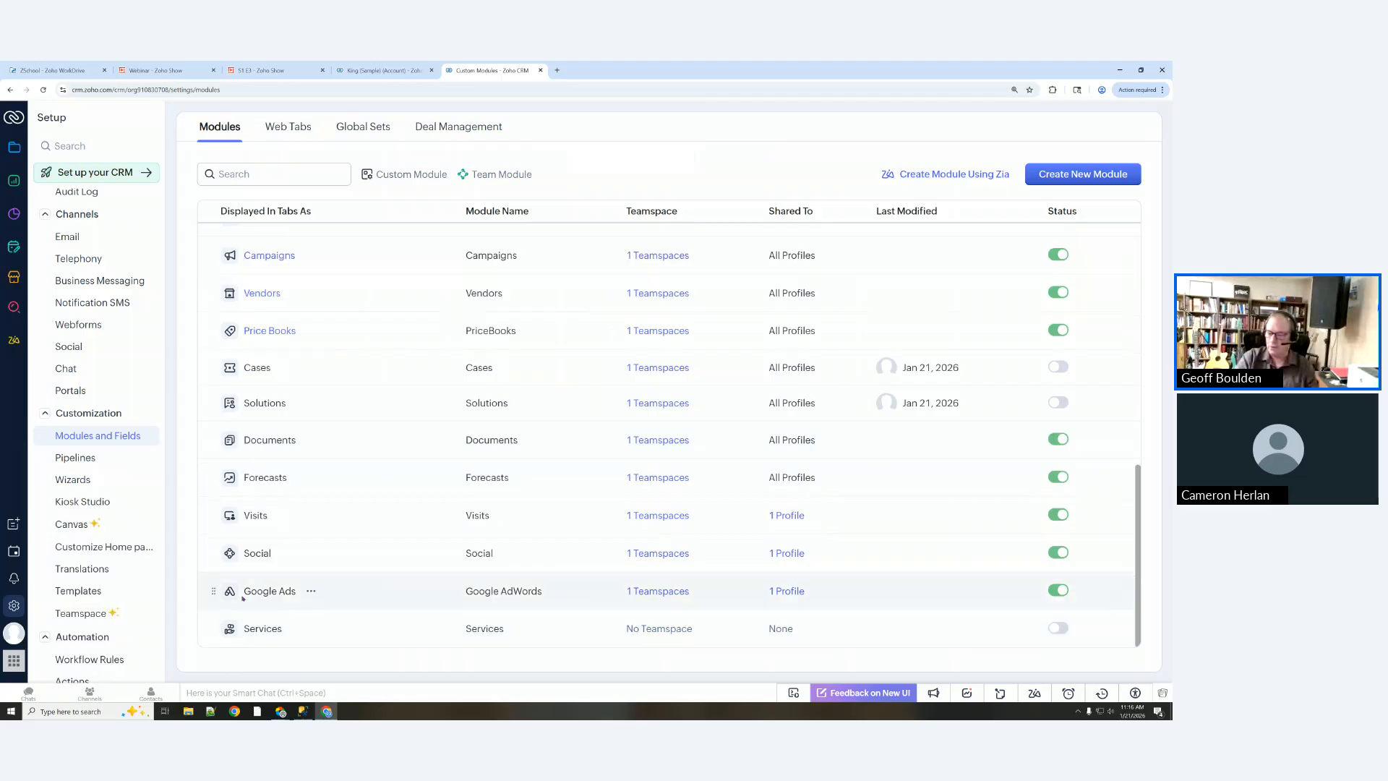
click(1058, 590)
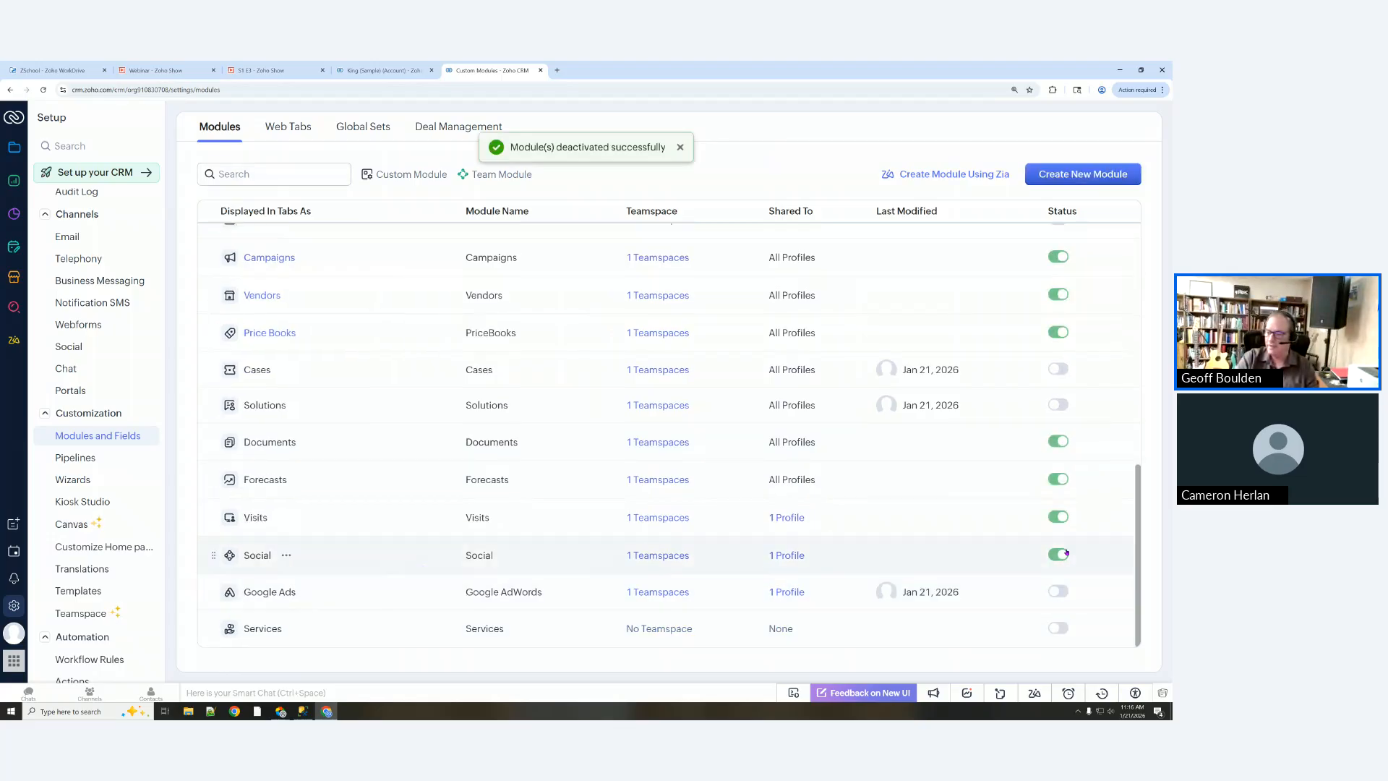
scroll(867, 579, up, 4)
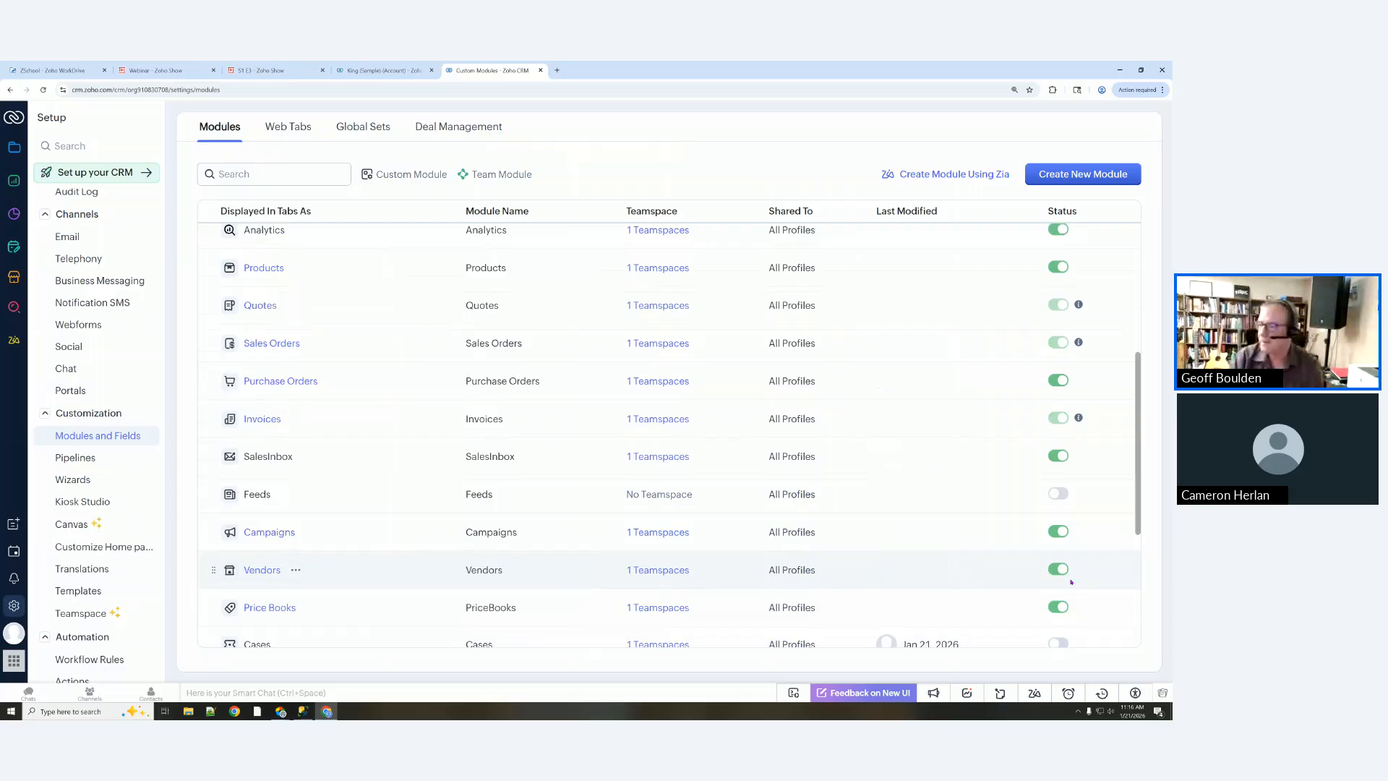
scroll(821, 393, up, 5)
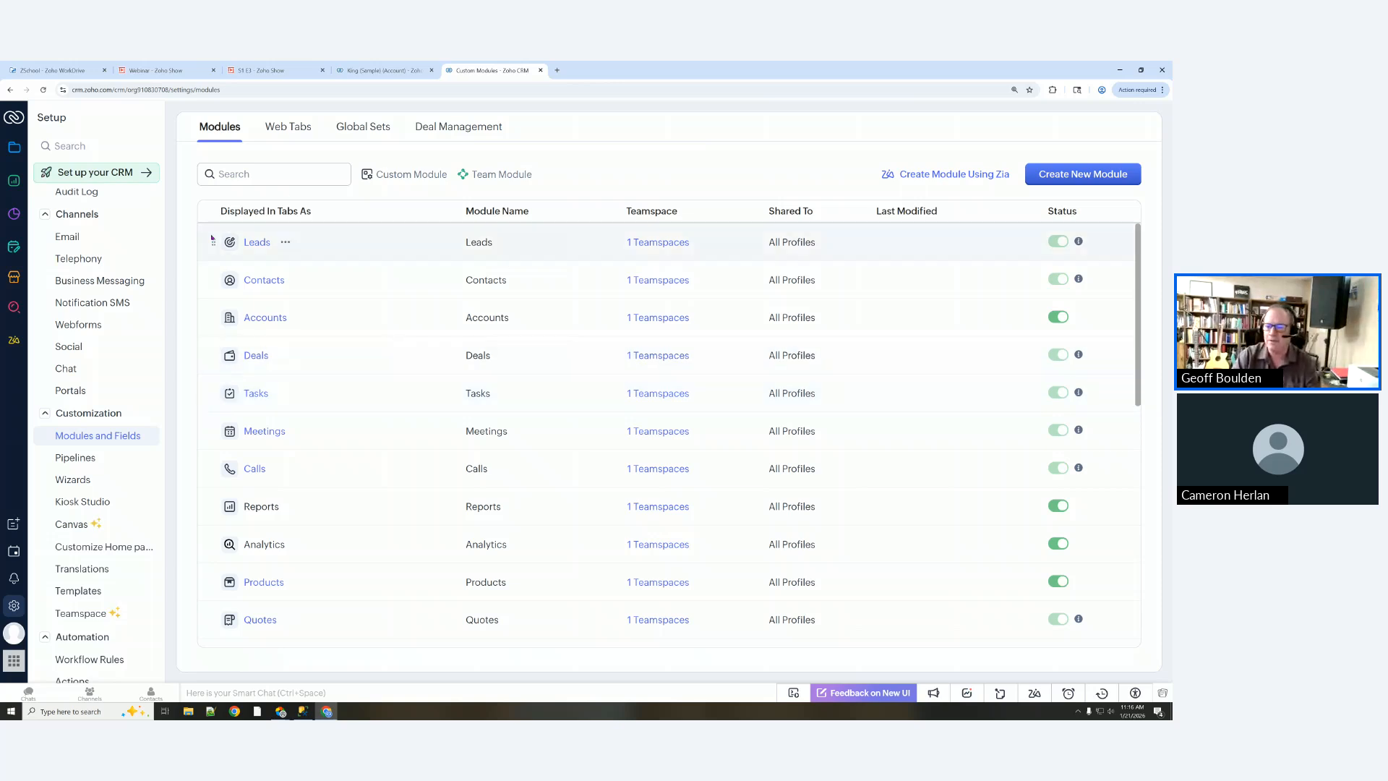
Step: Select the Accounts module to see its single active Standard layout
click(273, 318)
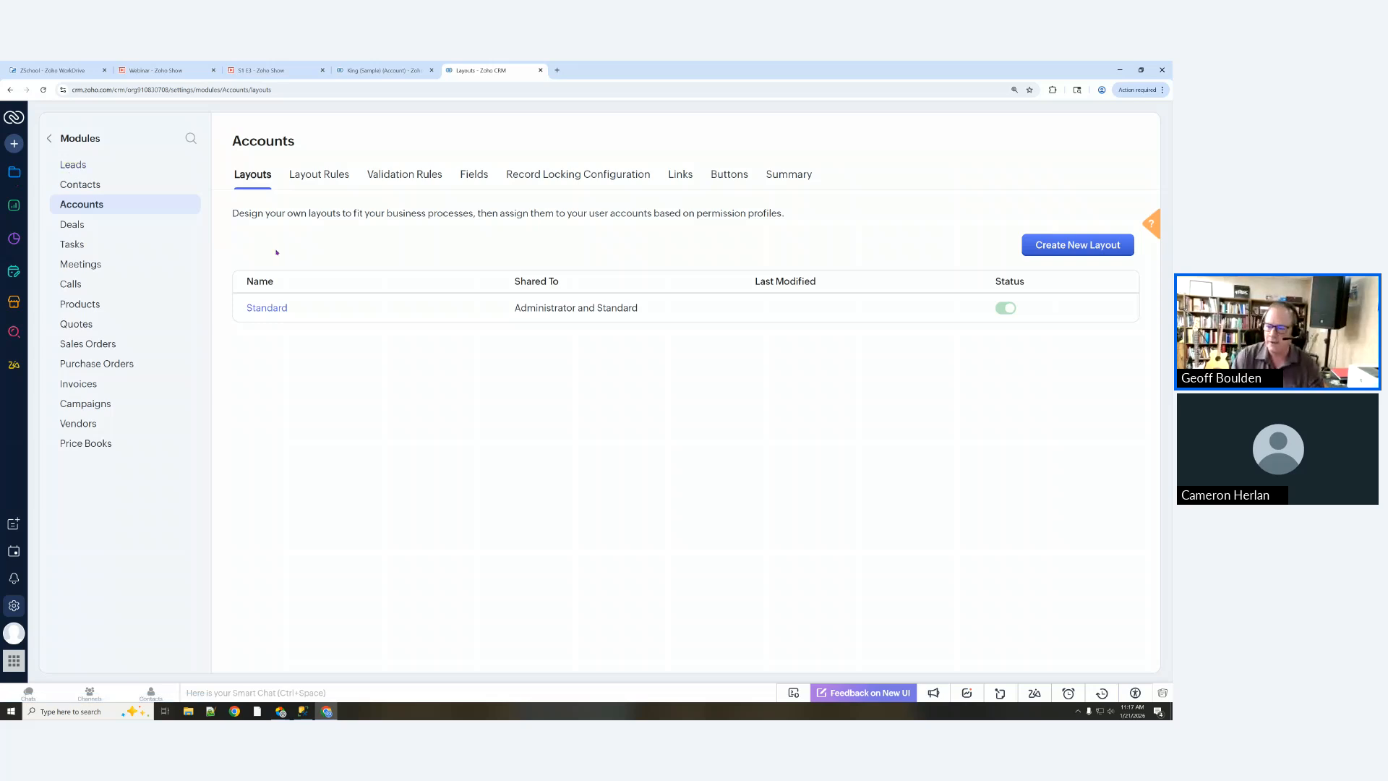
Step: Open the Standard Accounts layout and remove the SIC Code field
click(267, 308)
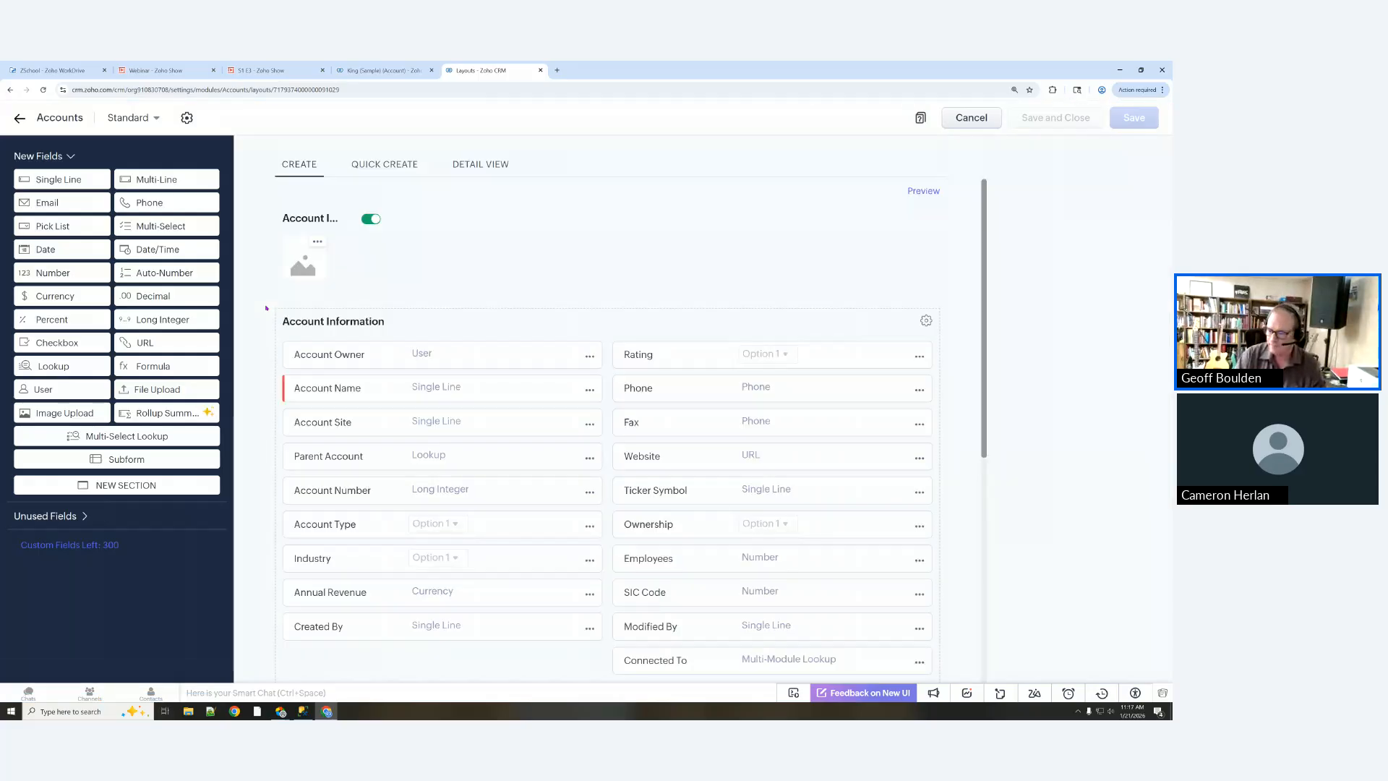
scroll(497, 305, down, 3)
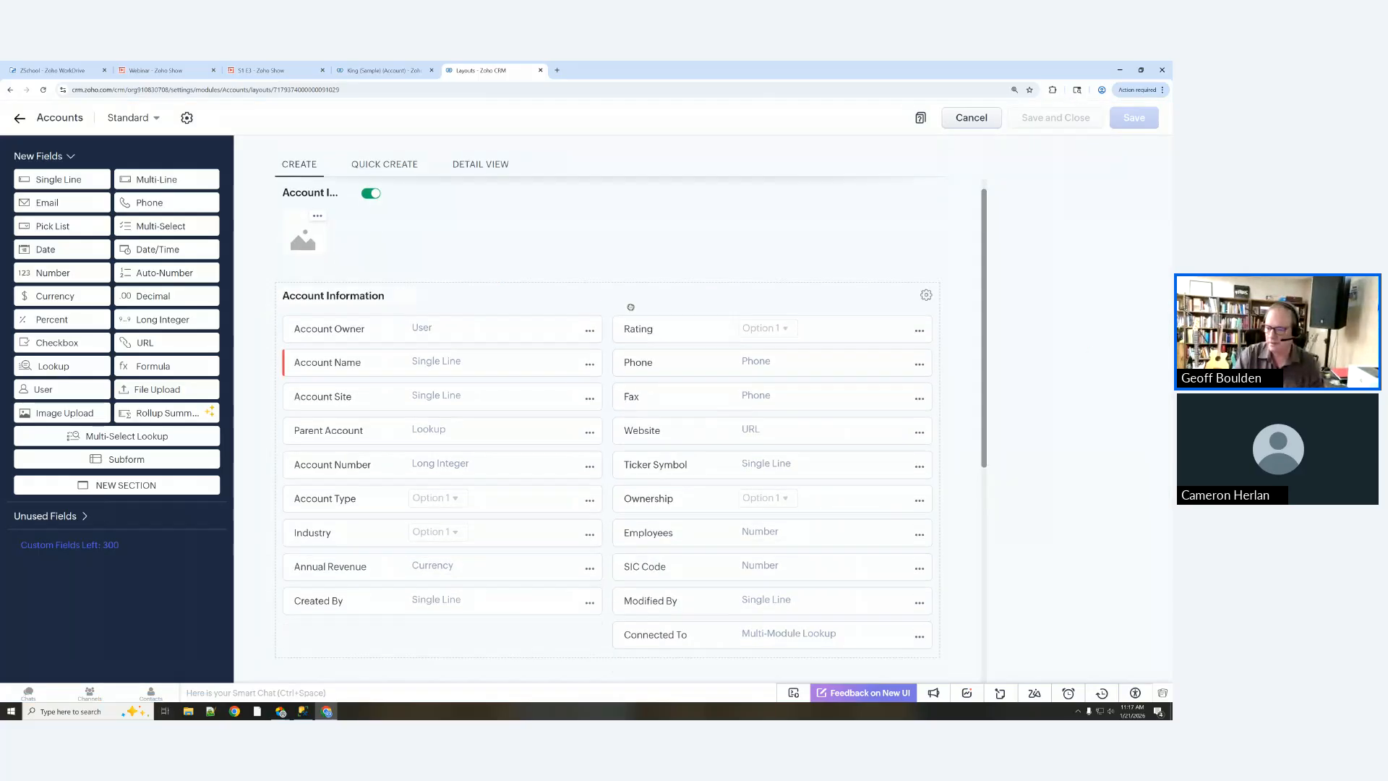
scroll(430, 322, up, 2)
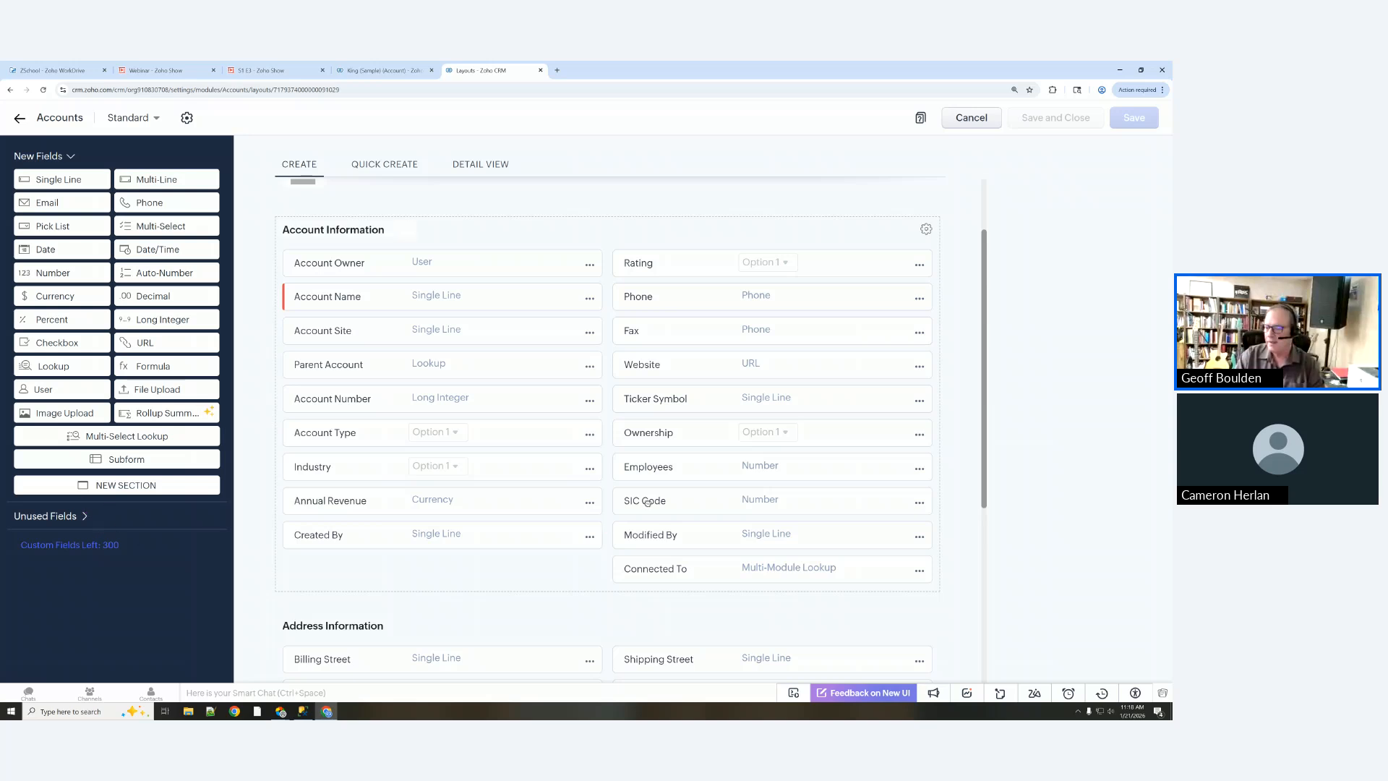
click(919, 504)
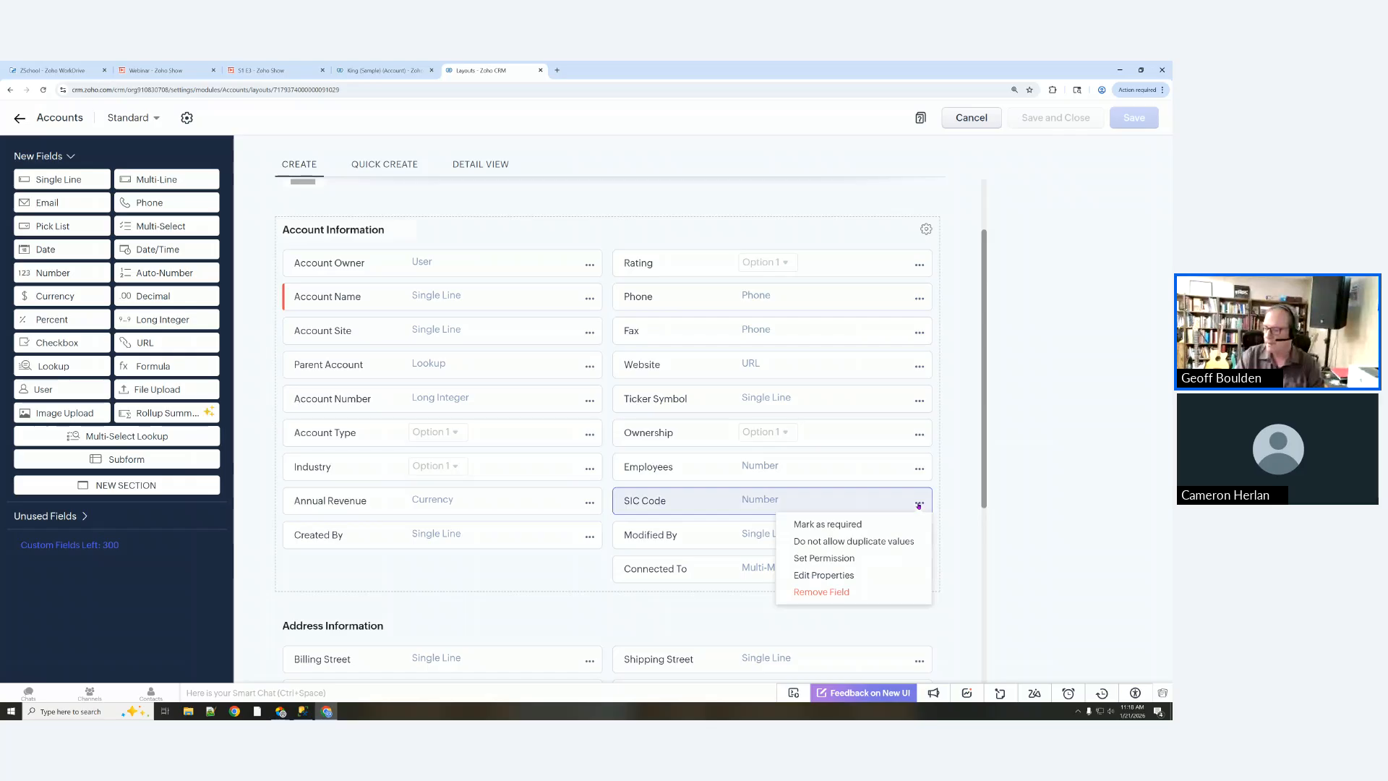
click(818, 592)
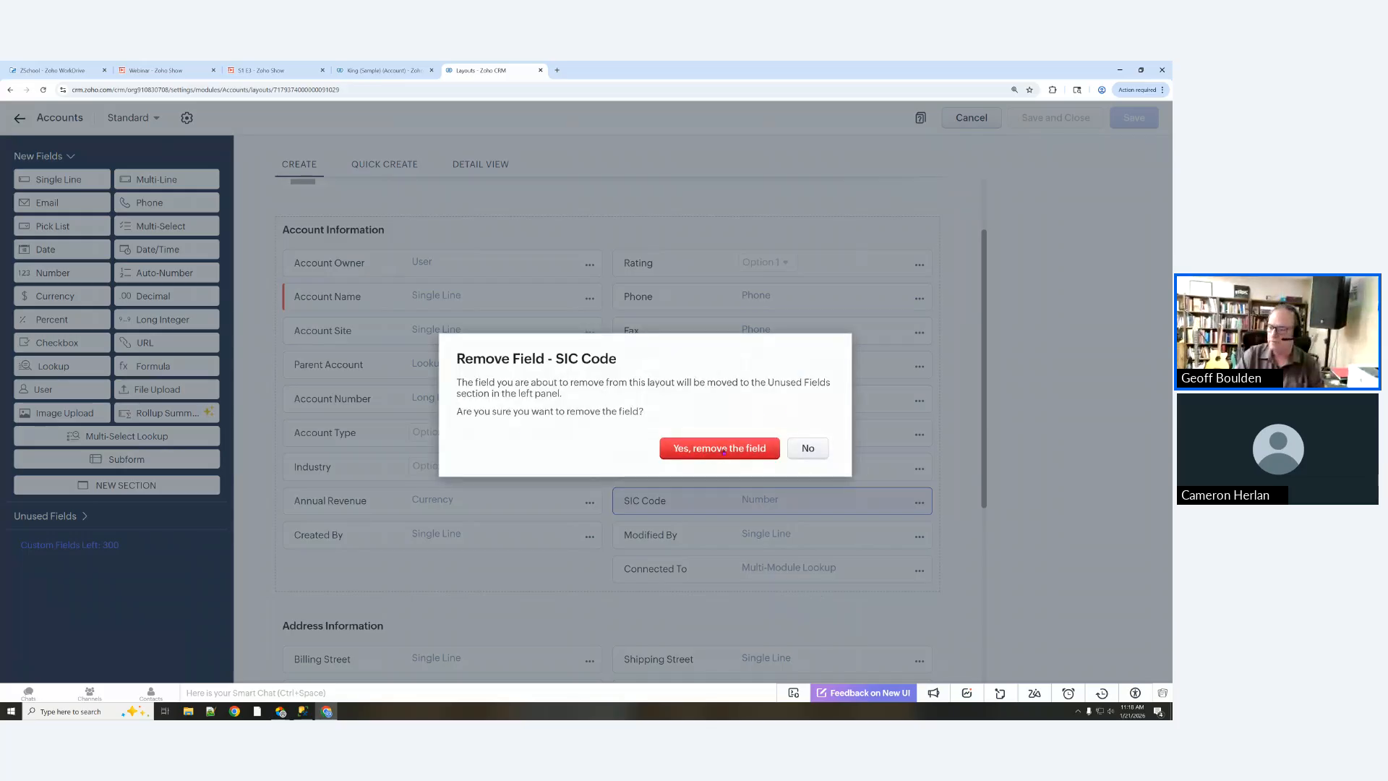
click(719, 449)
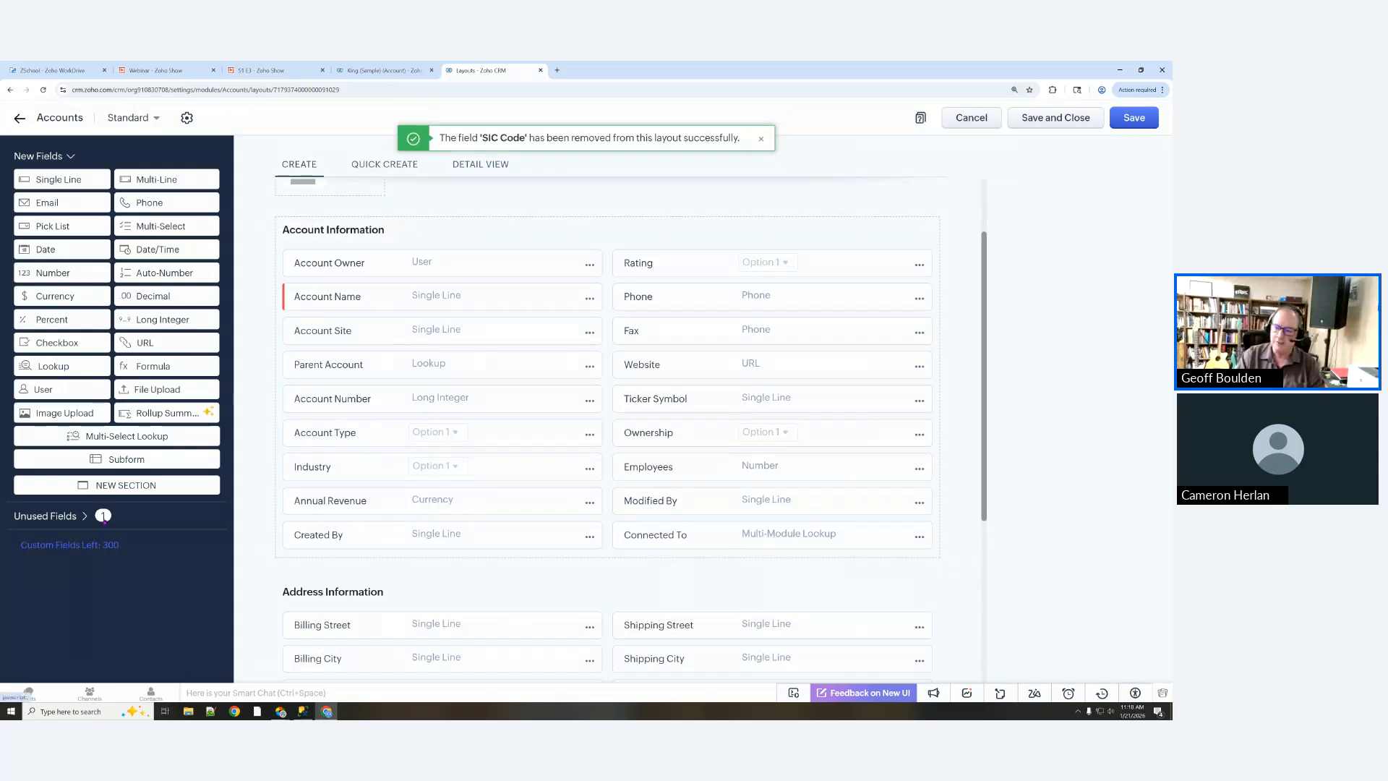
Step: Show SIC Code among the unused fields, then return to the new fields palette
click(53, 516)
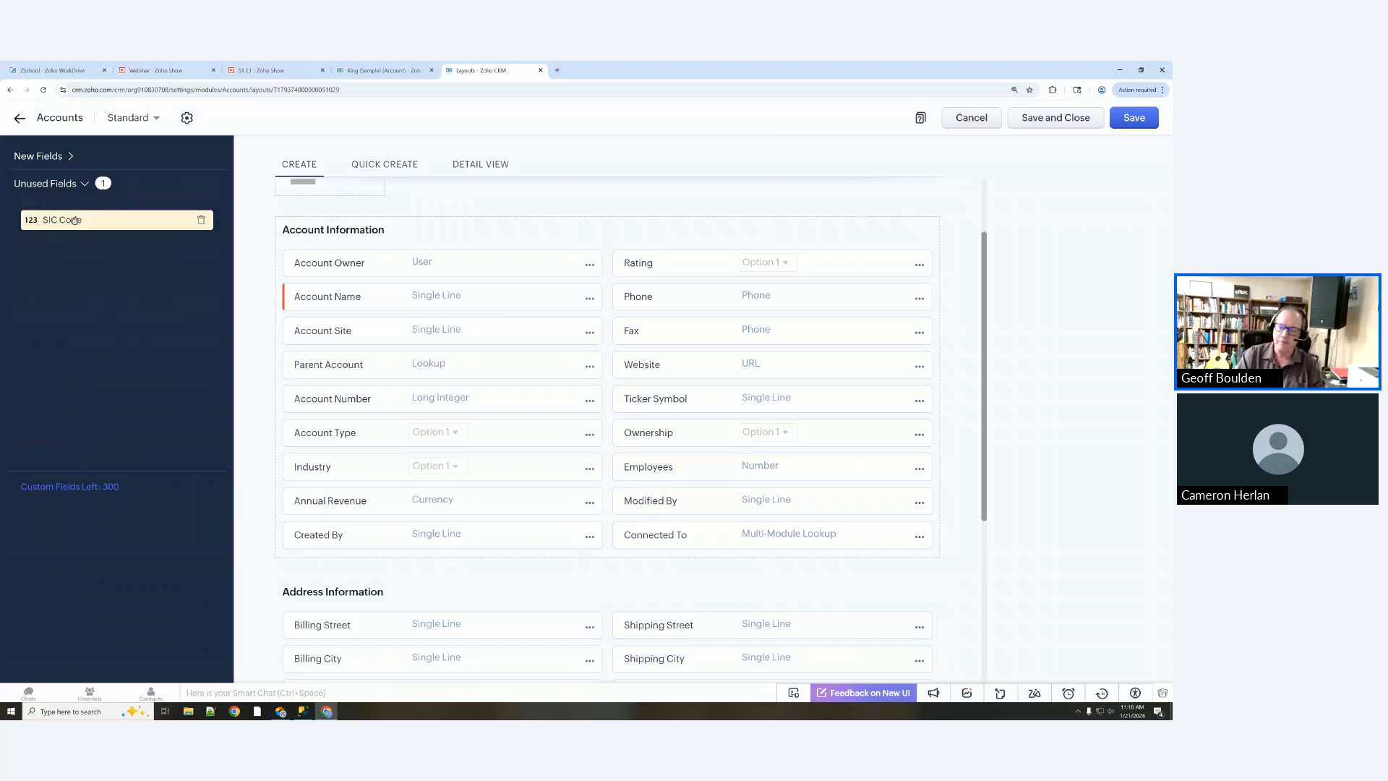
mouse_move(73, 220)
mouse_down()
mouse_move(586, 488)
mouse_move(104, 292)
mouse_move(53, 230)
mouse_move(52, 214)
mouse_move(64, 219)
mouse_up()
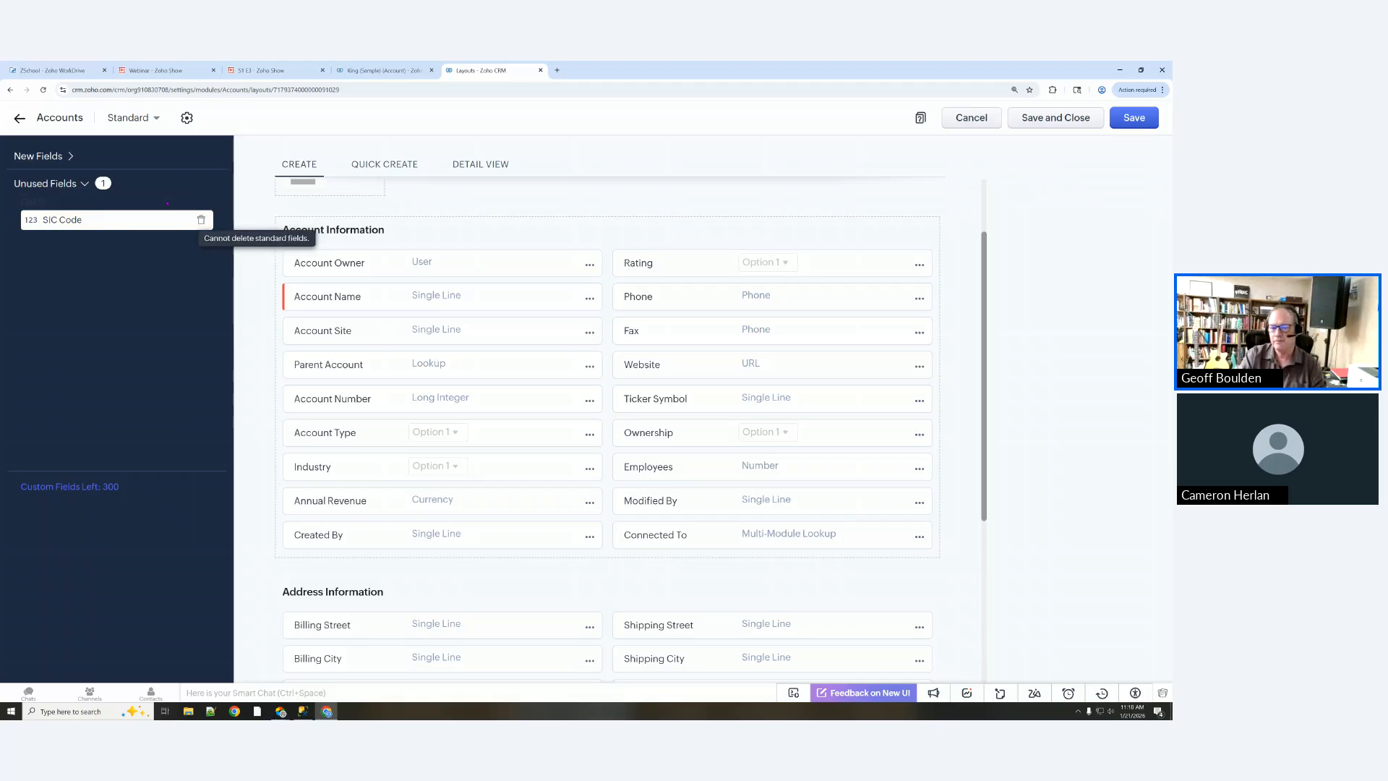
click(51, 155)
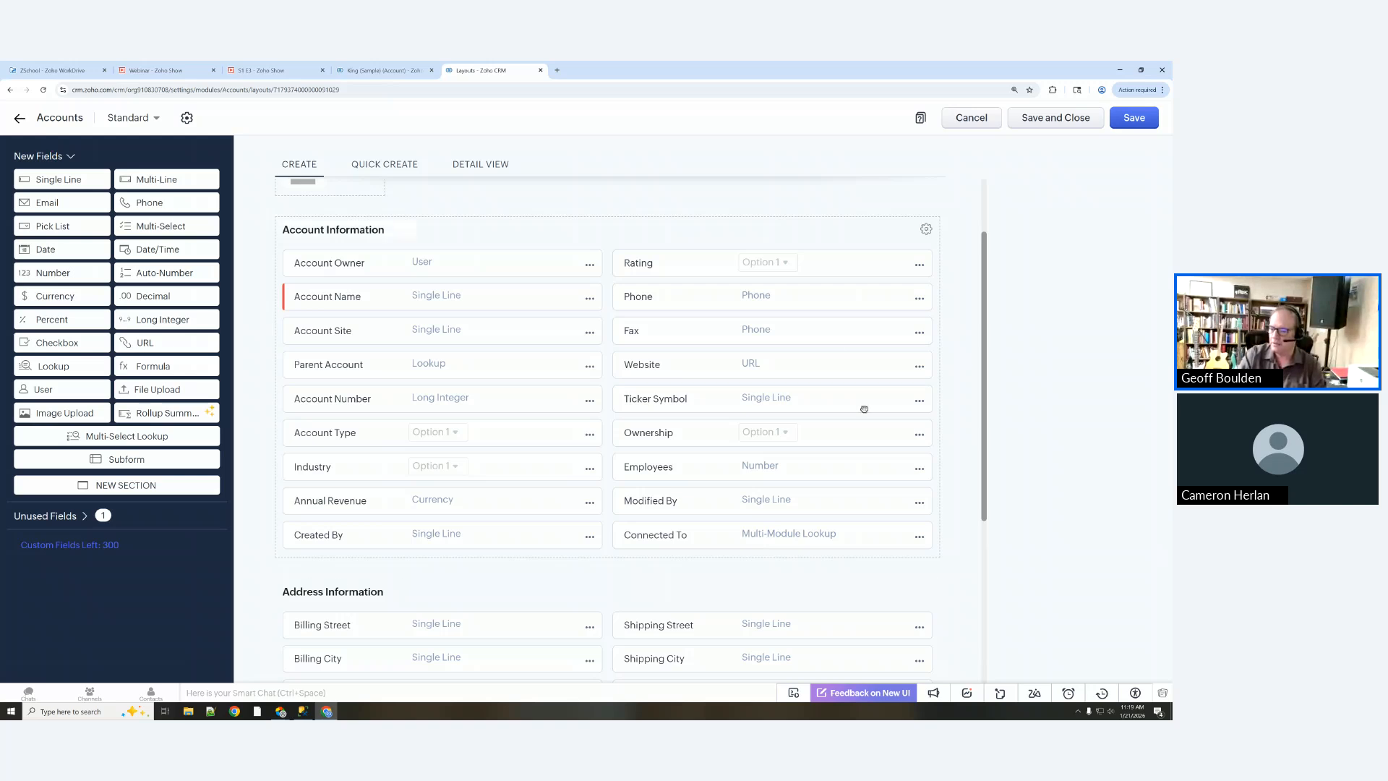
Step: Remove Annual Revenue and Ticker Symbol, leaving sixteen Account Information fields
click(591, 503)
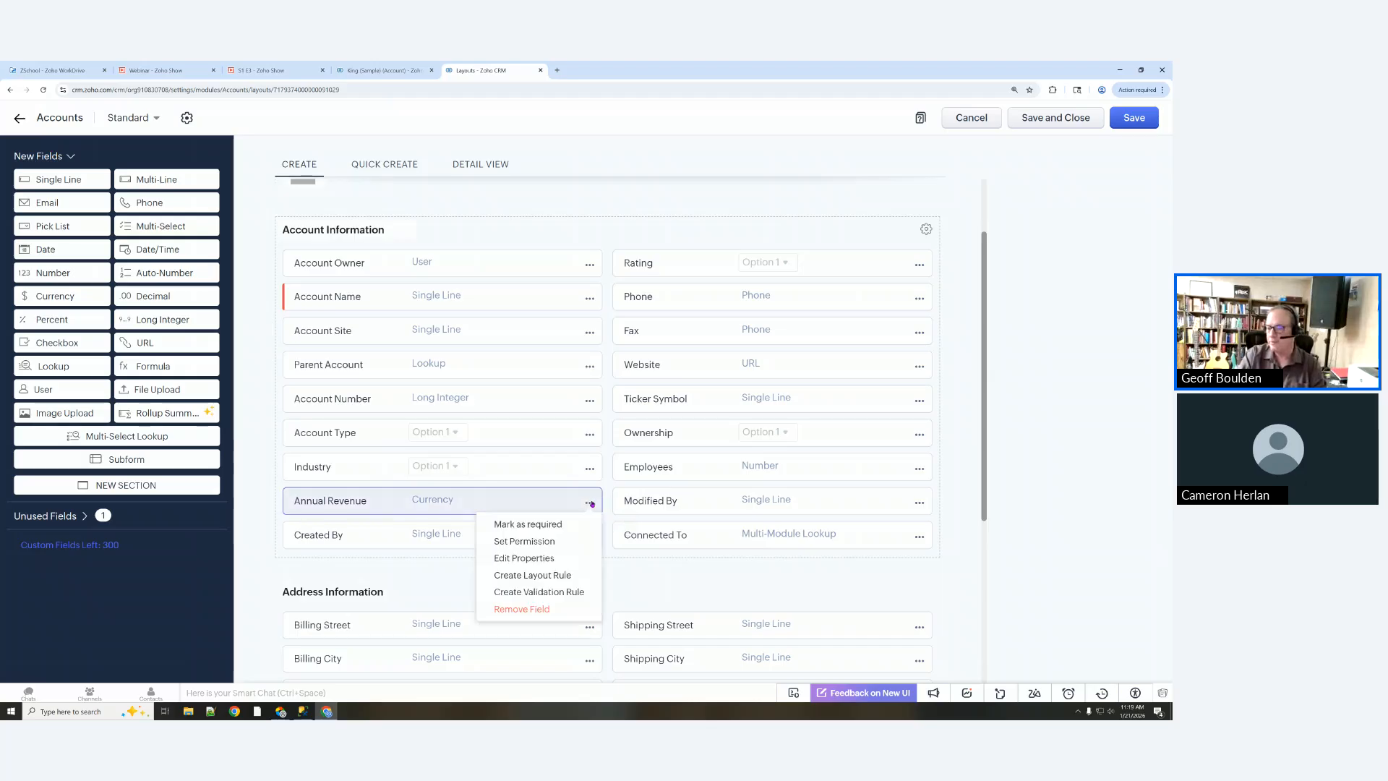
click(522, 609)
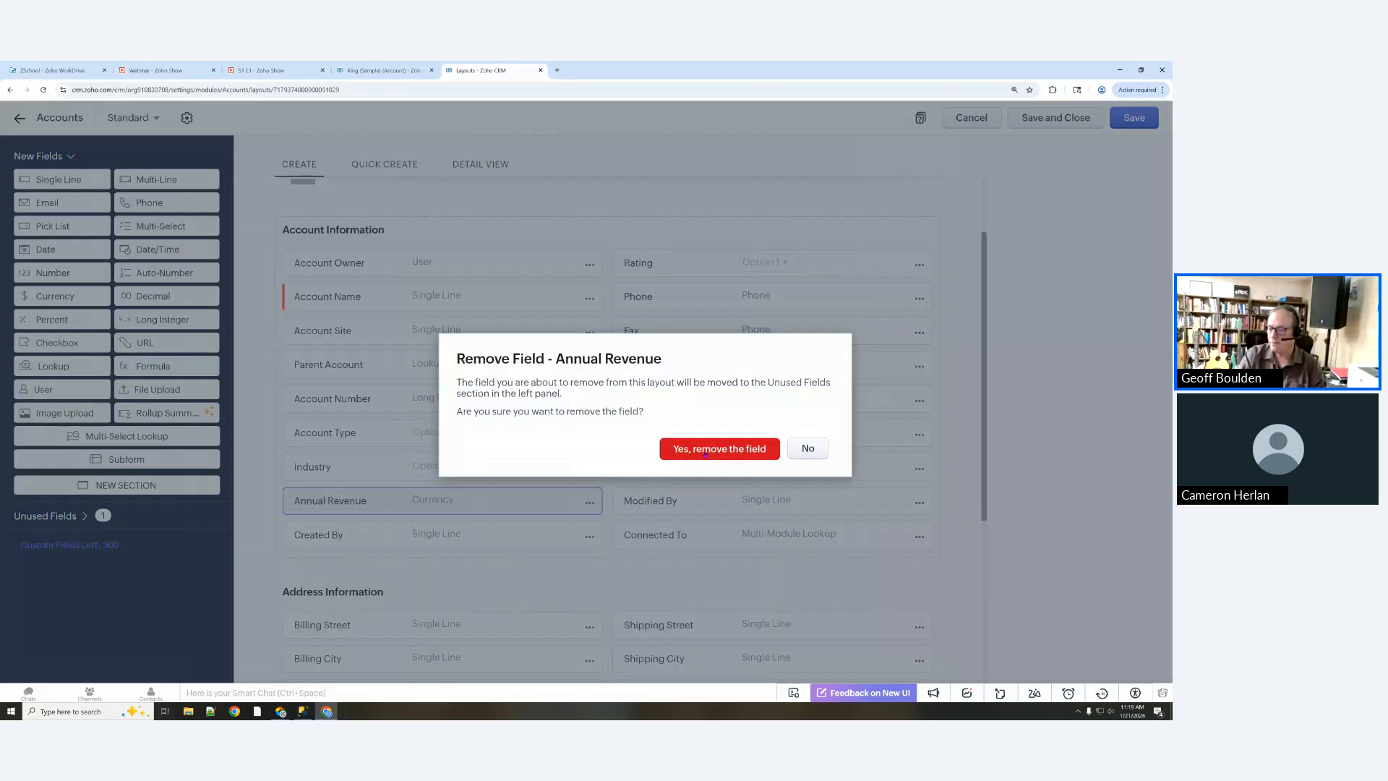
click(705, 450)
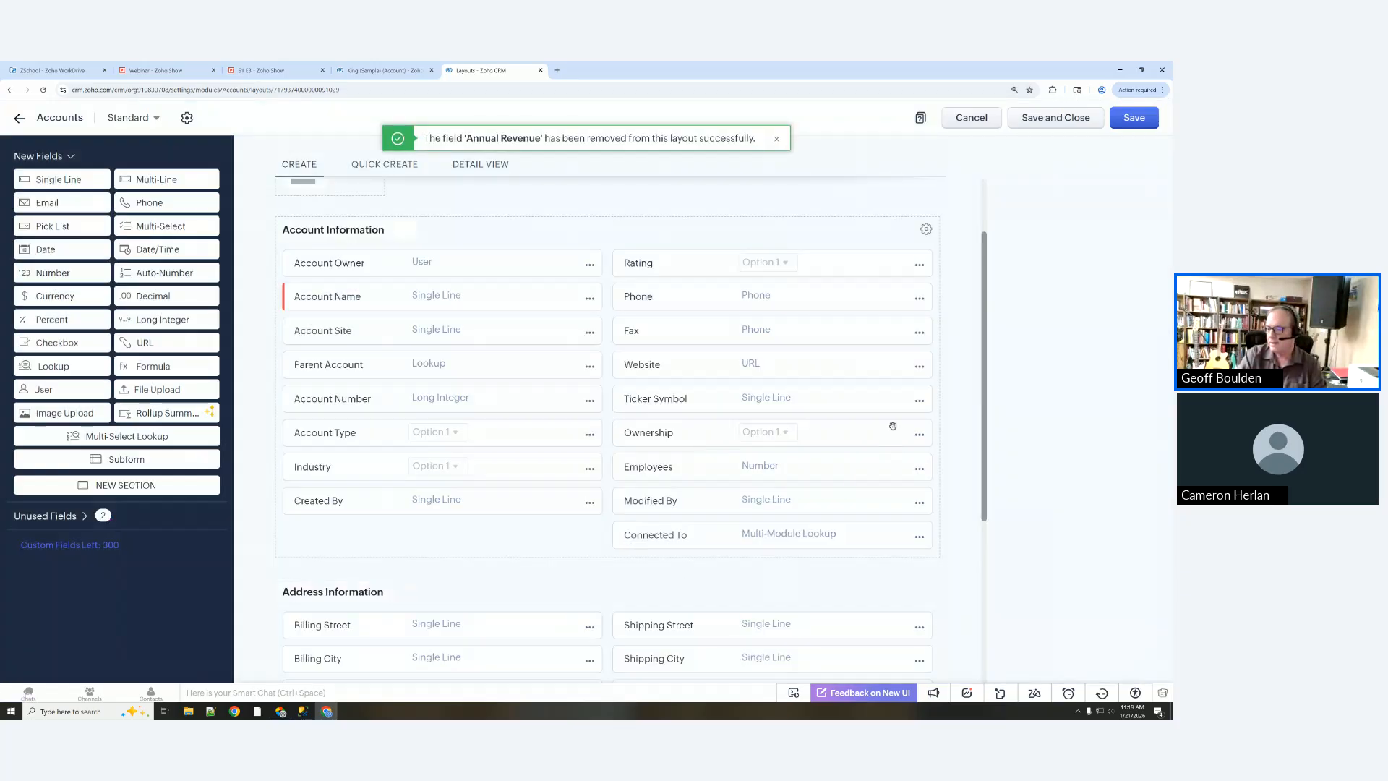
click(916, 399)
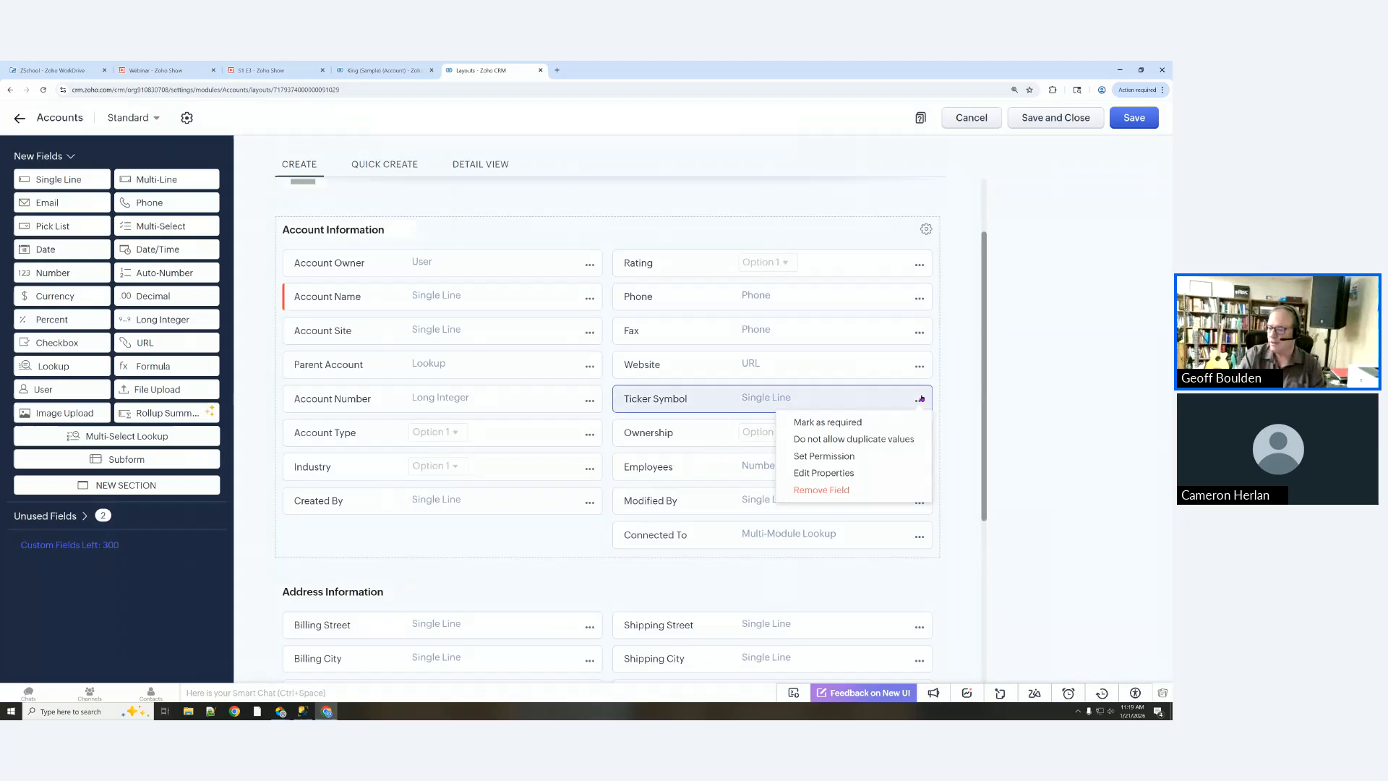
click(814, 490)
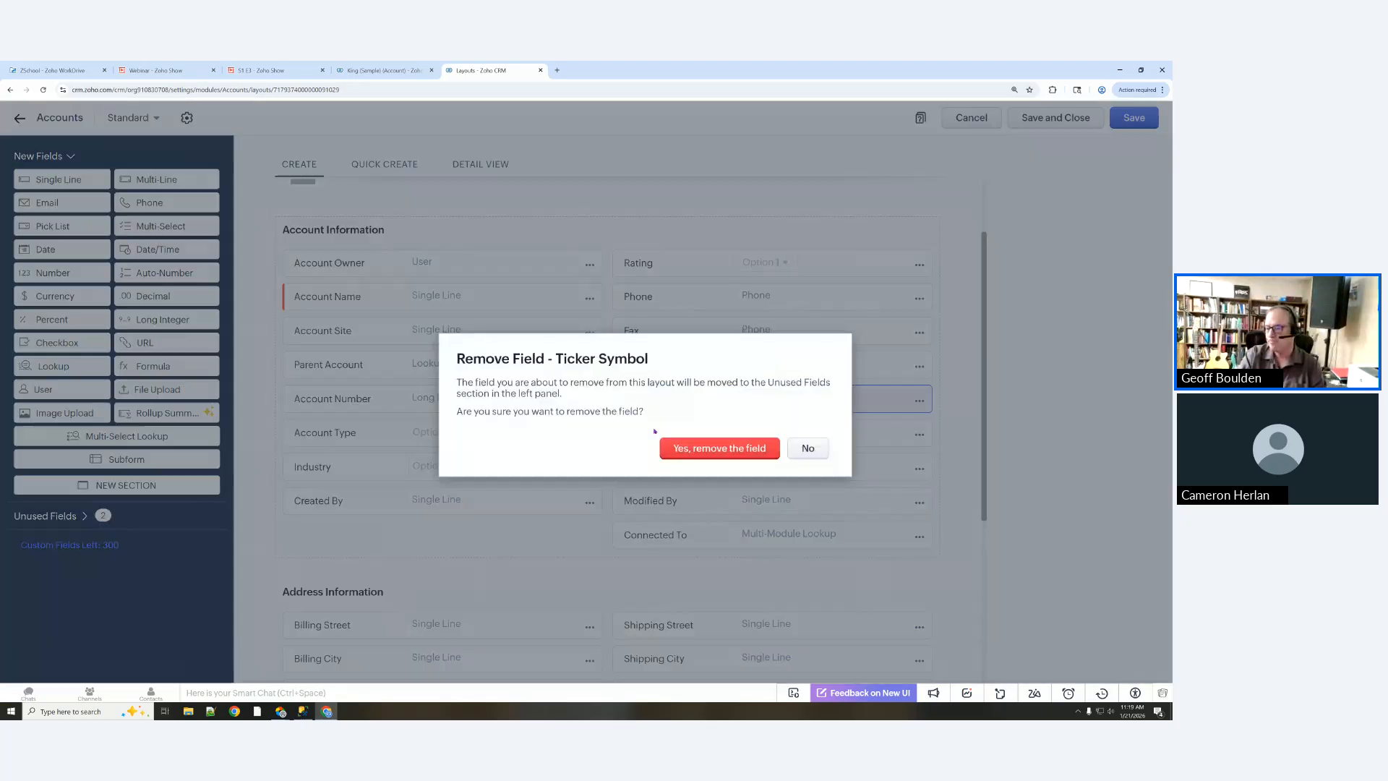
click(691, 448)
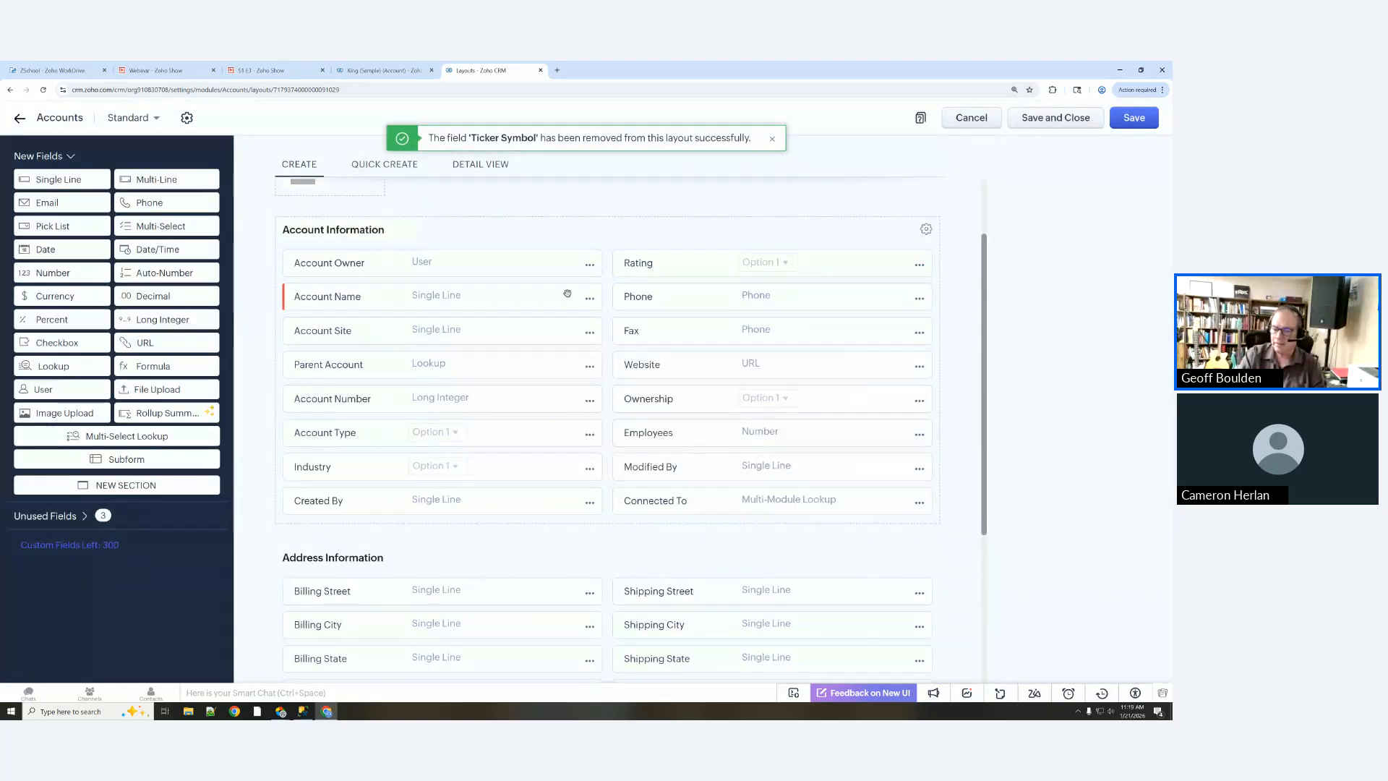
scroll(427, 535, down, 4)
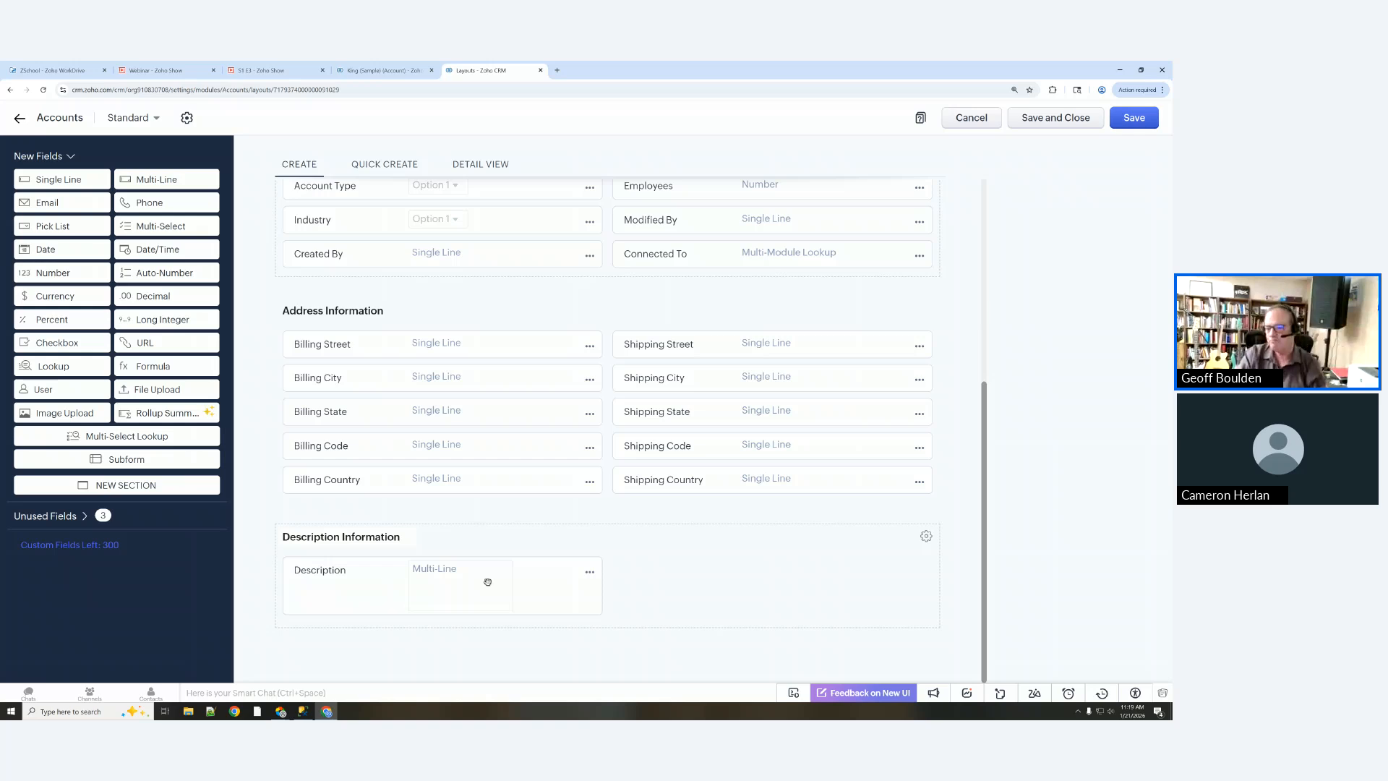
scroll(488, 582, up, 3)
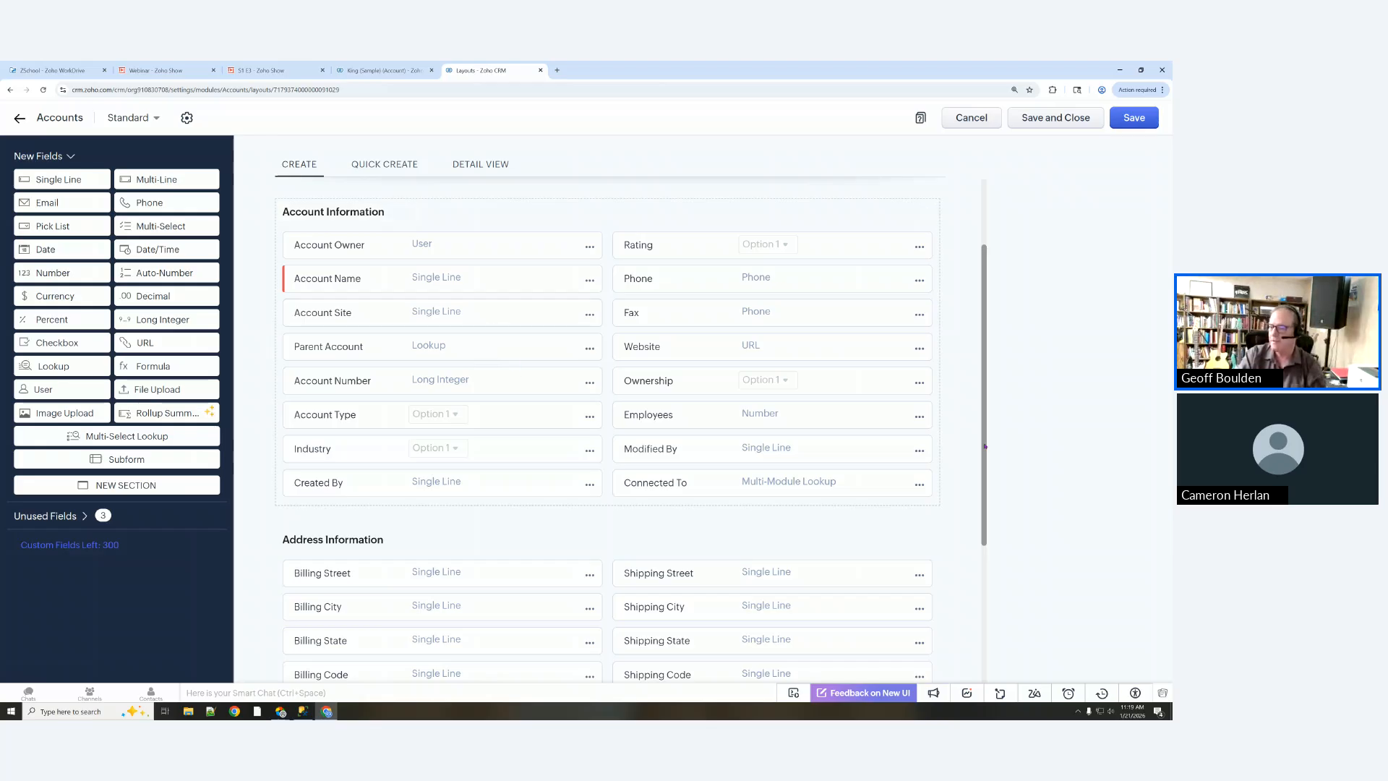
scroll(935, 416, down, 1)
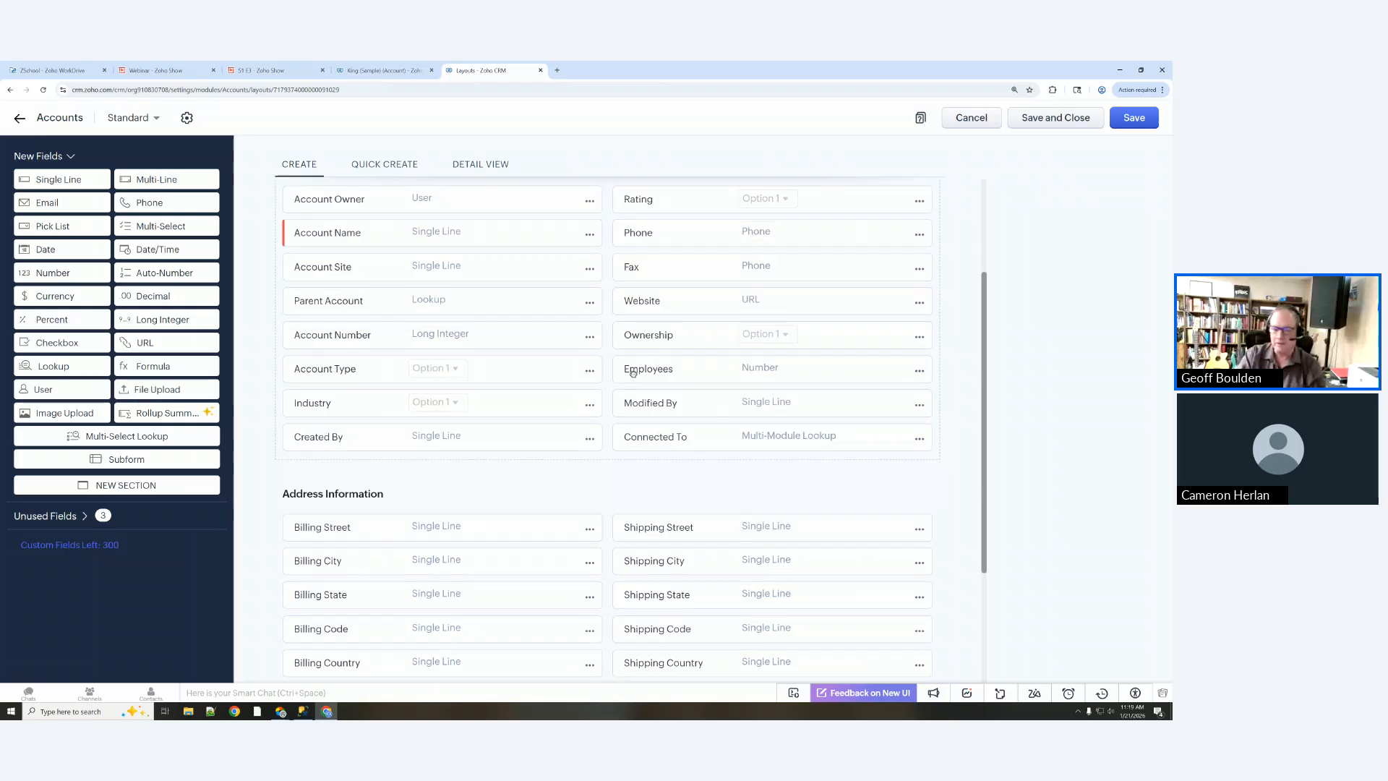
click(919, 370)
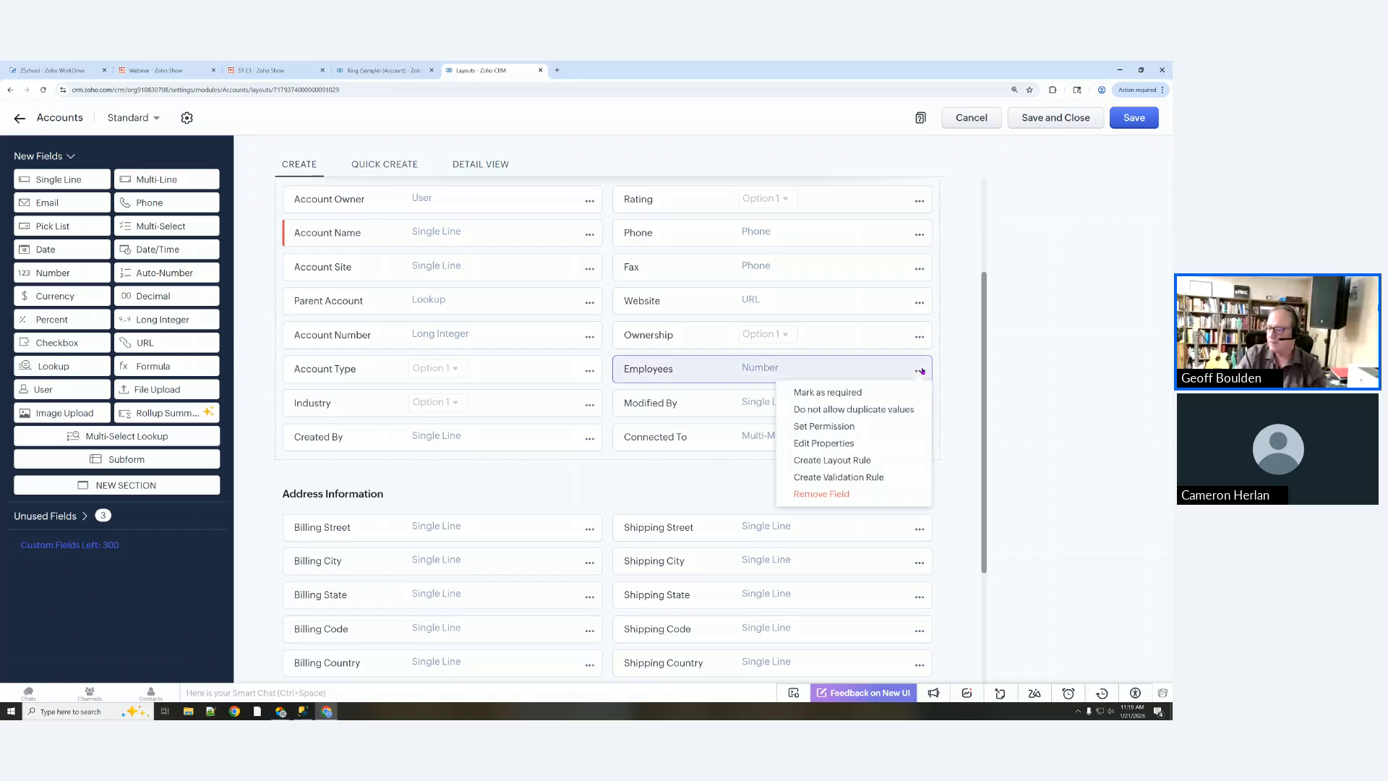
click(832, 442)
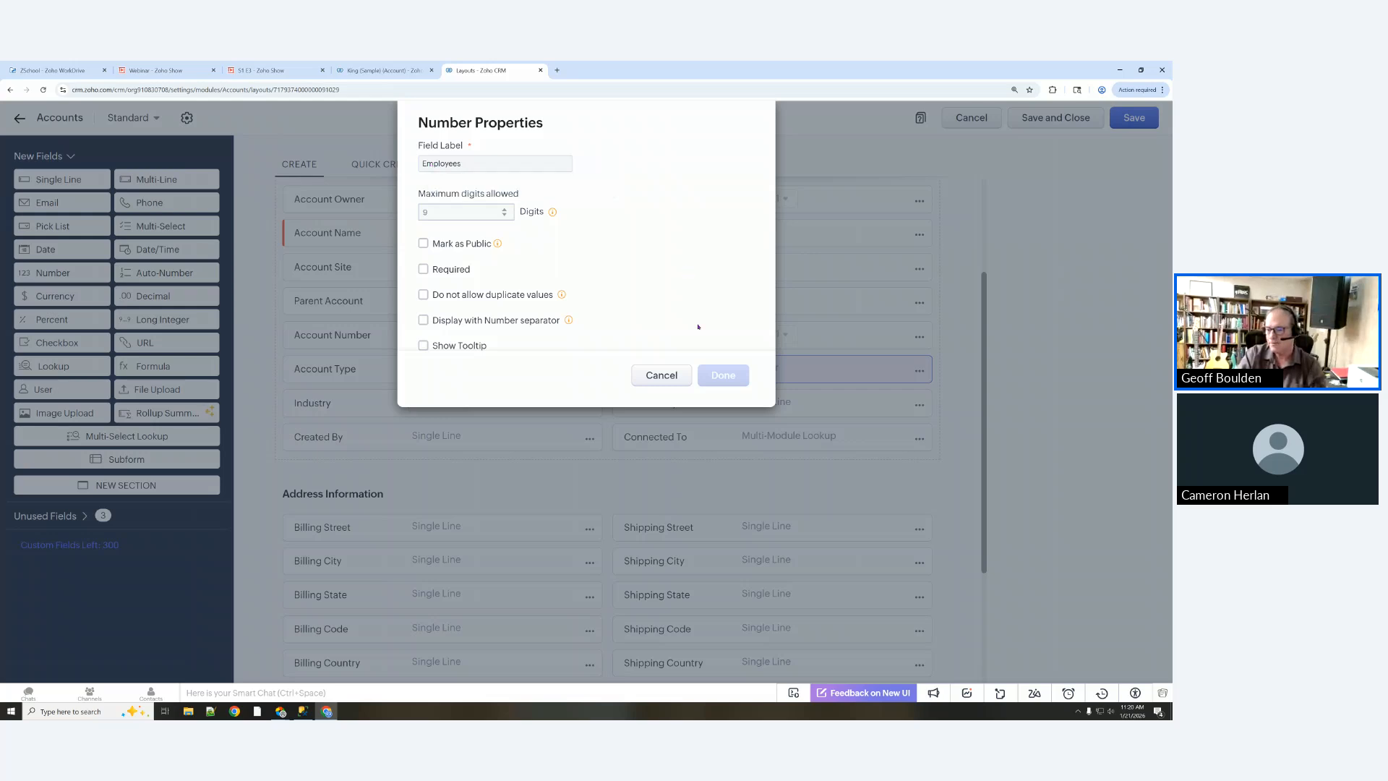
click(672, 377)
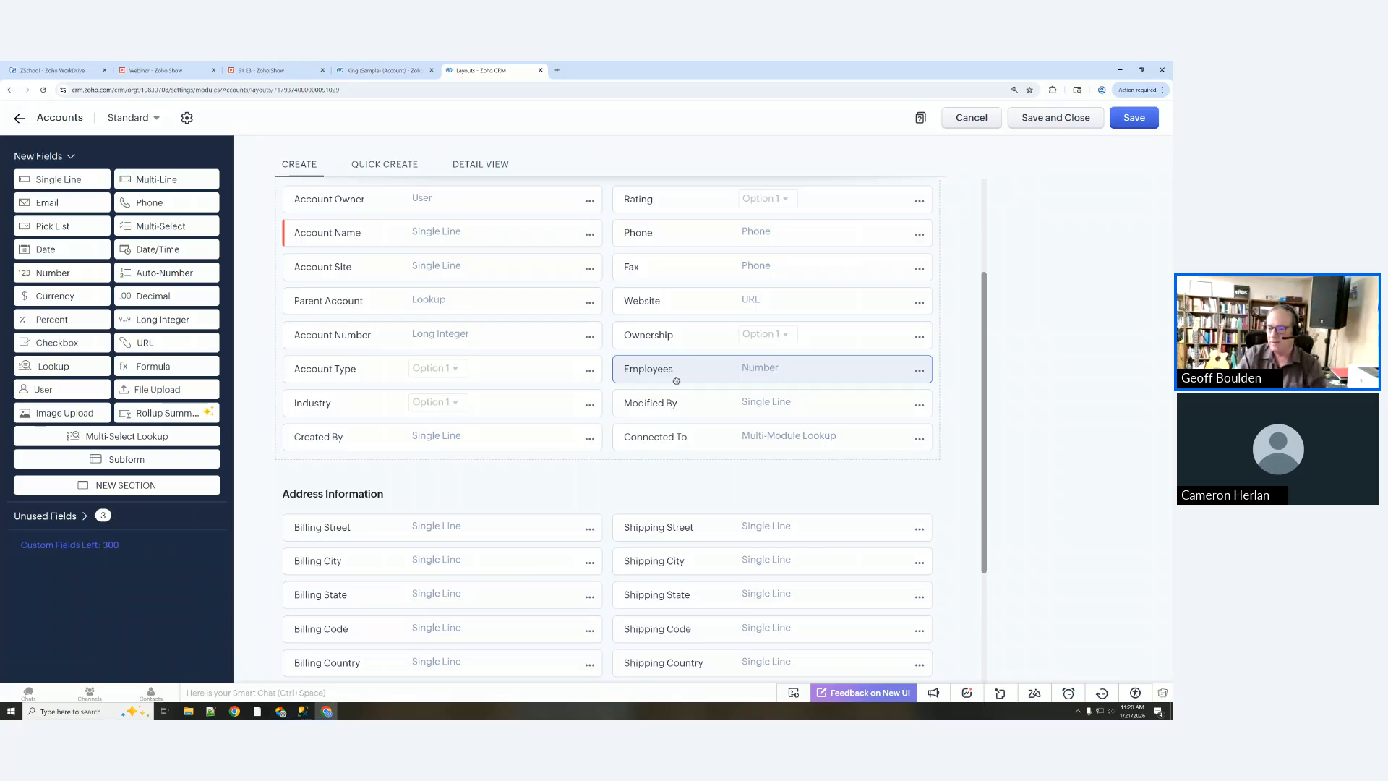
scroll(676, 381, down, 3)
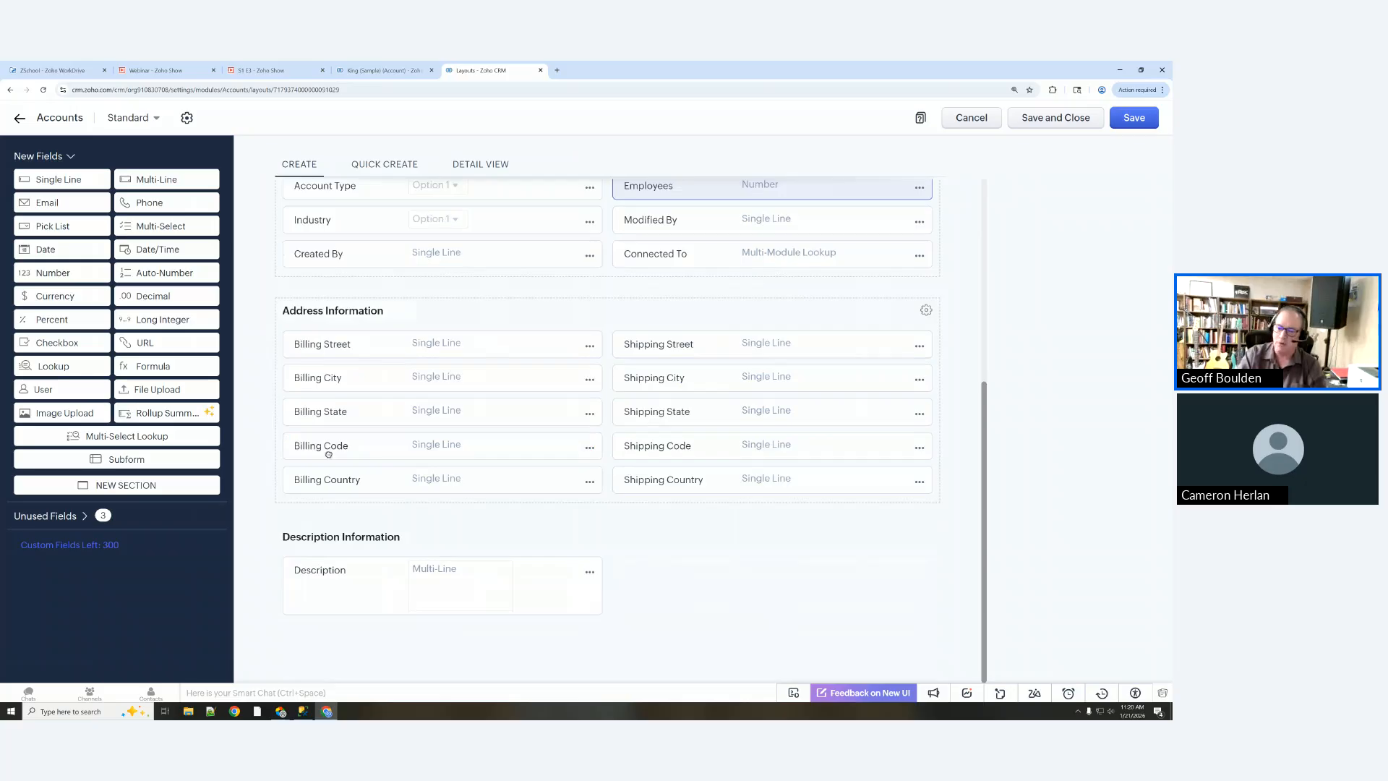
click(590, 449)
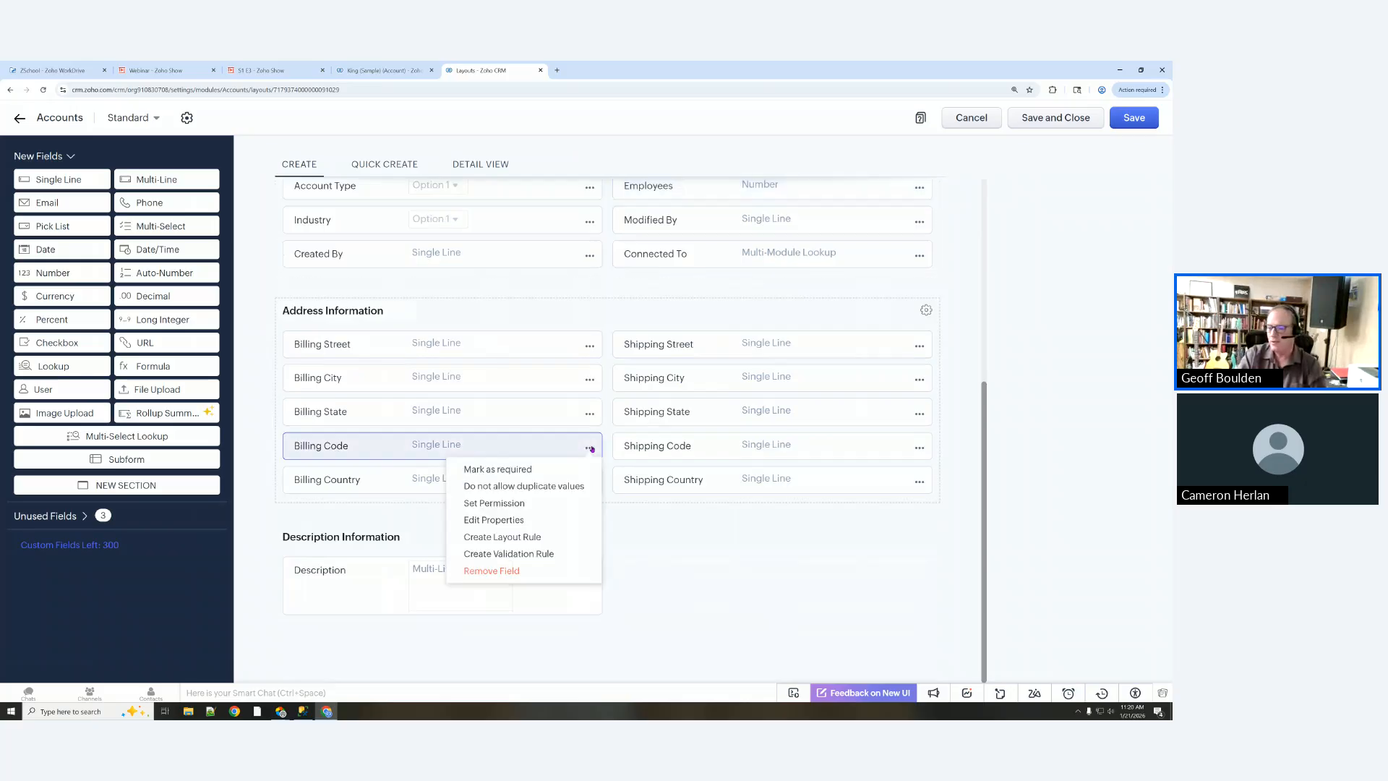
click(515, 520)
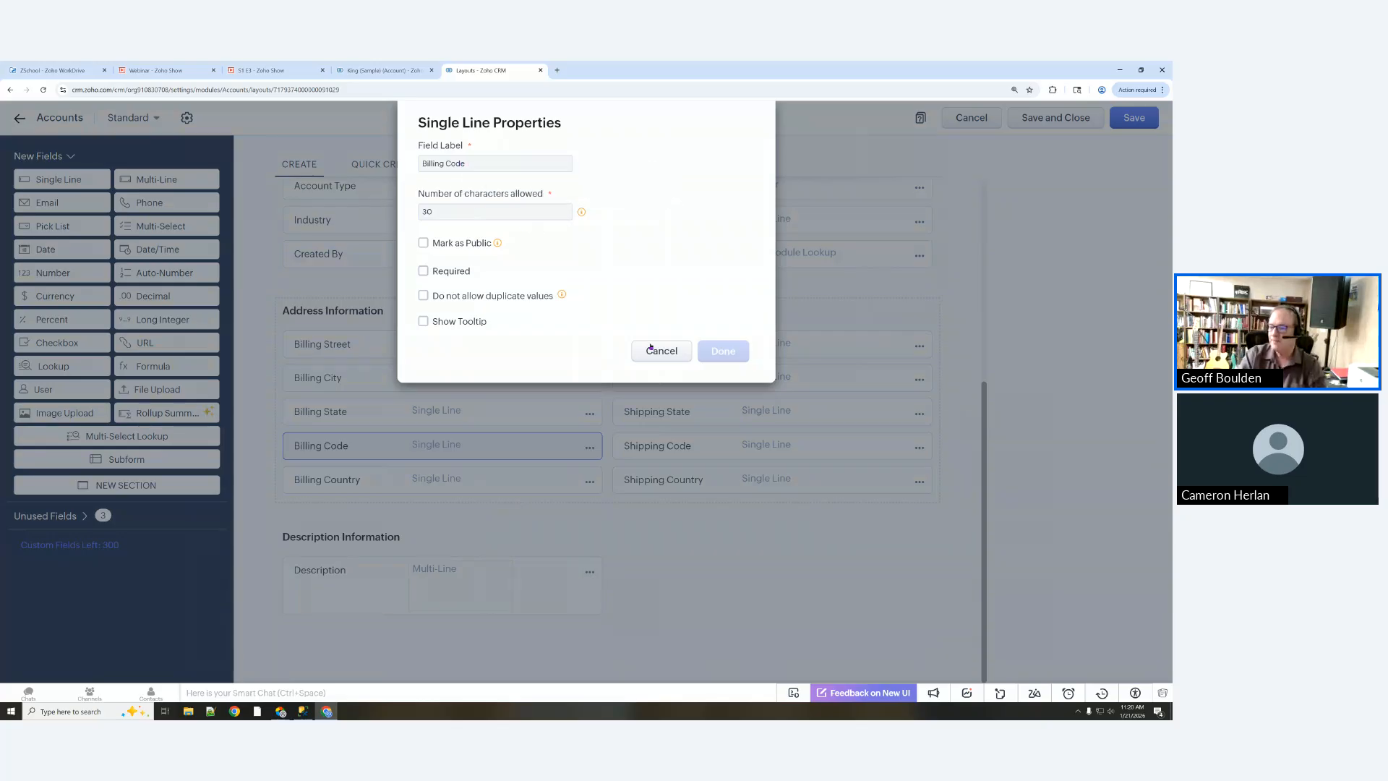
click(662, 351)
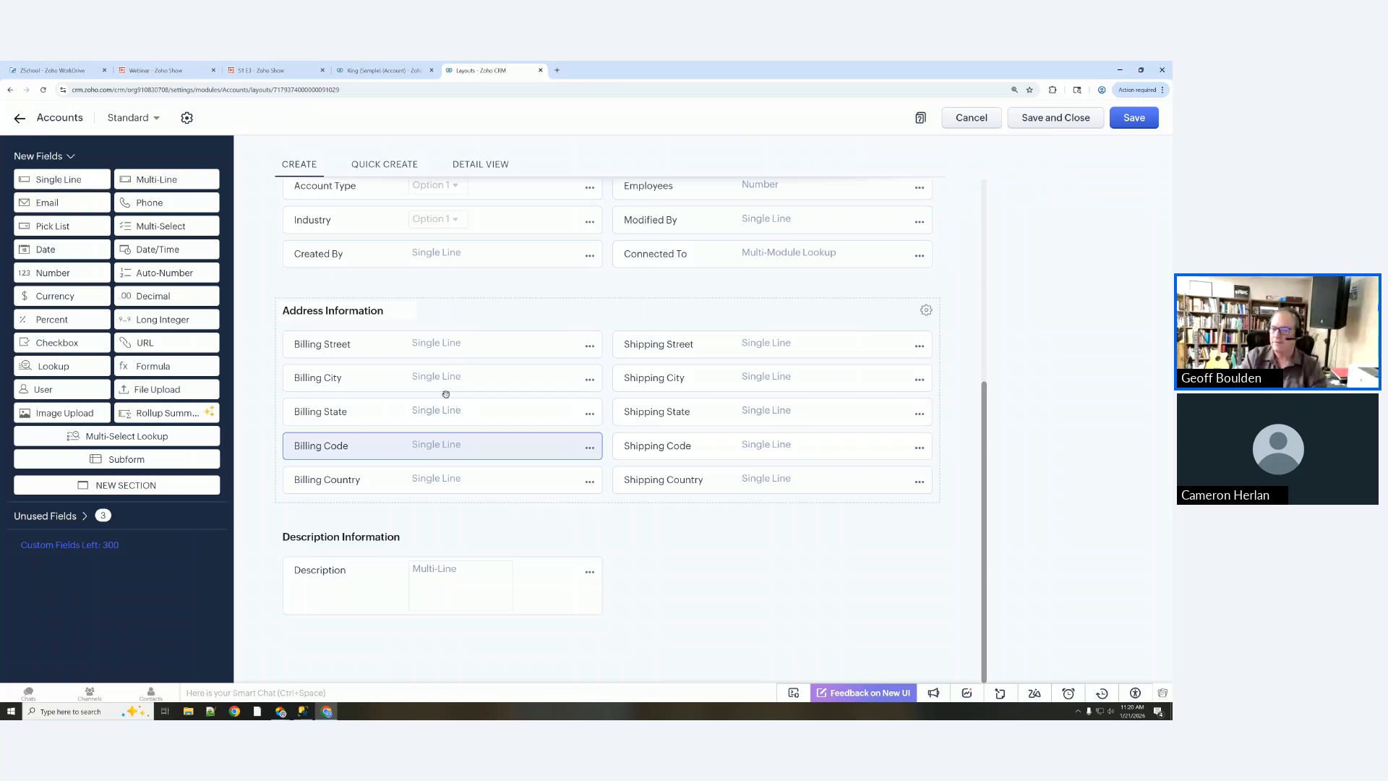
scroll(446, 394, up, 3)
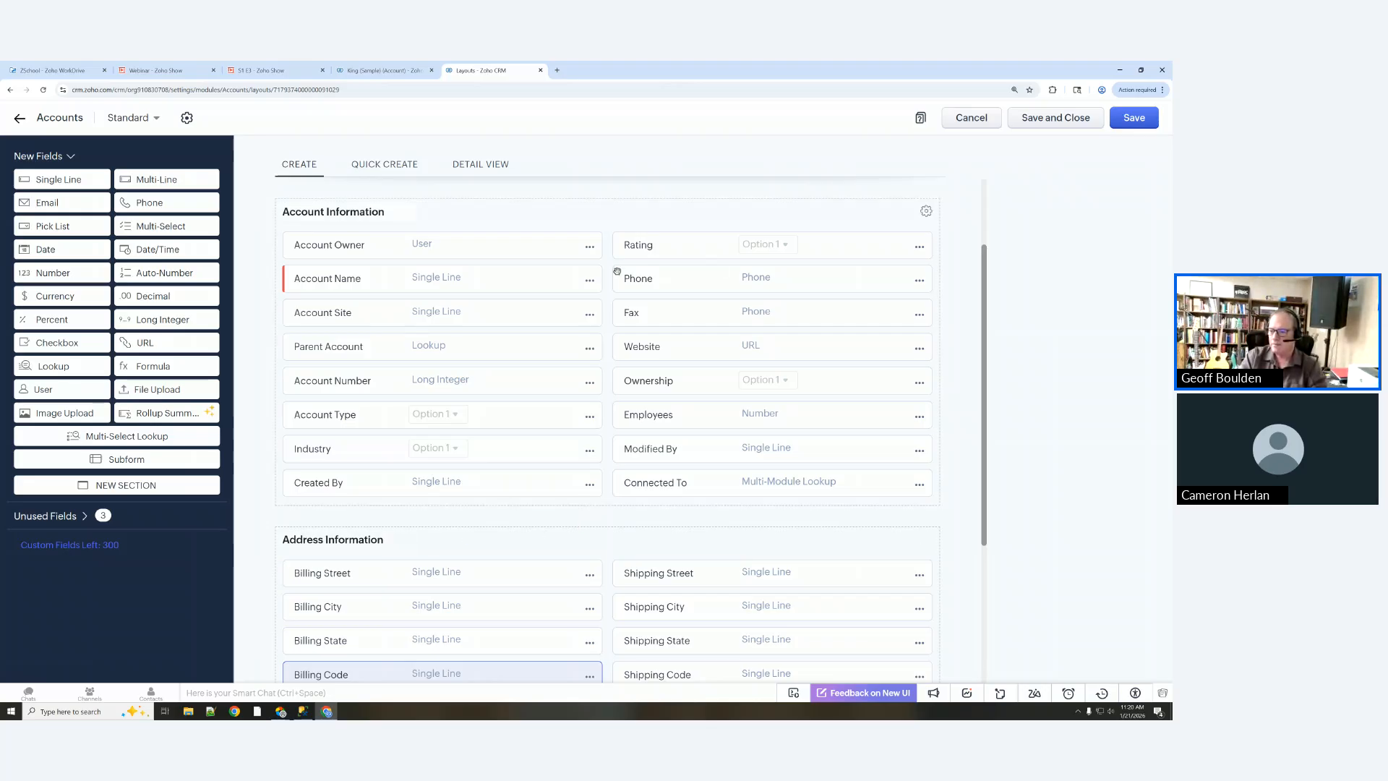
Step: Remove Rating, leaving four unused fields and fifteen under Account Information
click(918, 248)
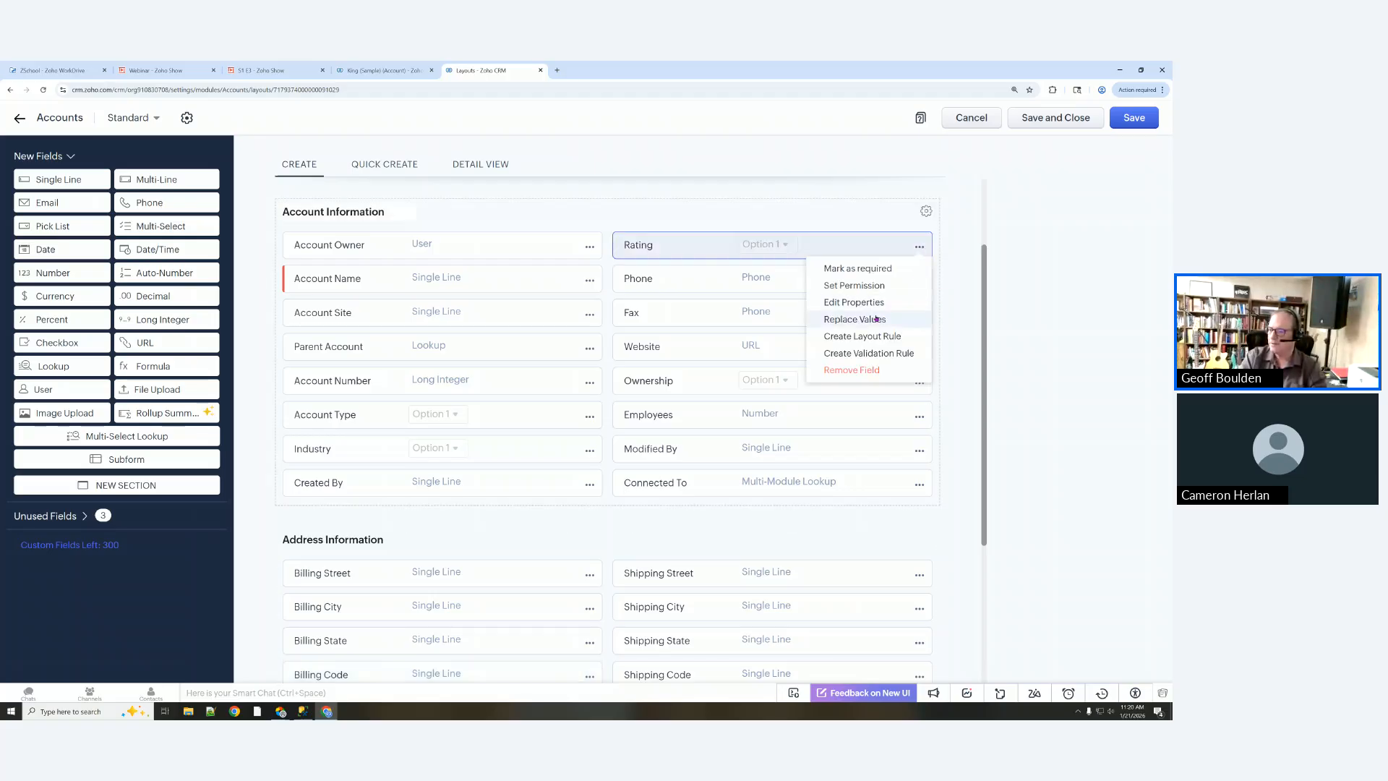
click(851, 371)
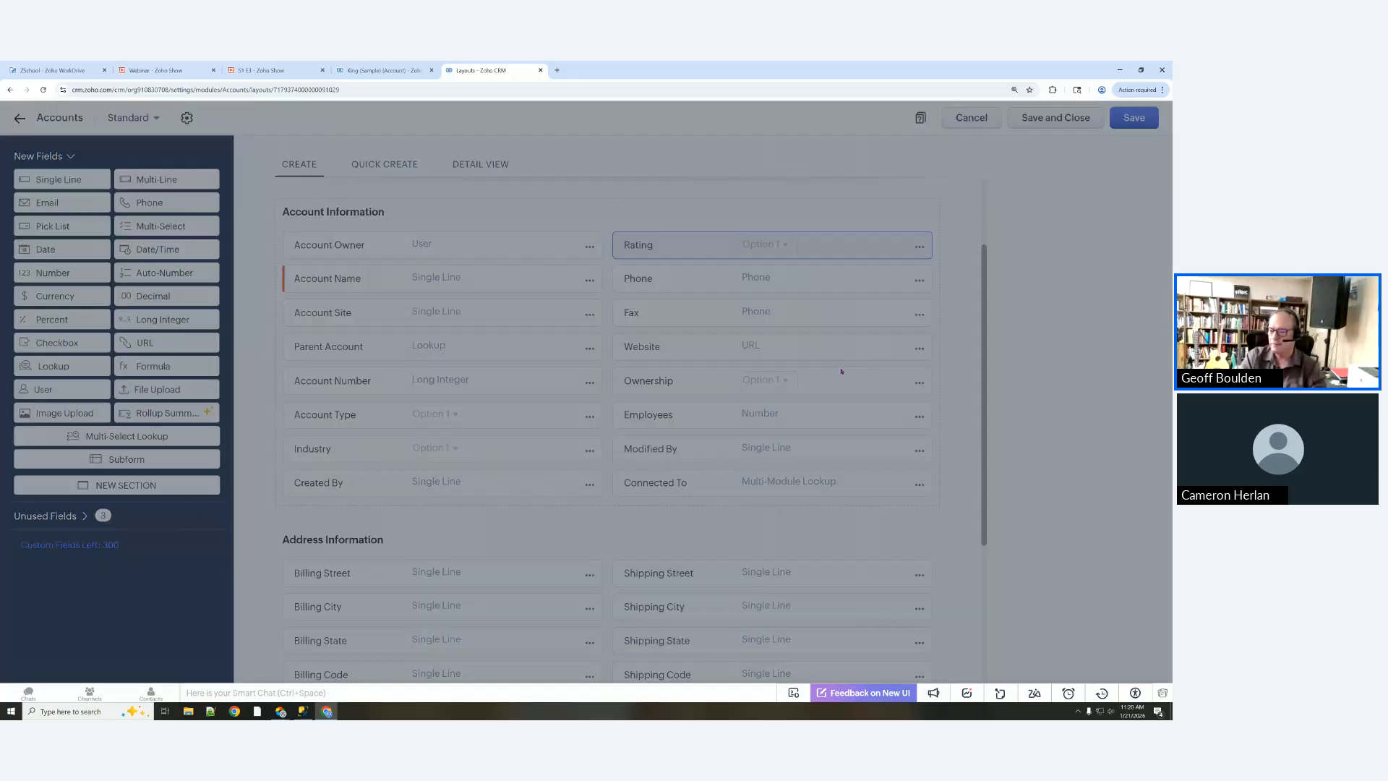
click(723, 445)
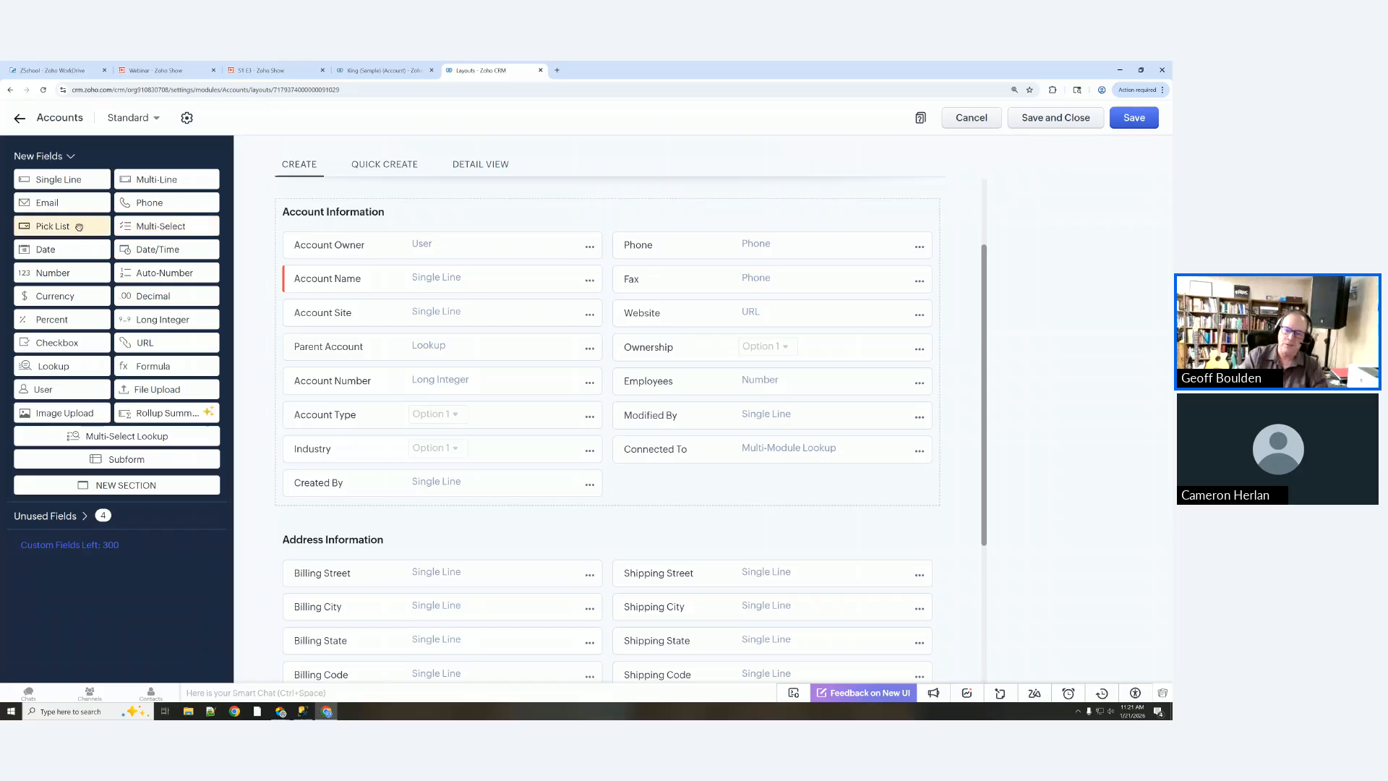
Step: Place a new pick list above Phone, label it Status, and rename the first option Prospect
drag(74, 227, 657, 236)
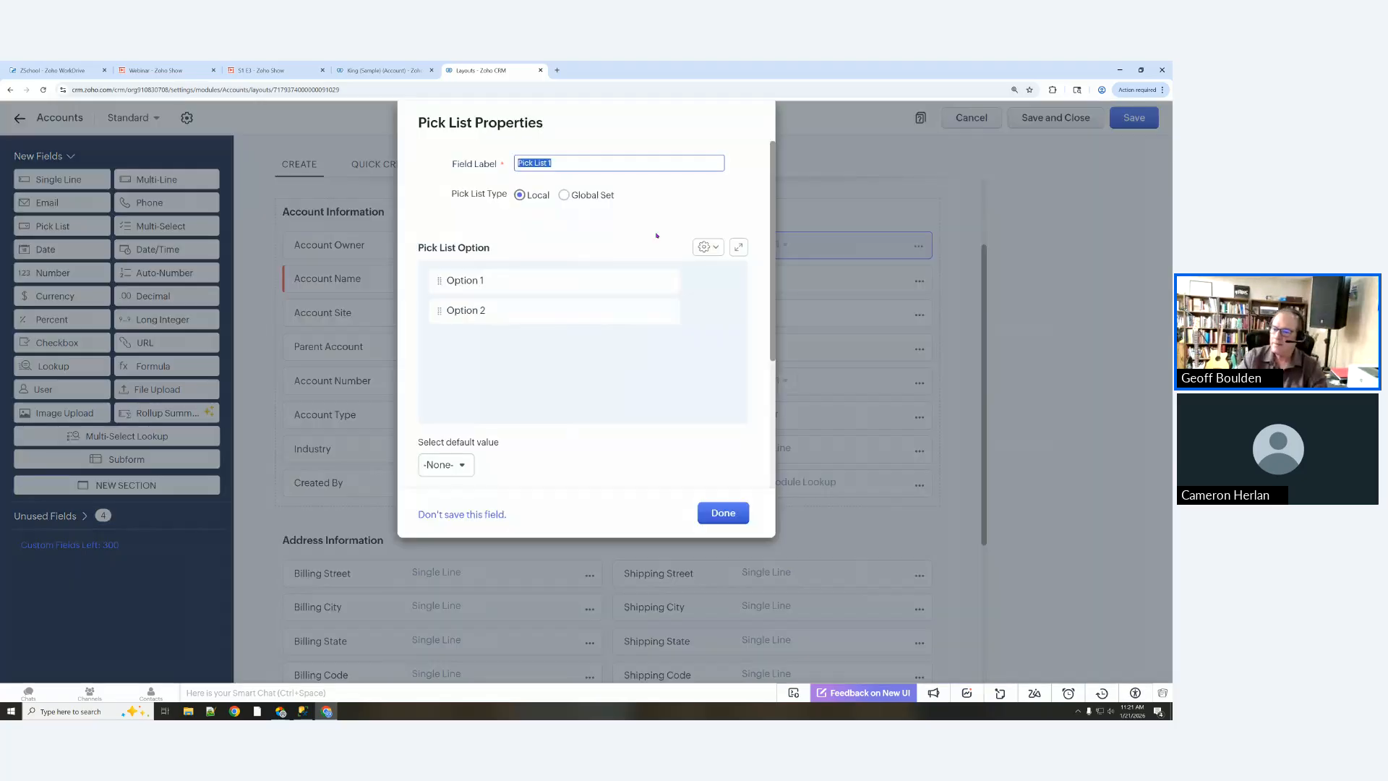
text(Status)
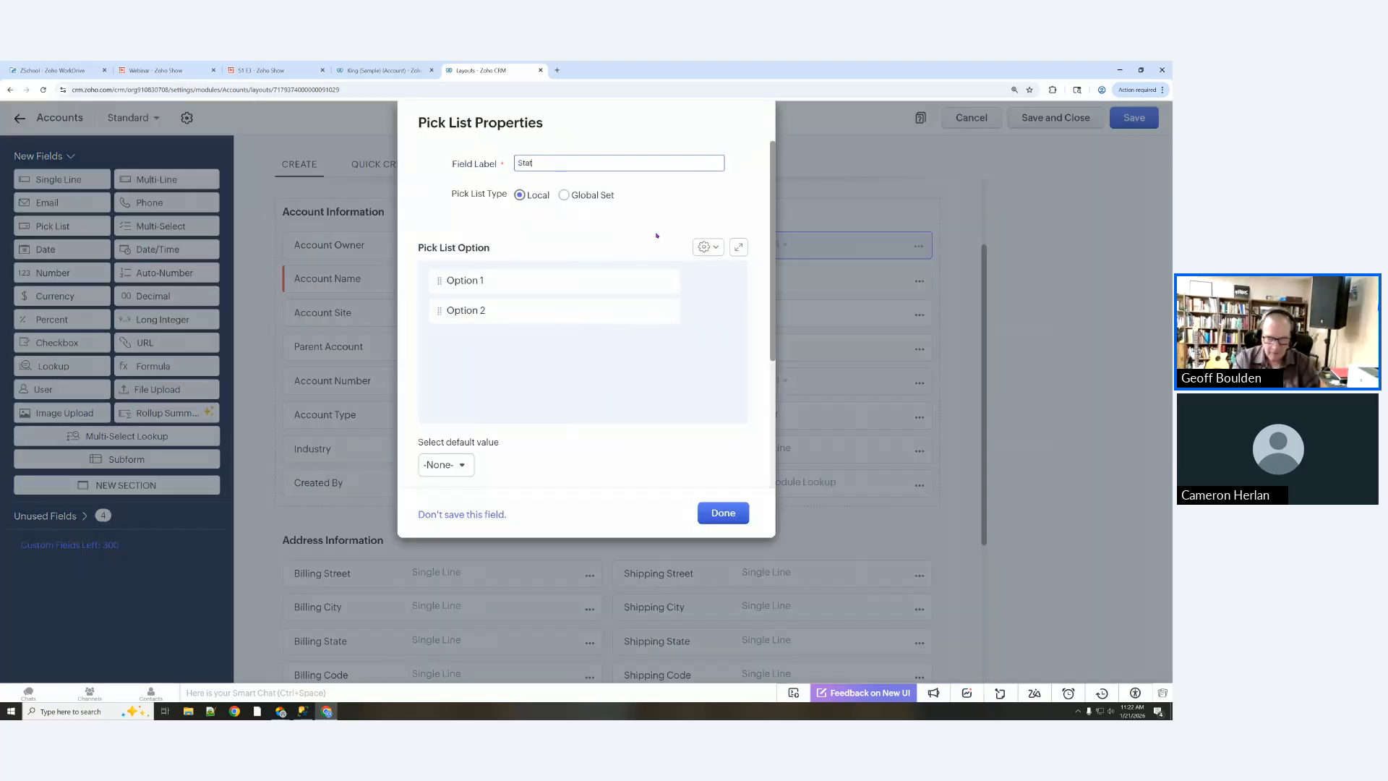
mouse_move(511, 279)
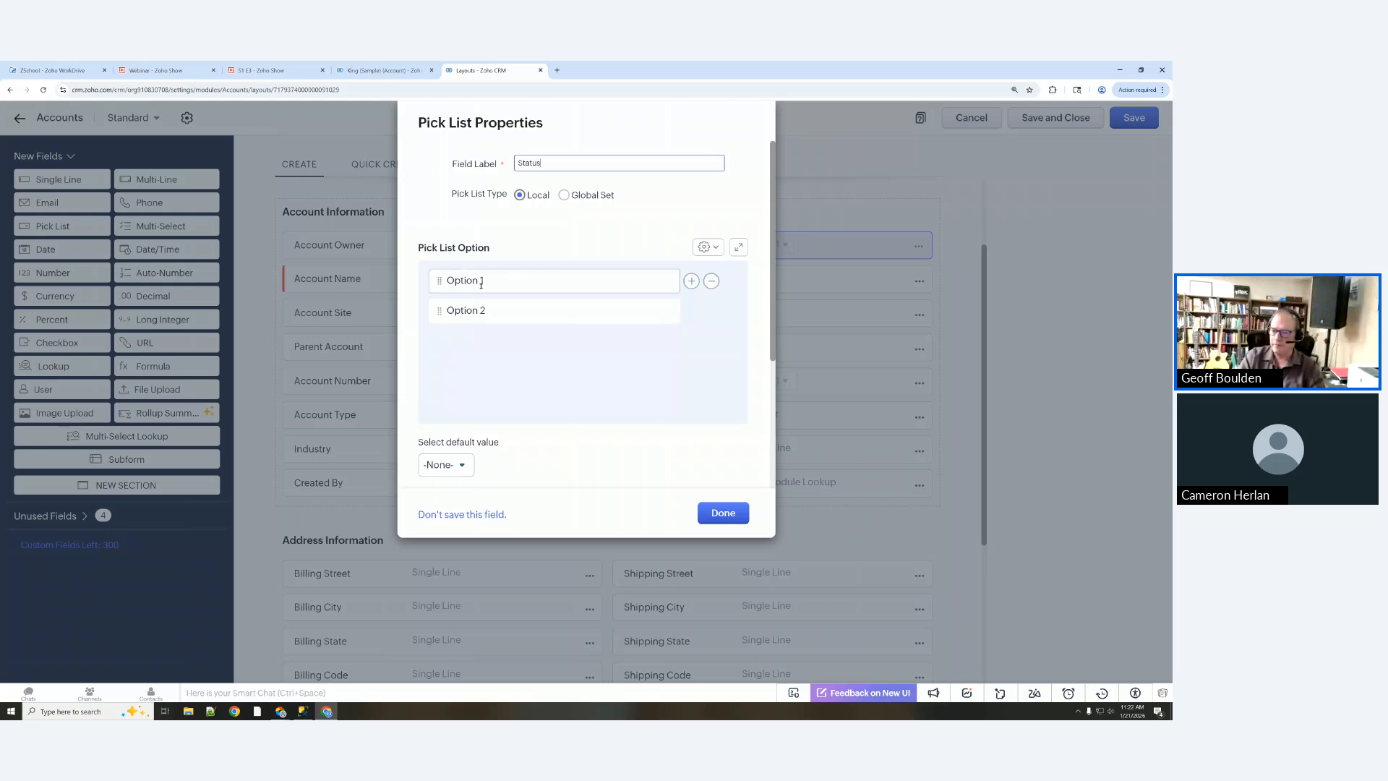
click(494, 276)
drag(494, 277, 427, 286)
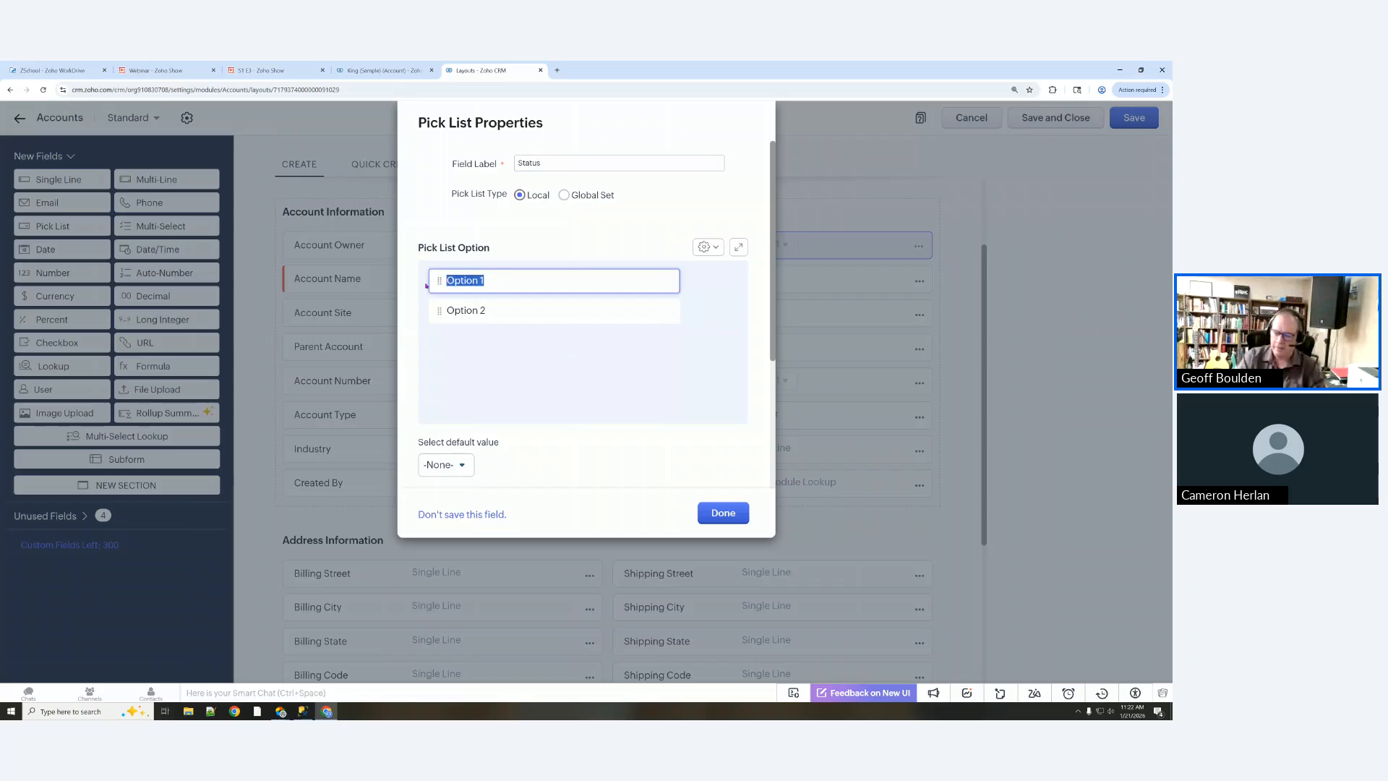
text(Propsec)
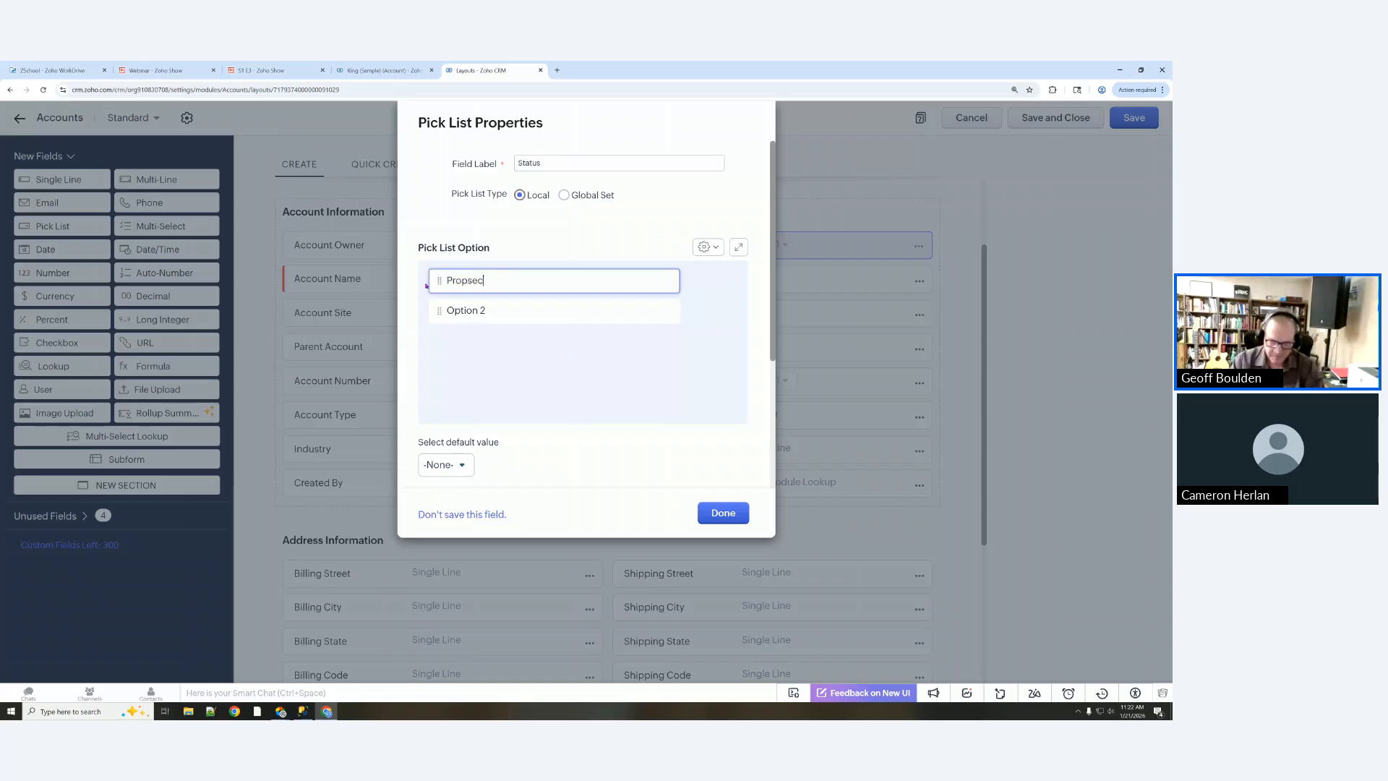
key(BackSpace)
key(BackSpace)
key(BackSpace)
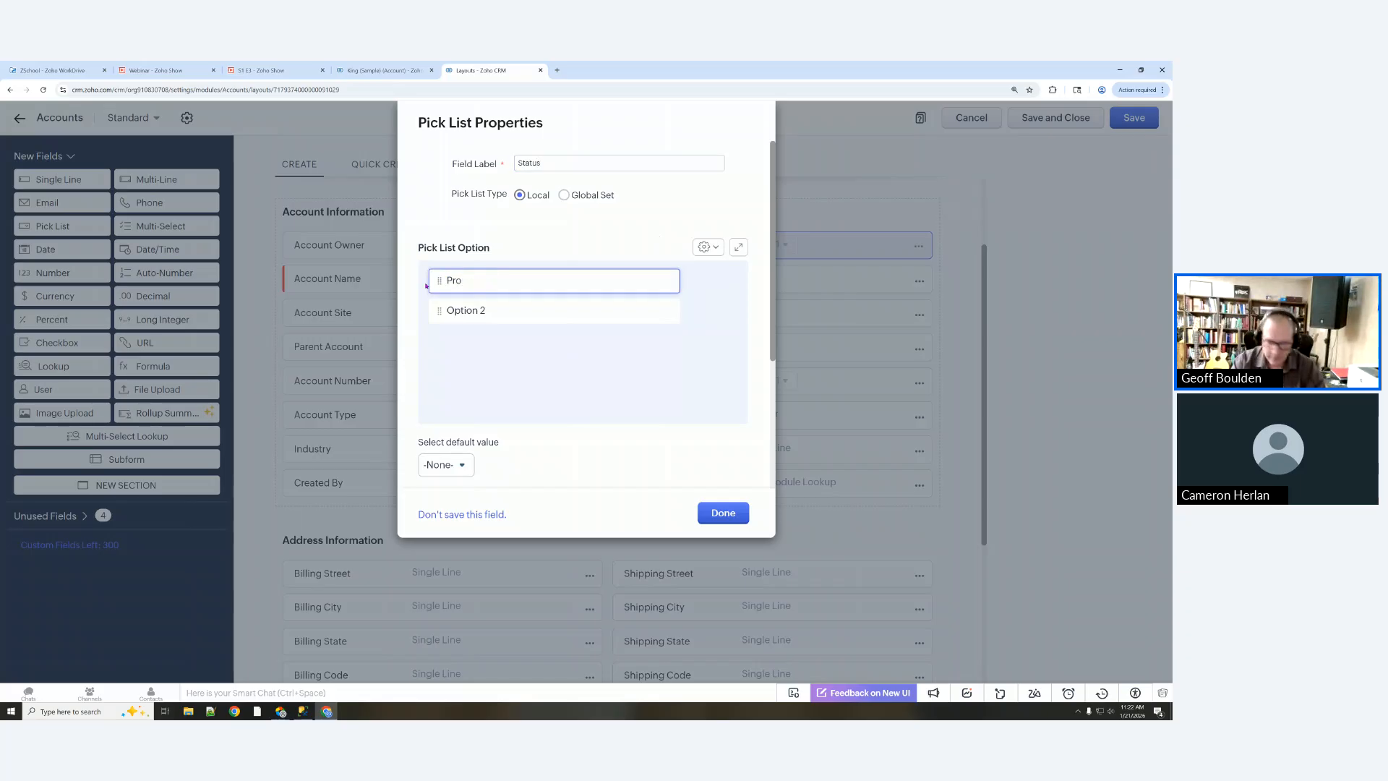
text(spect)
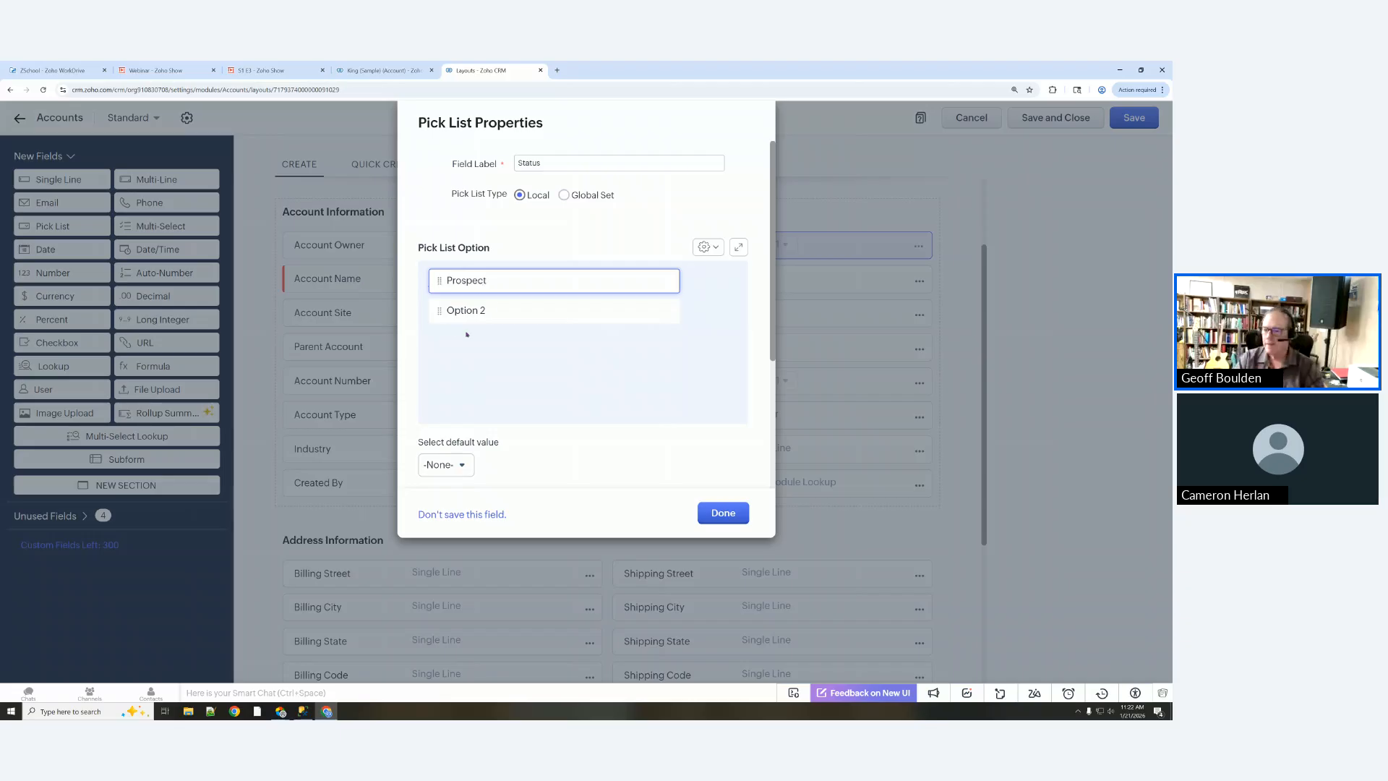
Step: Rename the second option Active and add a third option, Inactive
click(488, 309)
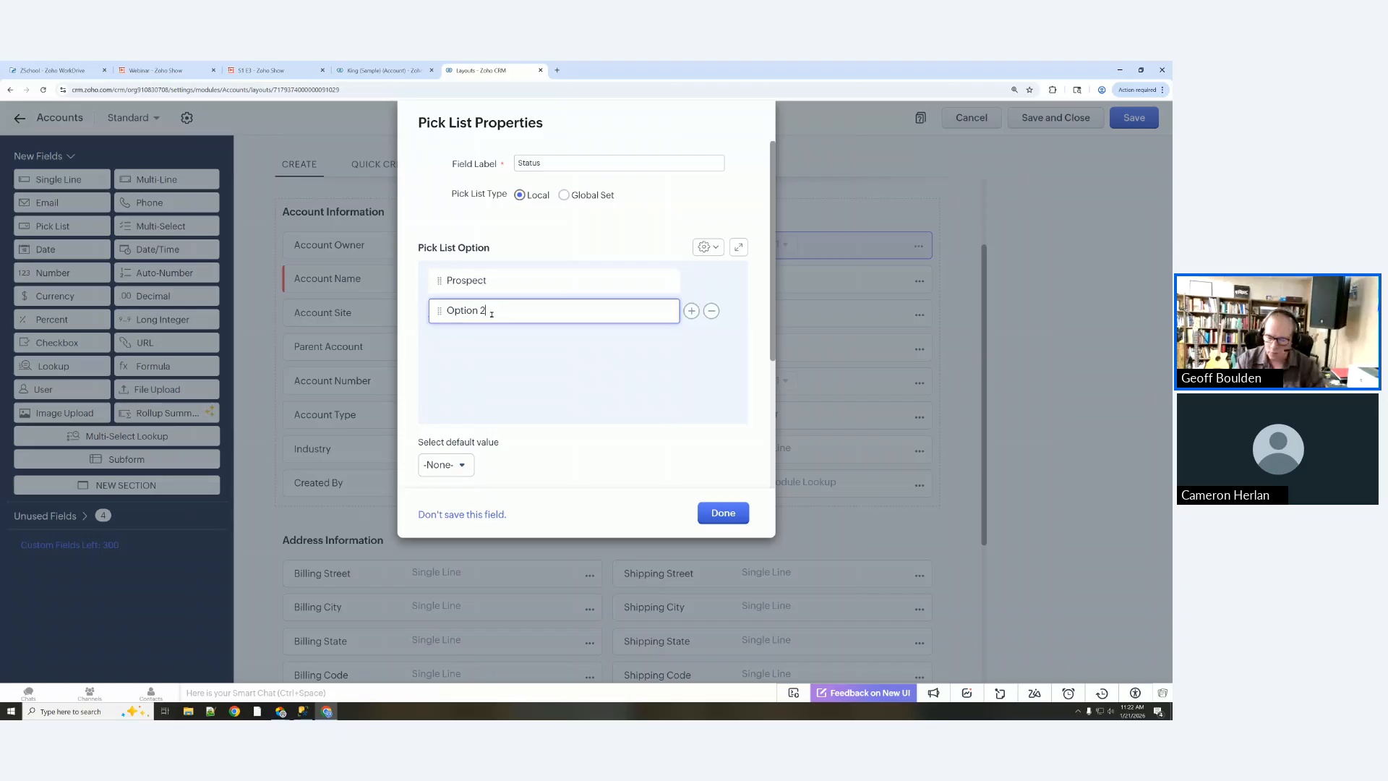
key(BackSpace)
key(BackSpace)
key(BackSpace)
key(BackSpace)
key(BackSpace)
key(BackSpace)
key(BackSpace)
key(BackSpace)
text(Active)
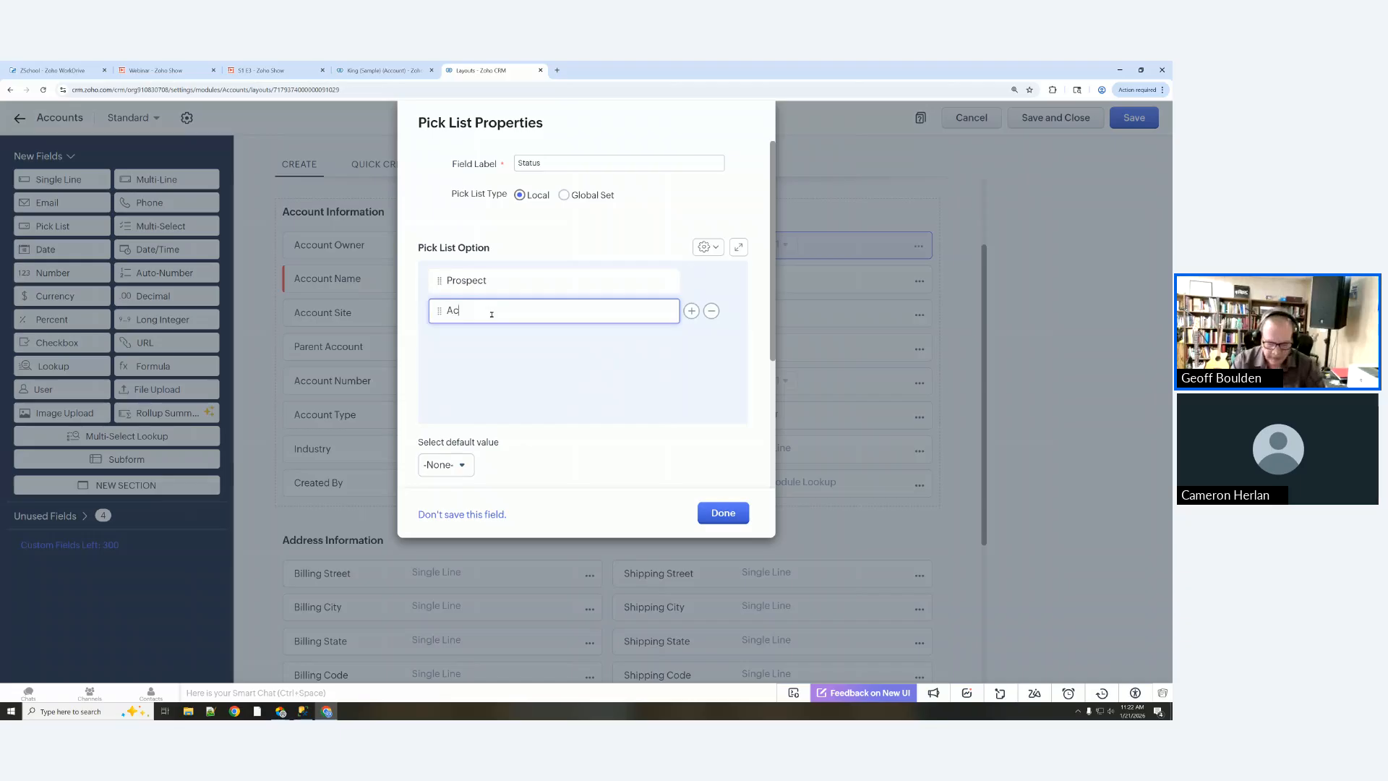
click(691, 310)
text(In)
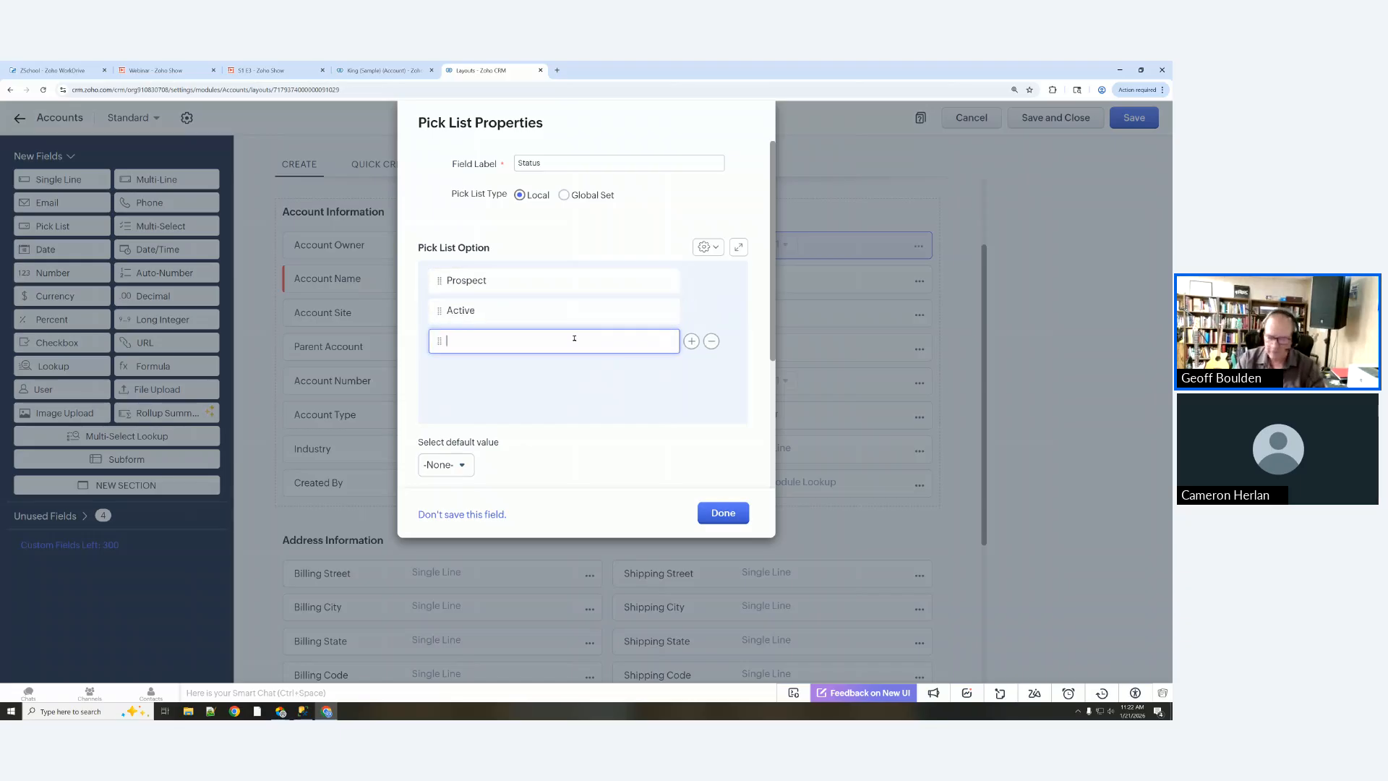
text(act)
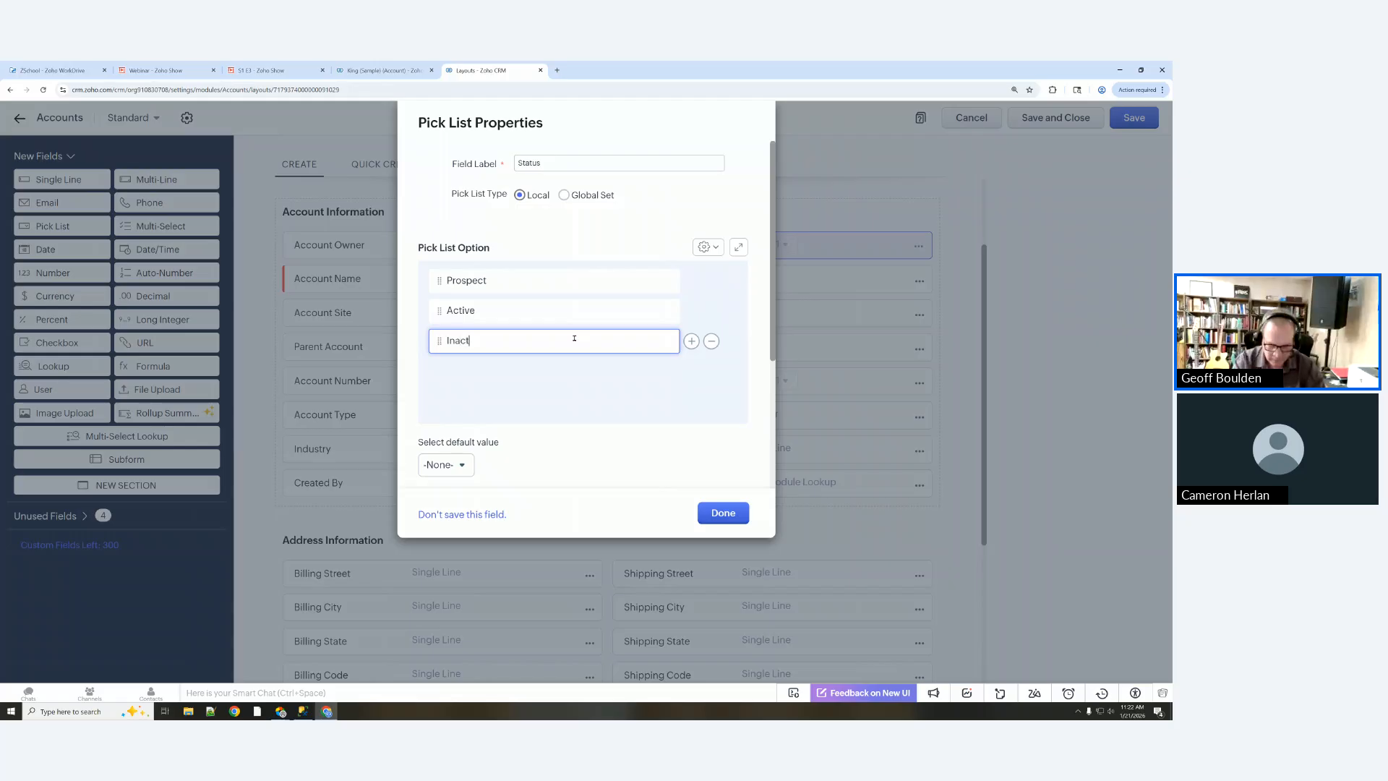
text(ive)
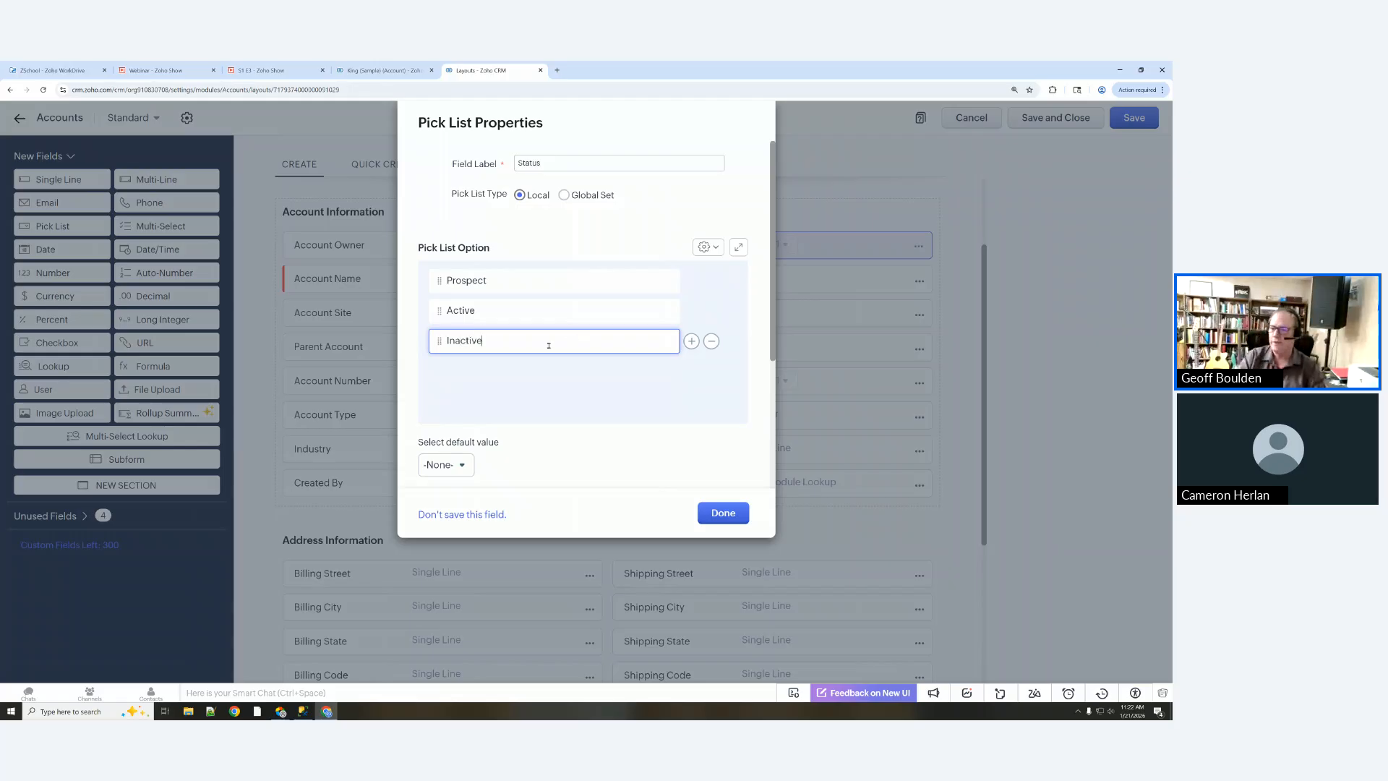
mouse_move(670, 350)
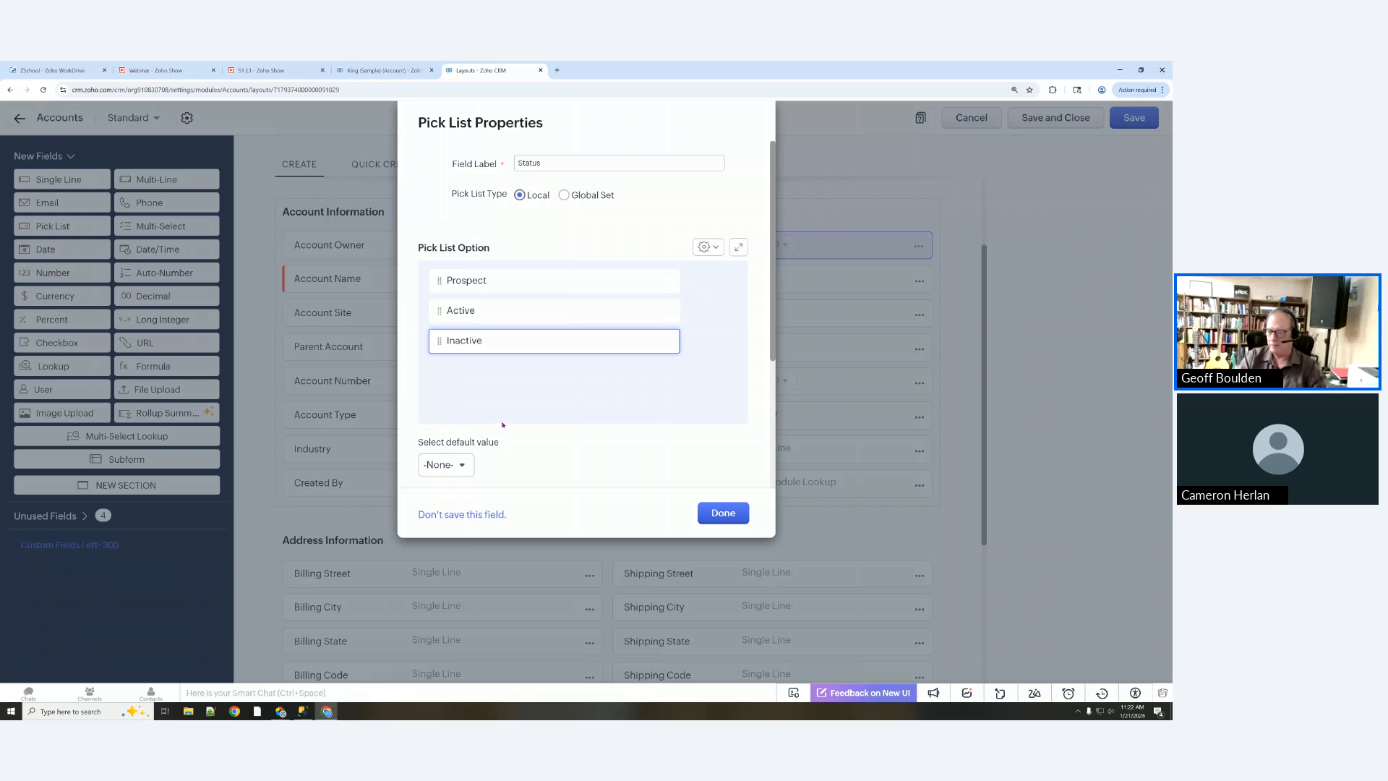
Step: Open bulk entry of pick list values, then cancel back to the options
mouse_move(652, 274)
click(714, 247)
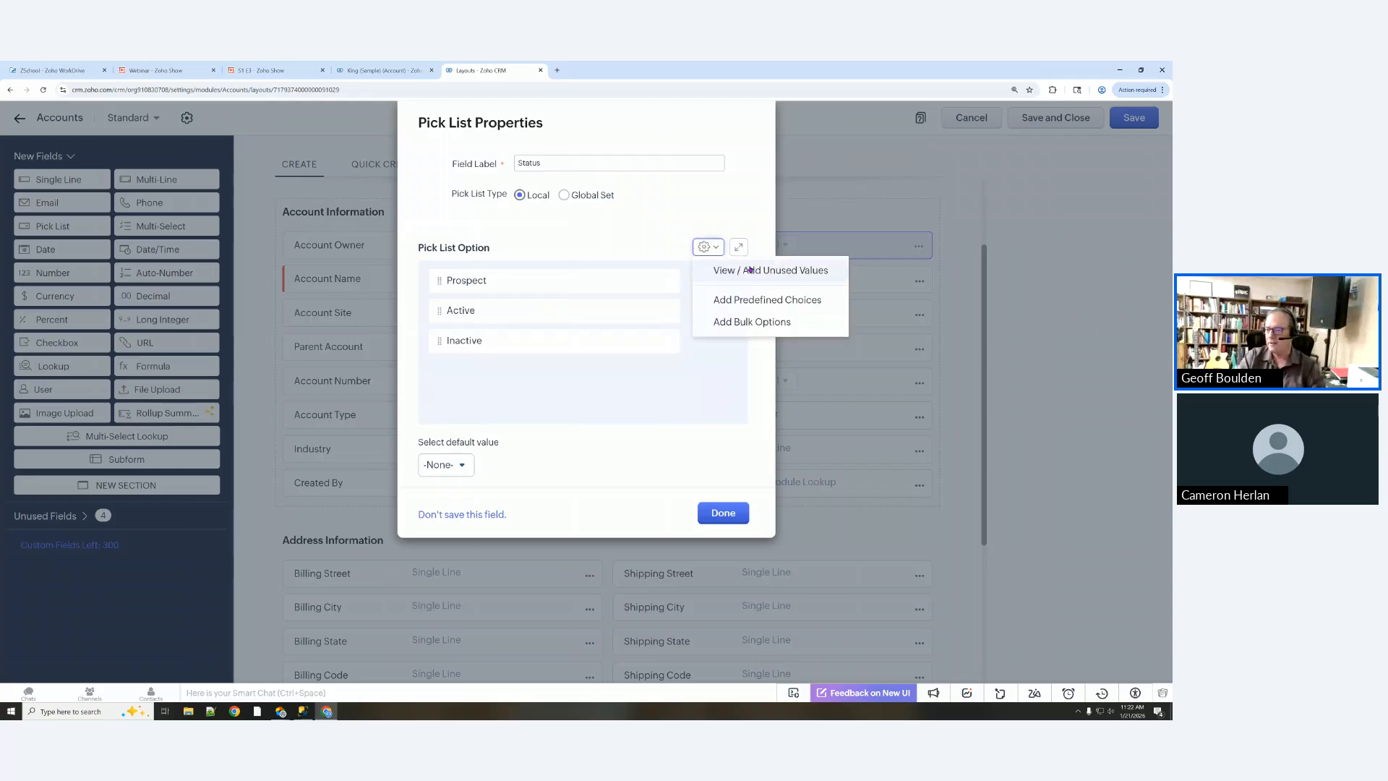
click(758, 324)
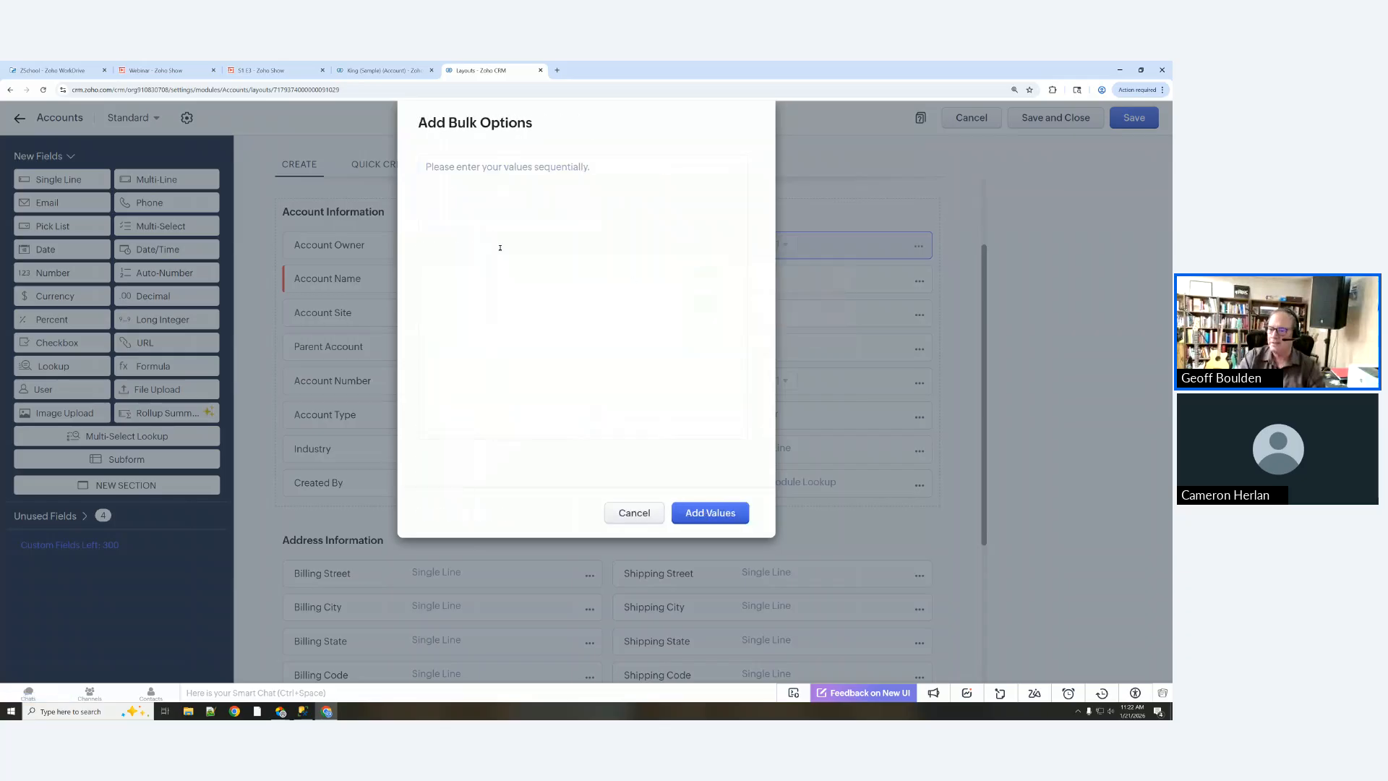
click(433, 180)
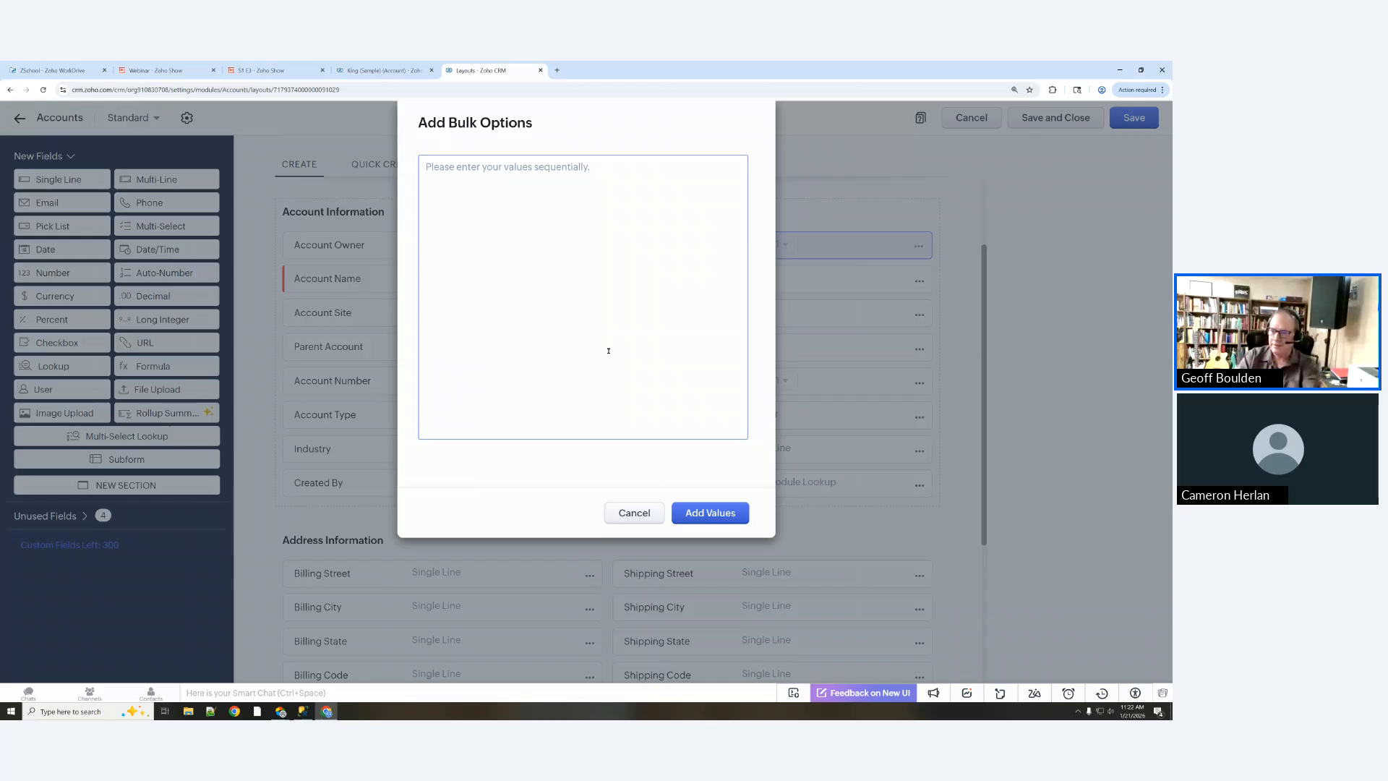
click(635, 514)
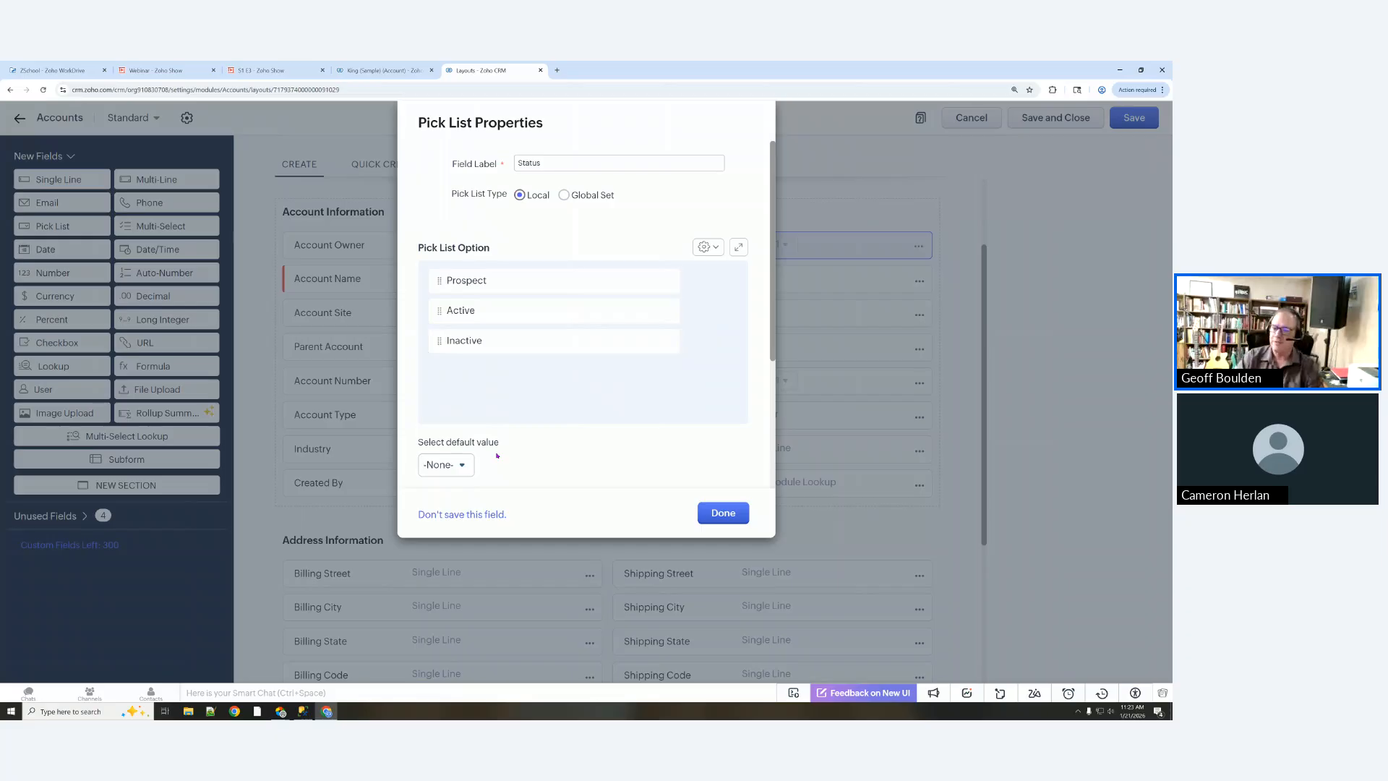
Step: Set Prospect as the Status field's default value
scroll(526, 415, down, 1)
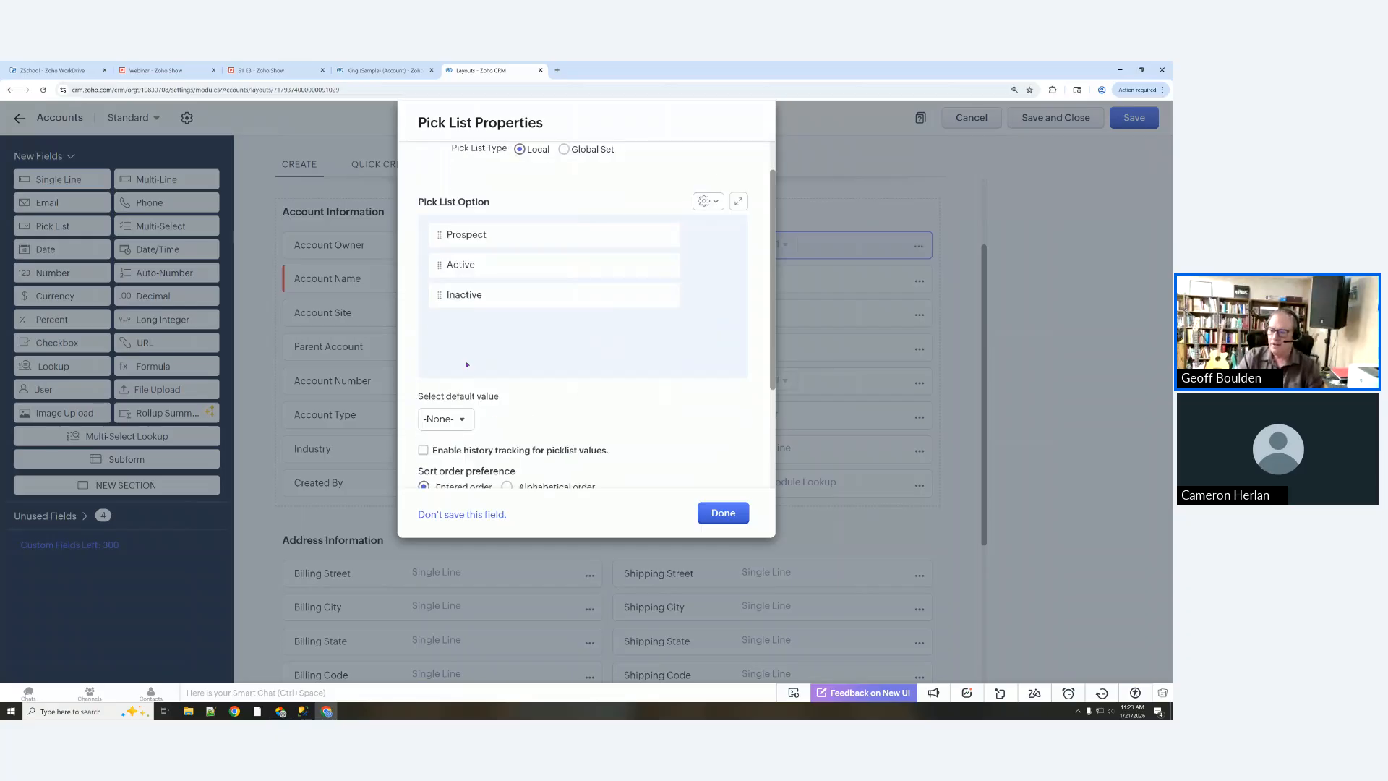
click(461, 419)
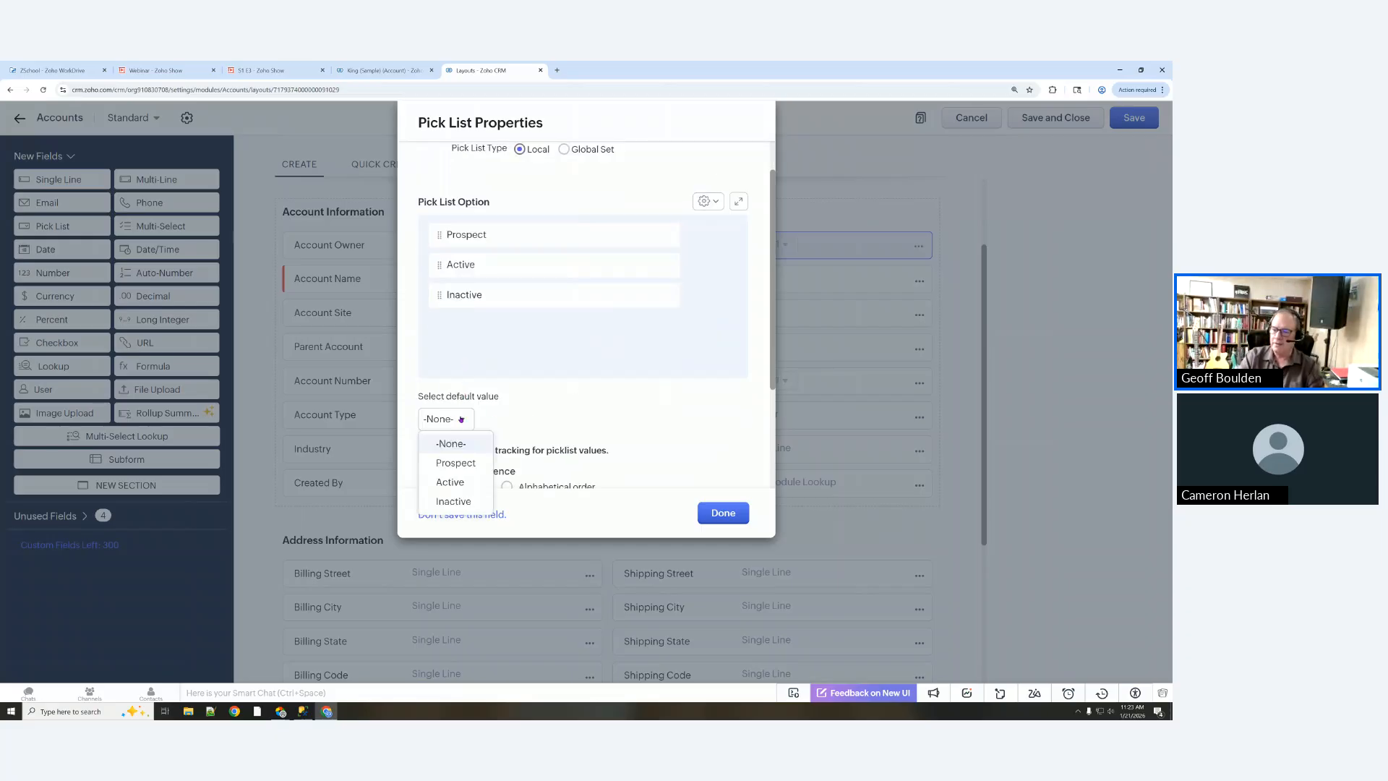
click(463, 465)
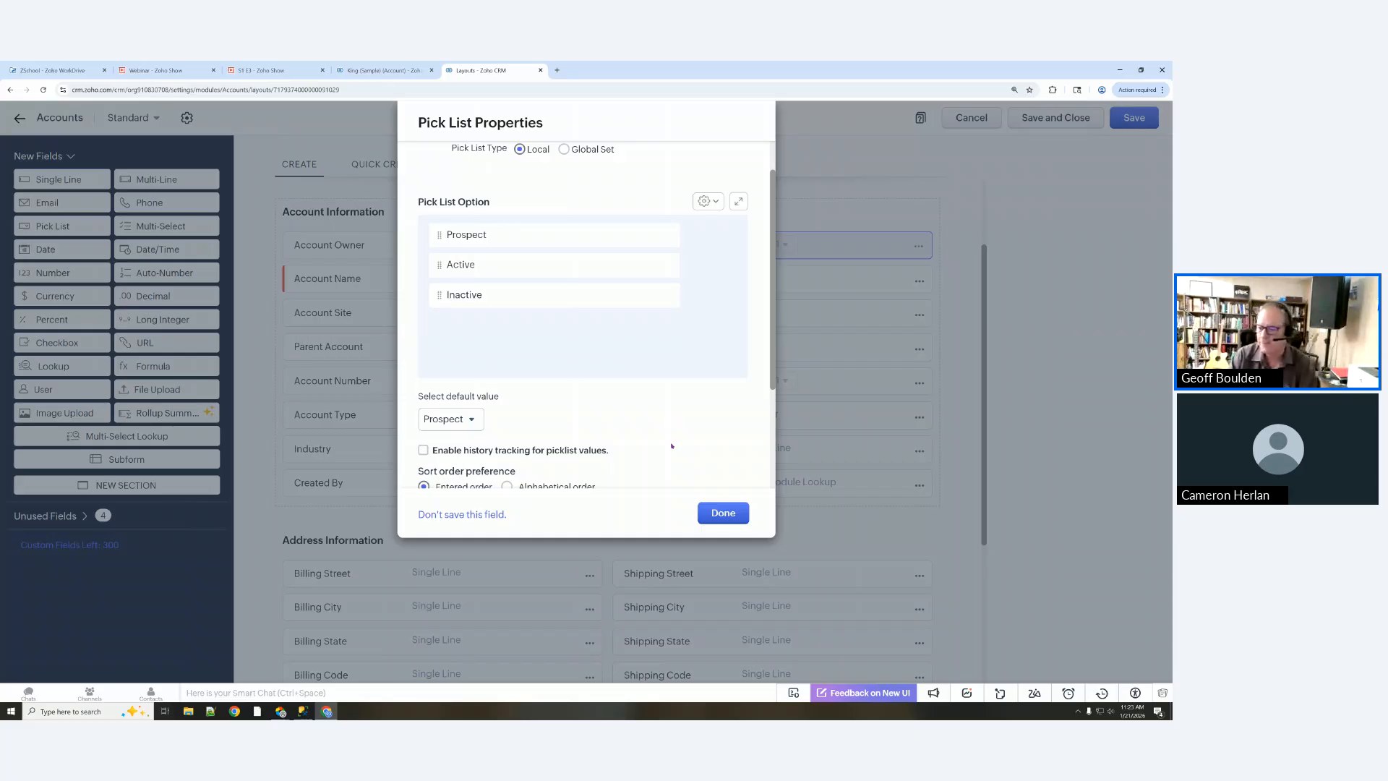
scroll(672, 446, down, 1)
scroll(672, 439, down, 2)
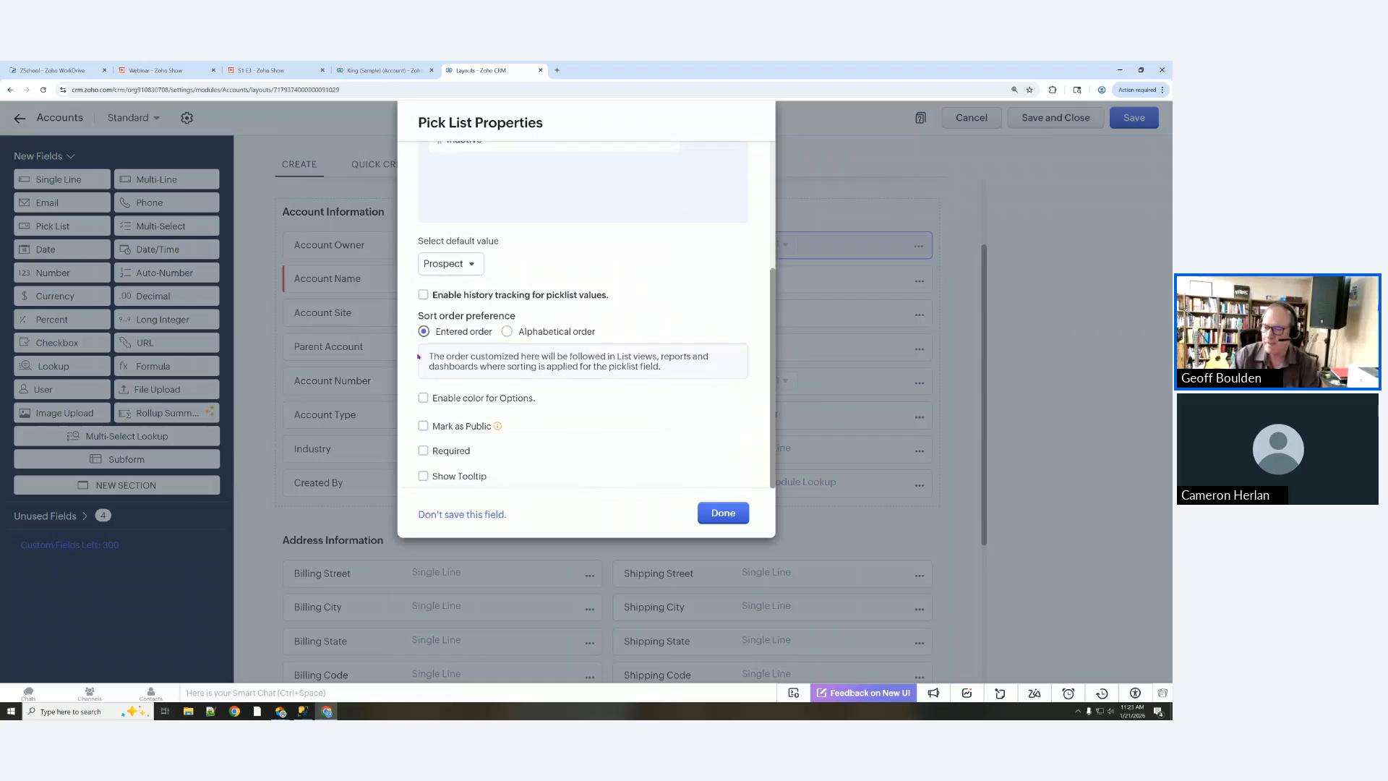
scroll(433, 341, up, 4)
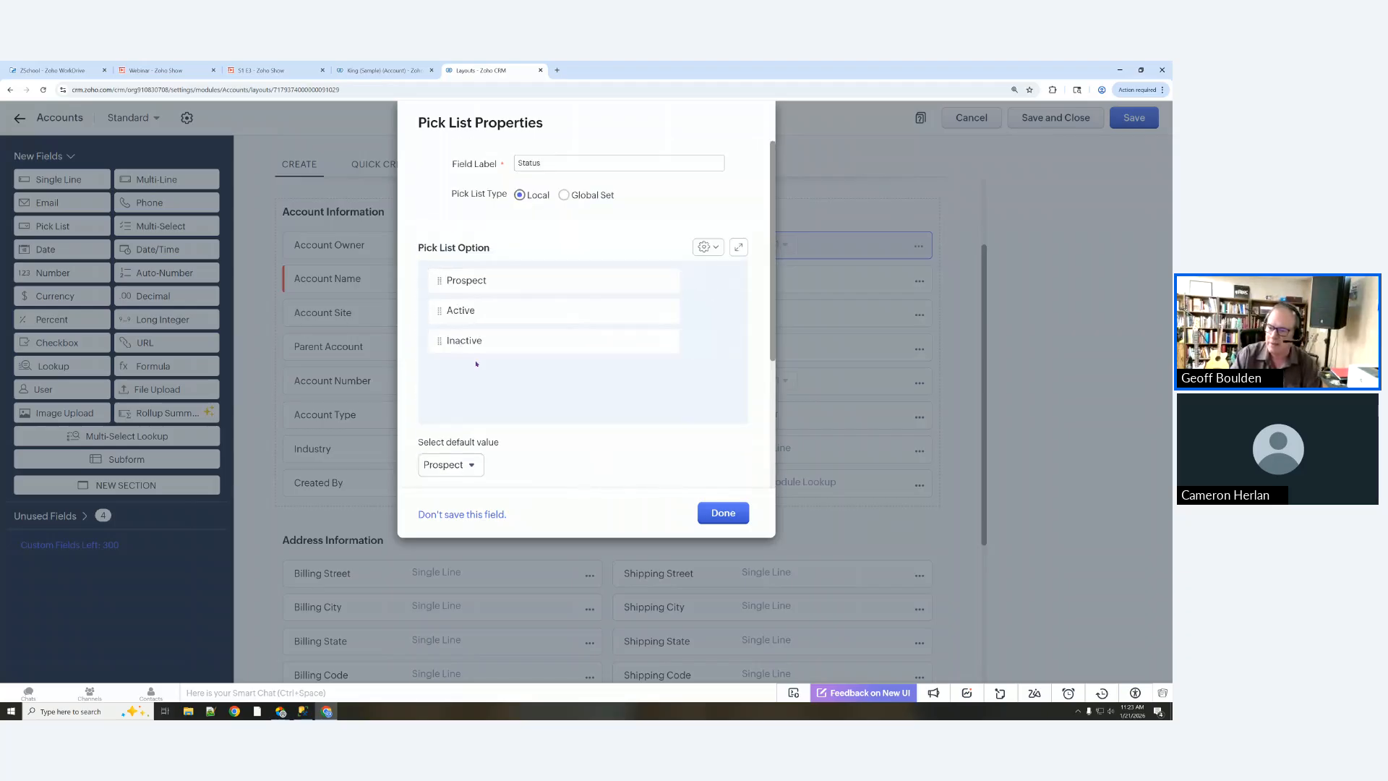
scroll(483, 370, down, 1)
scroll(463, 381, down, 2)
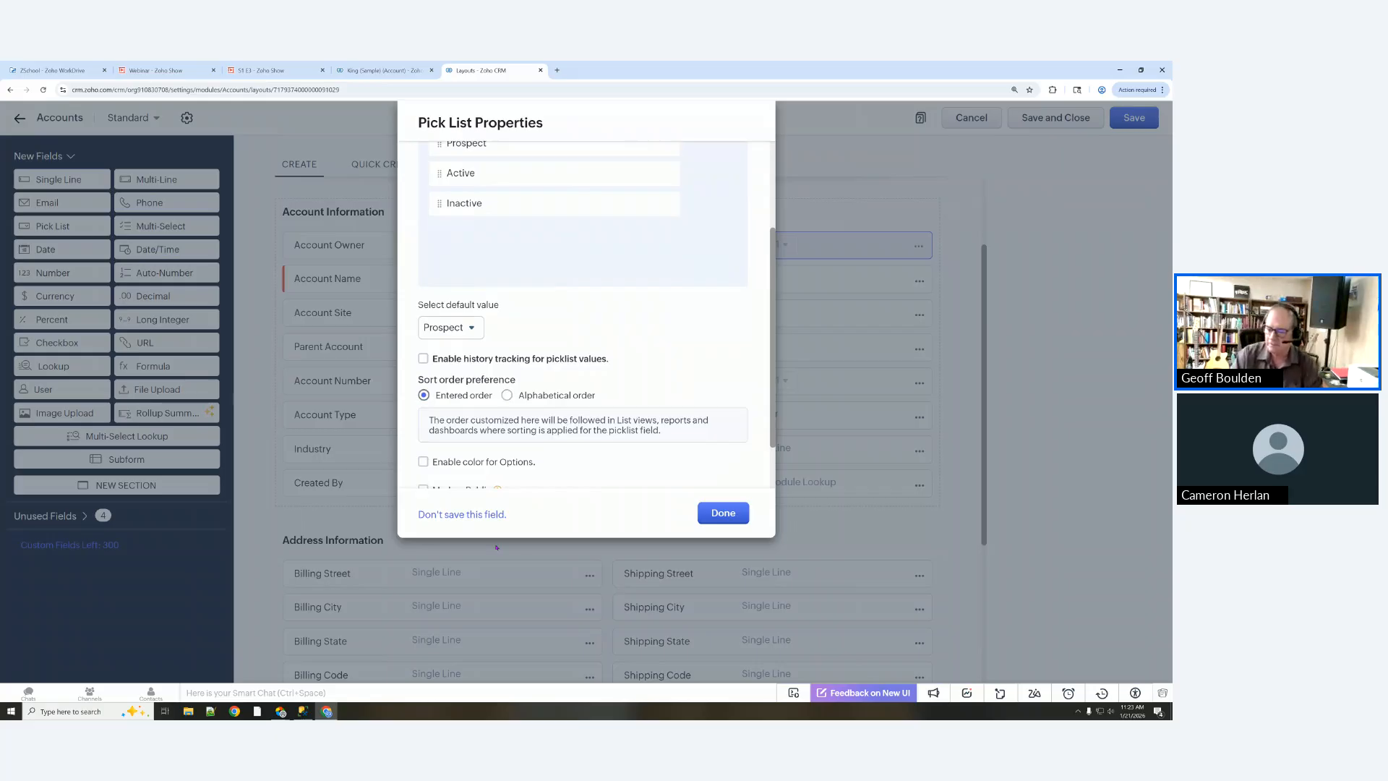
Step: Turn on option colours, making Active green and Inactive red
scroll(468, 463, down, 1)
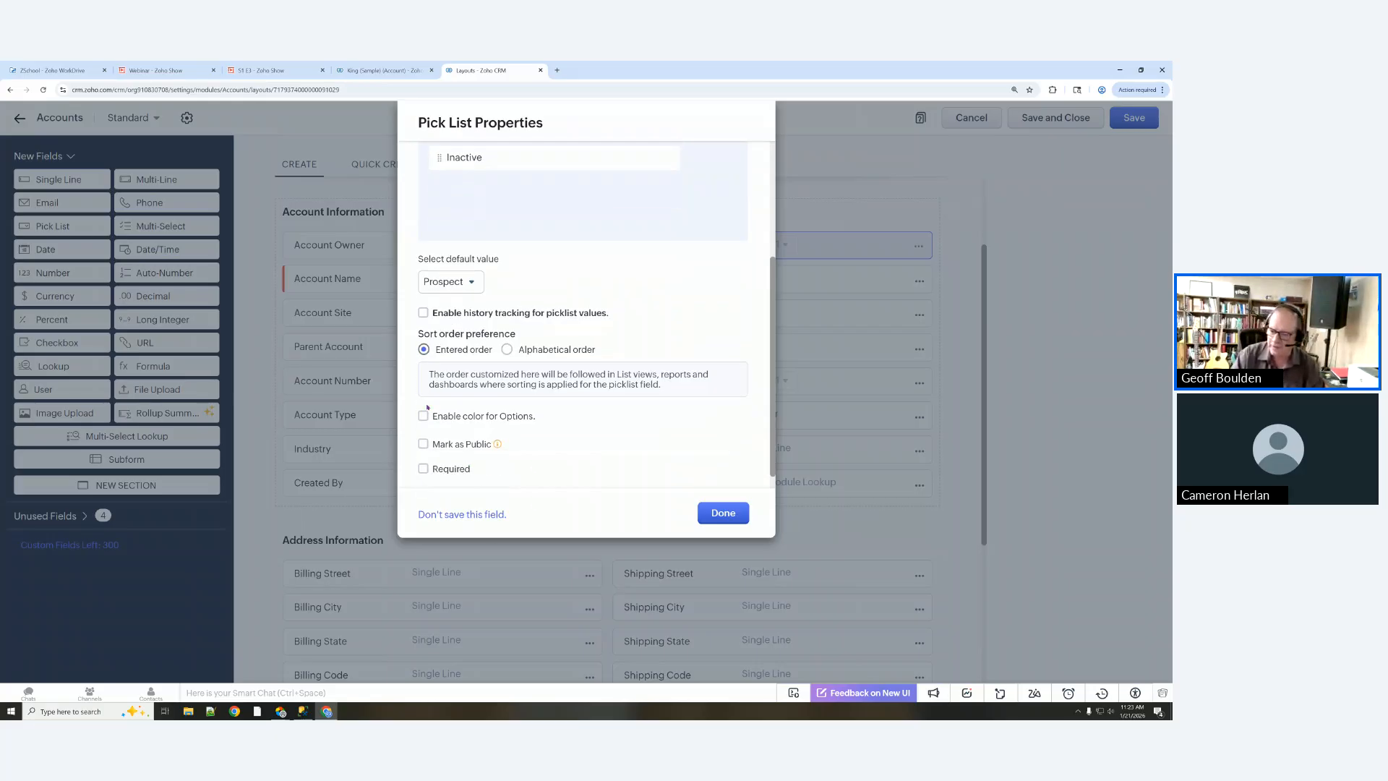
click(424, 416)
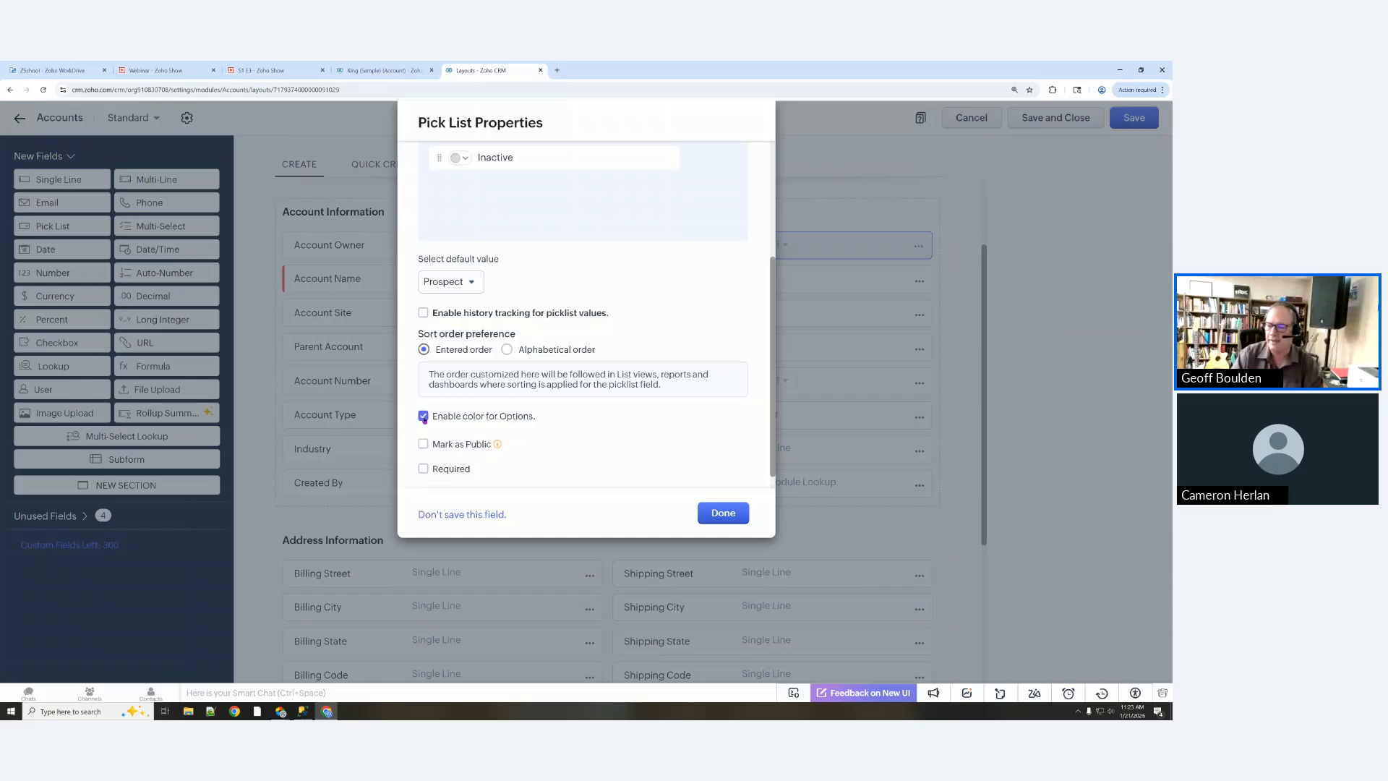
scroll(520, 438, up, 2)
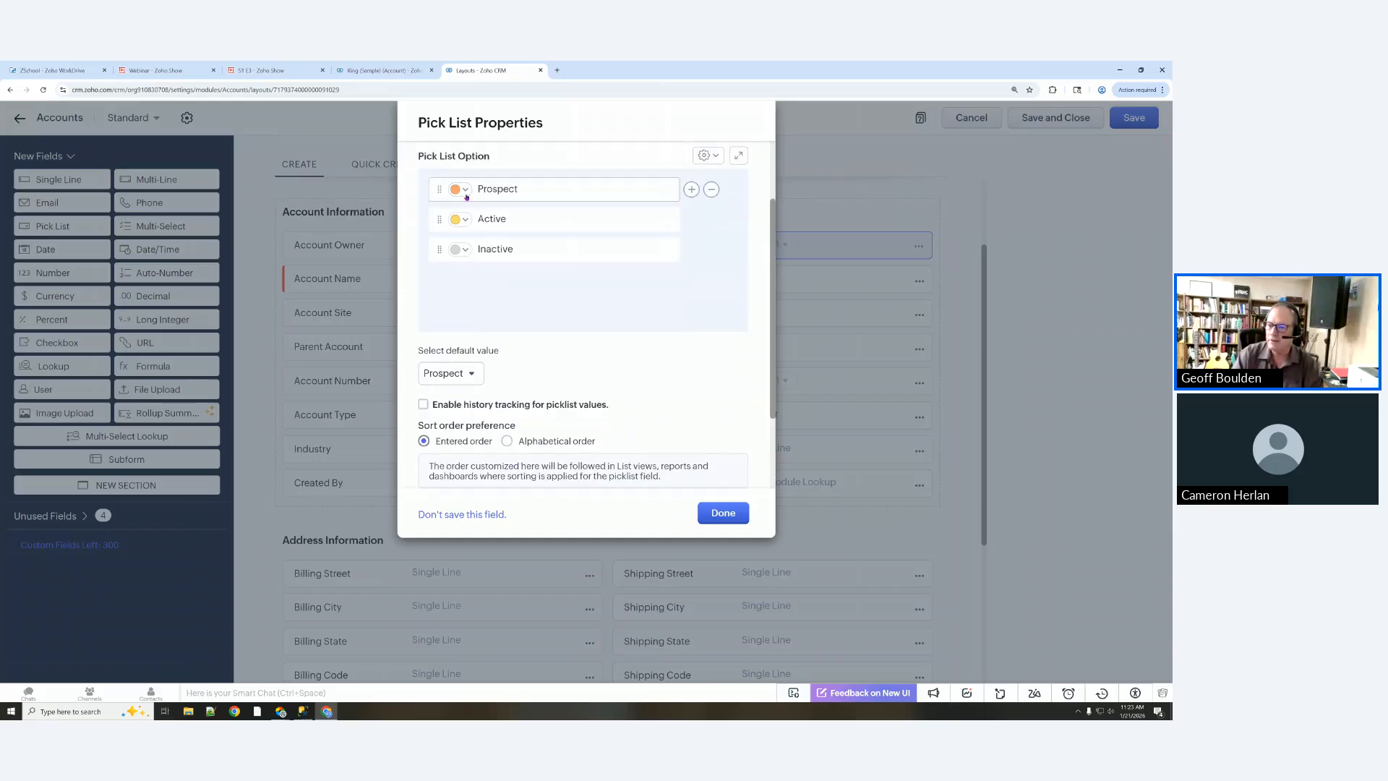
click(466, 218)
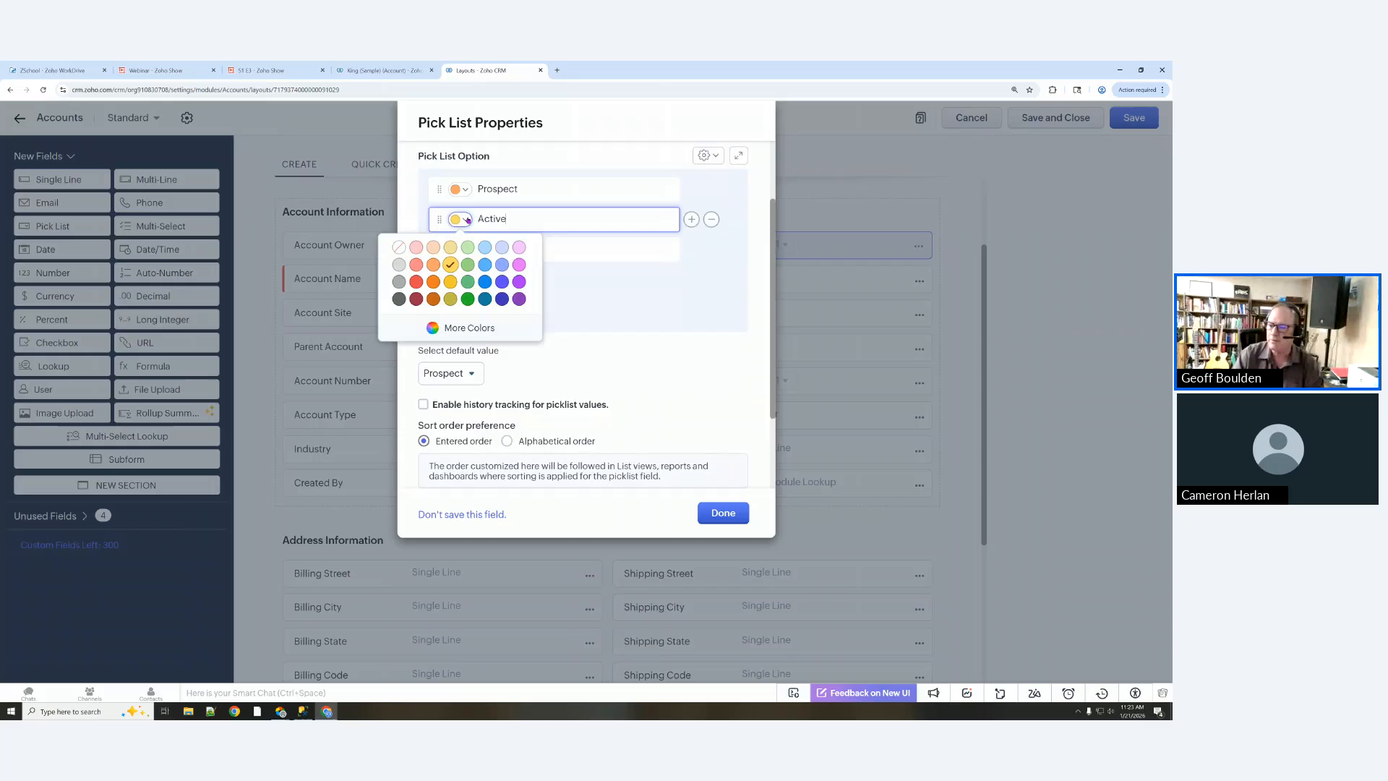
click(467, 298)
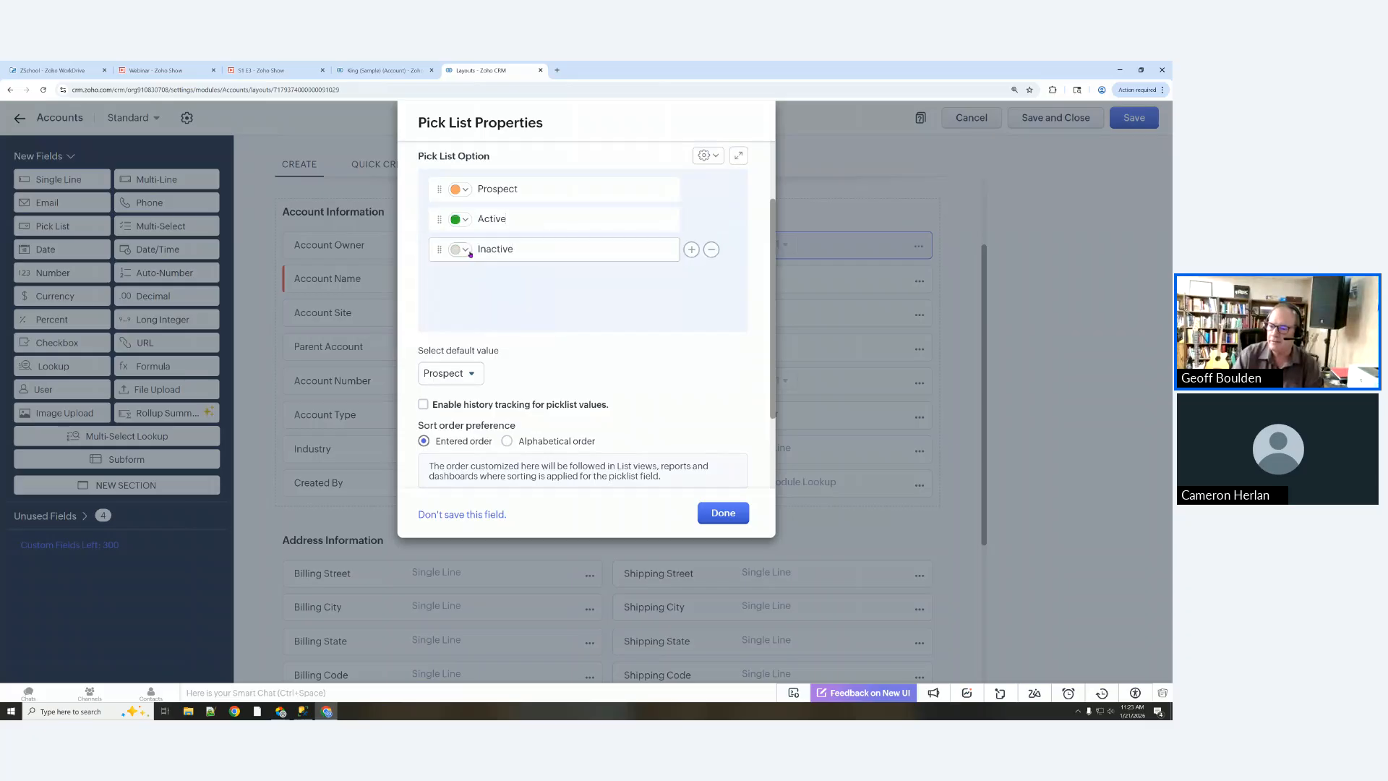
click(460, 250)
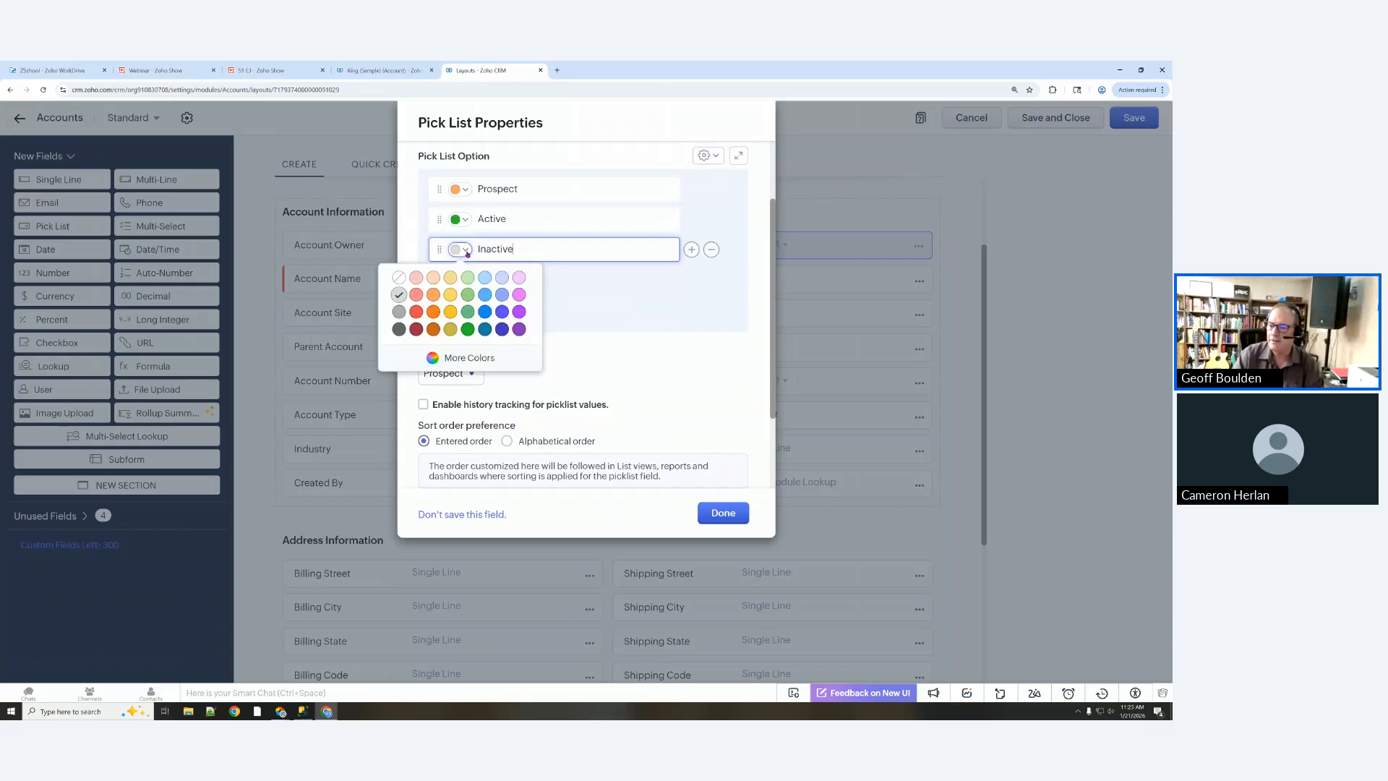
click(418, 313)
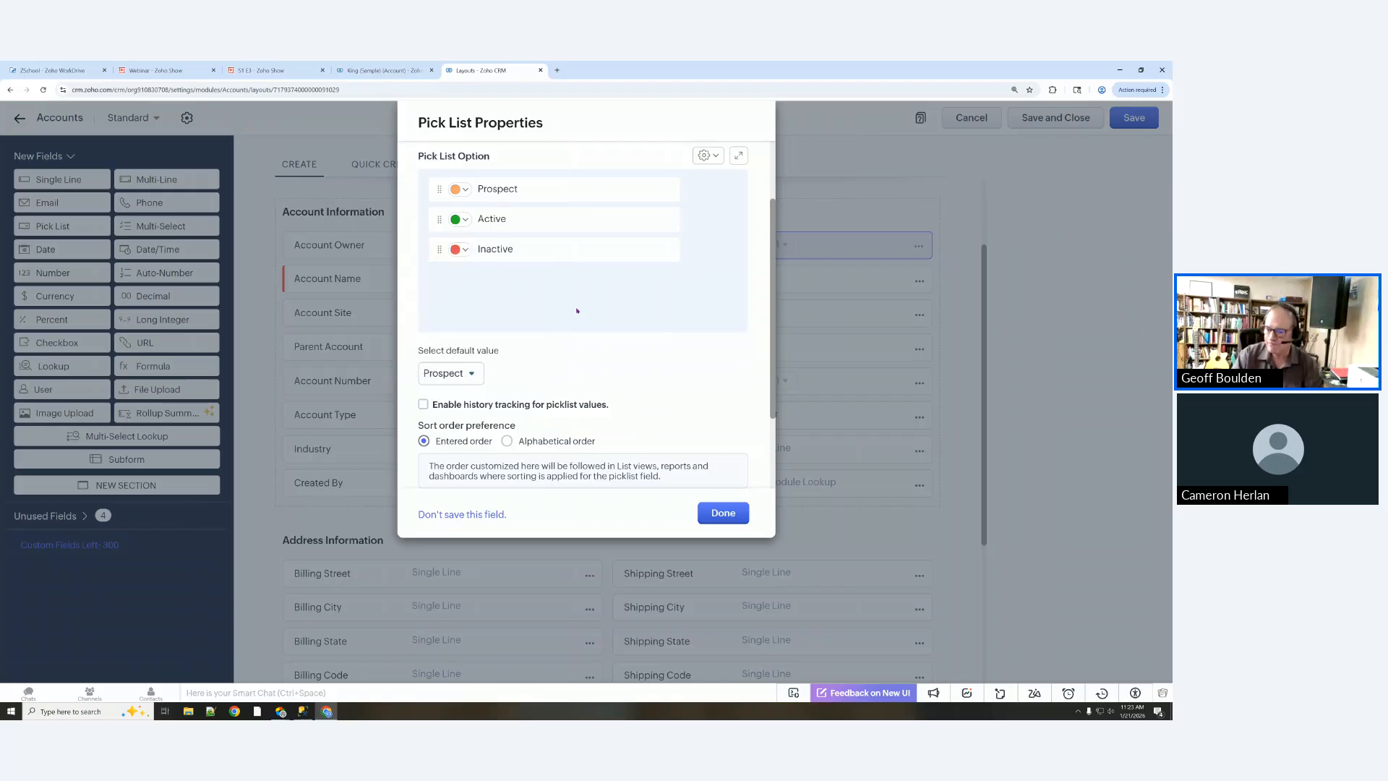
scroll(576, 311, down, 2)
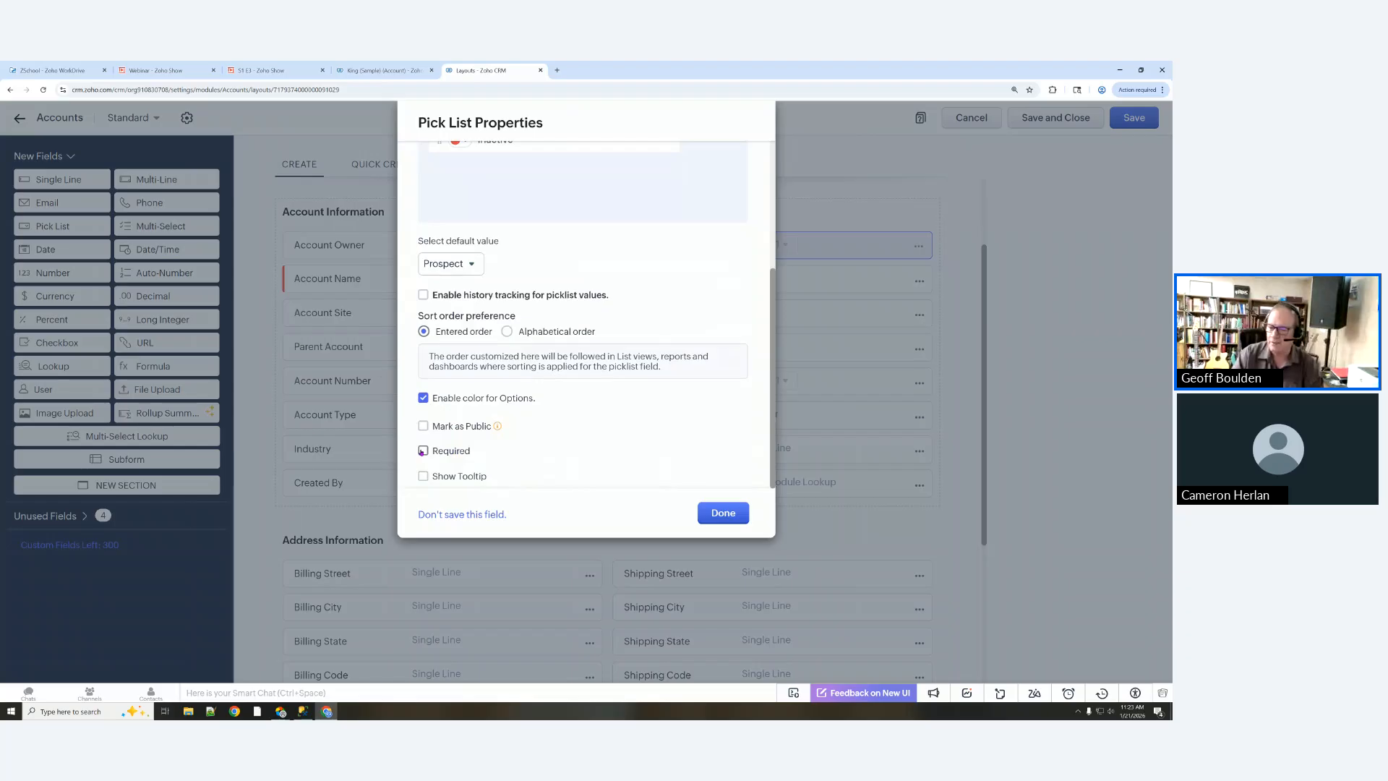
Step: Leave Status not required and add the pick list to the layout with Done
click(422, 451)
click(428, 447)
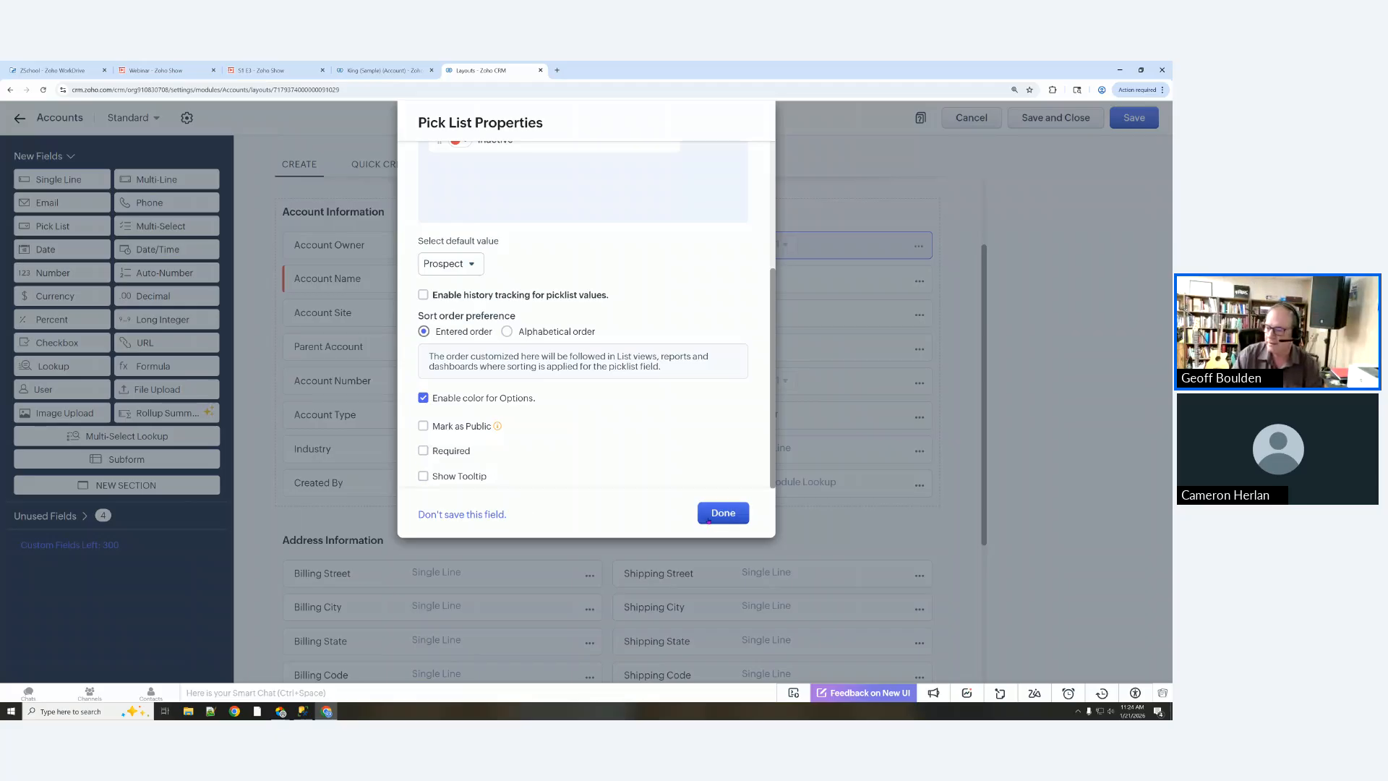
click(714, 515)
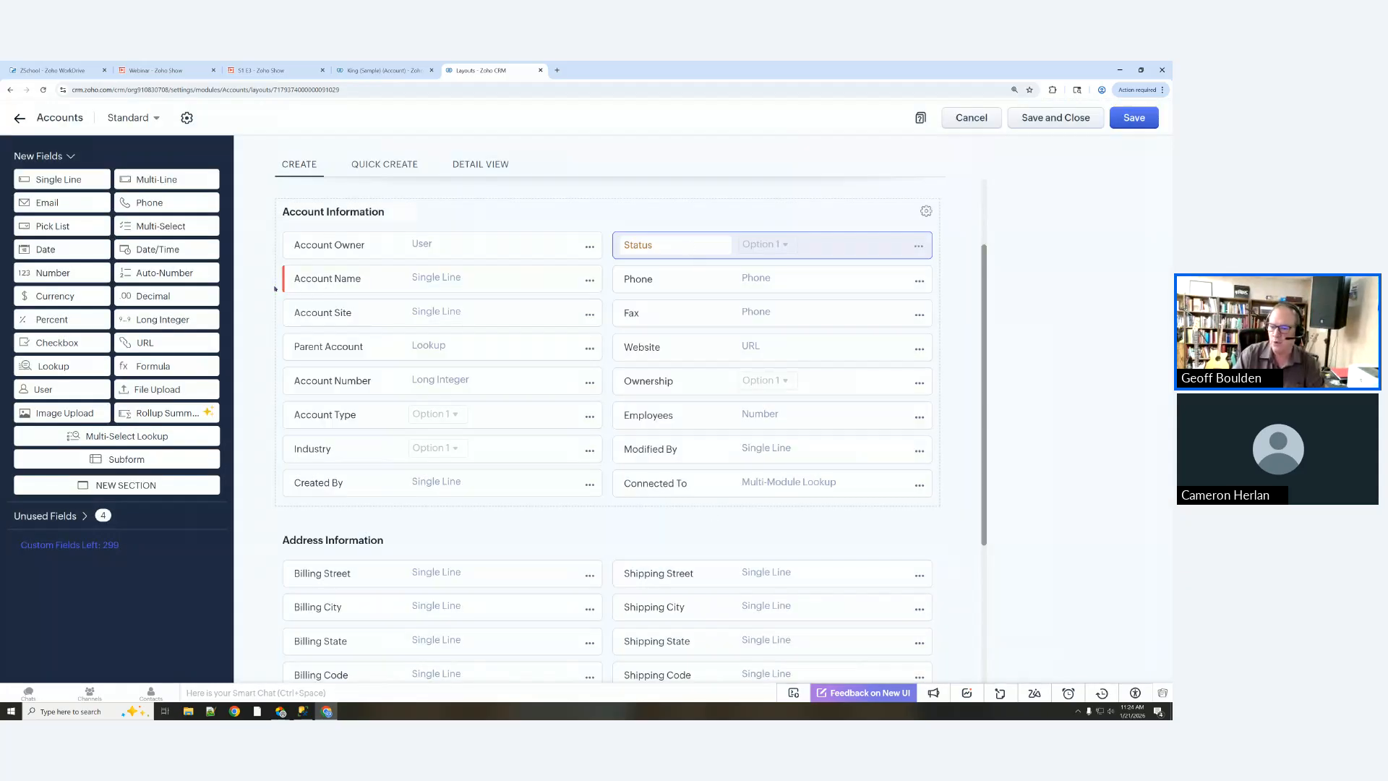
Step: Check the Status field's properties without changes, then save and close the Standard Accounts layout
click(917, 247)
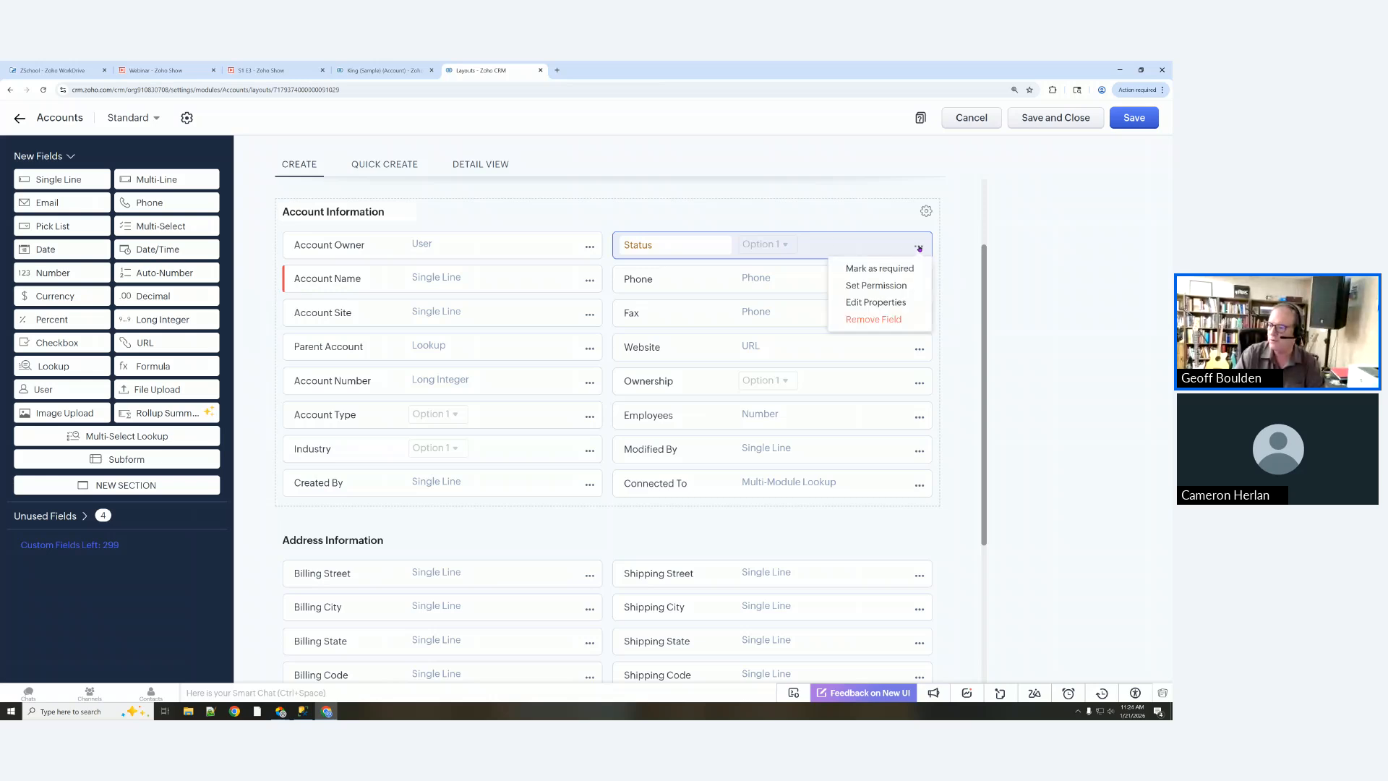
click(876, 303)
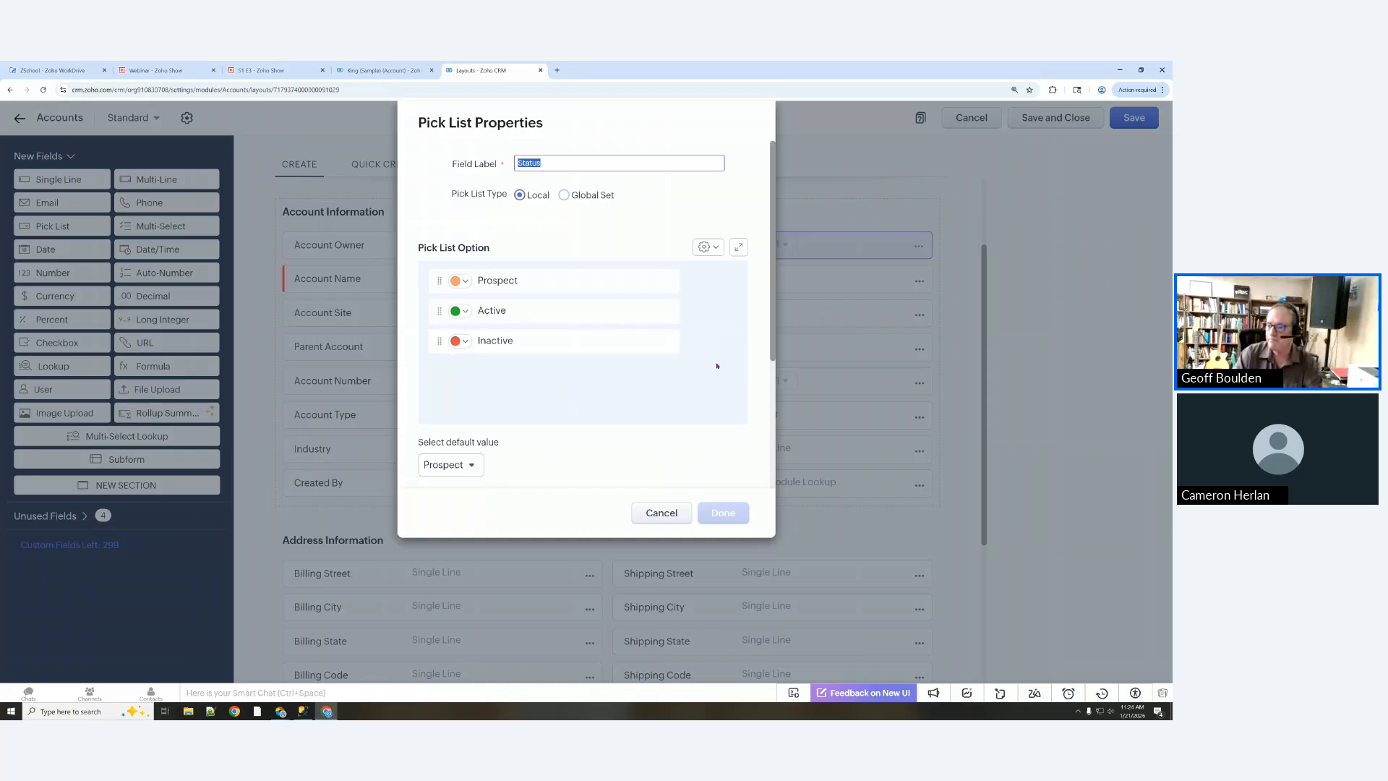
click(662, 513)
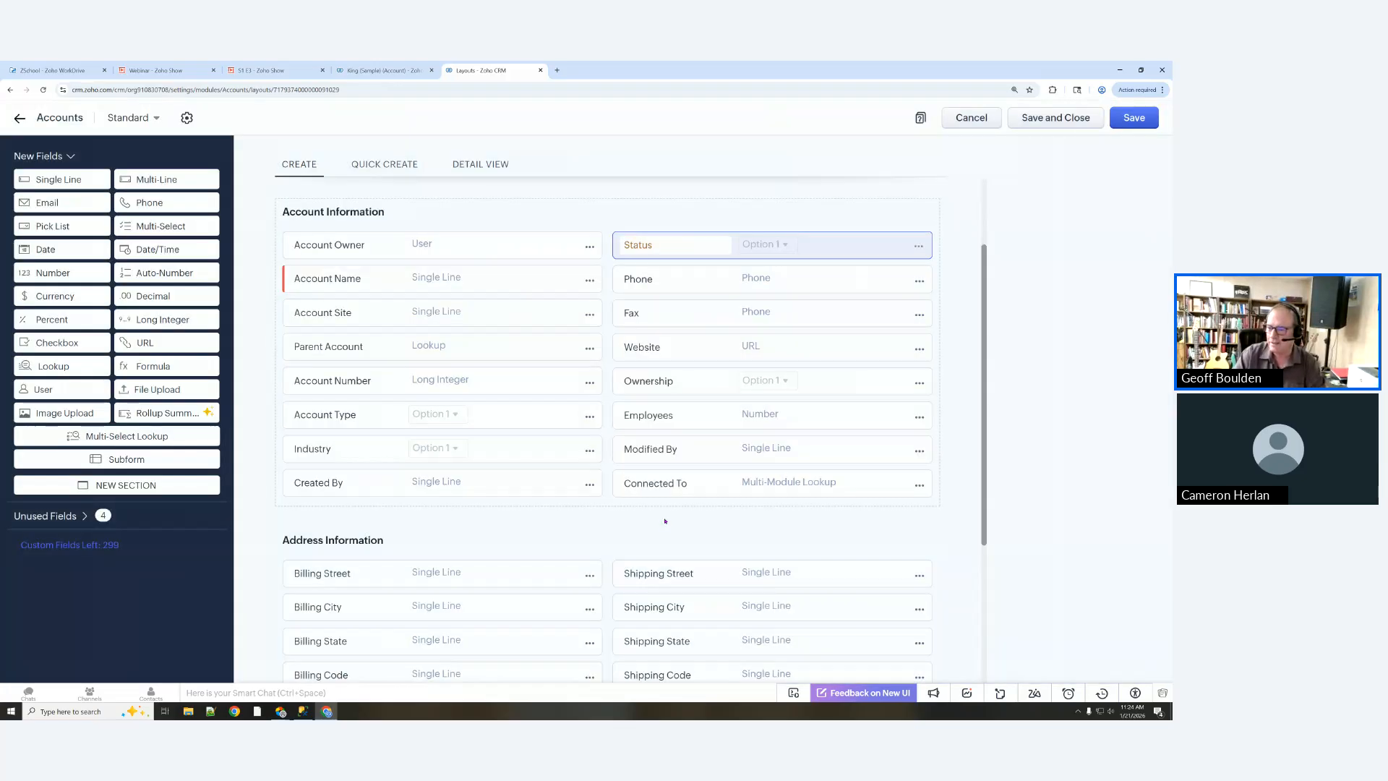
drag(623, 245, 655, 245)
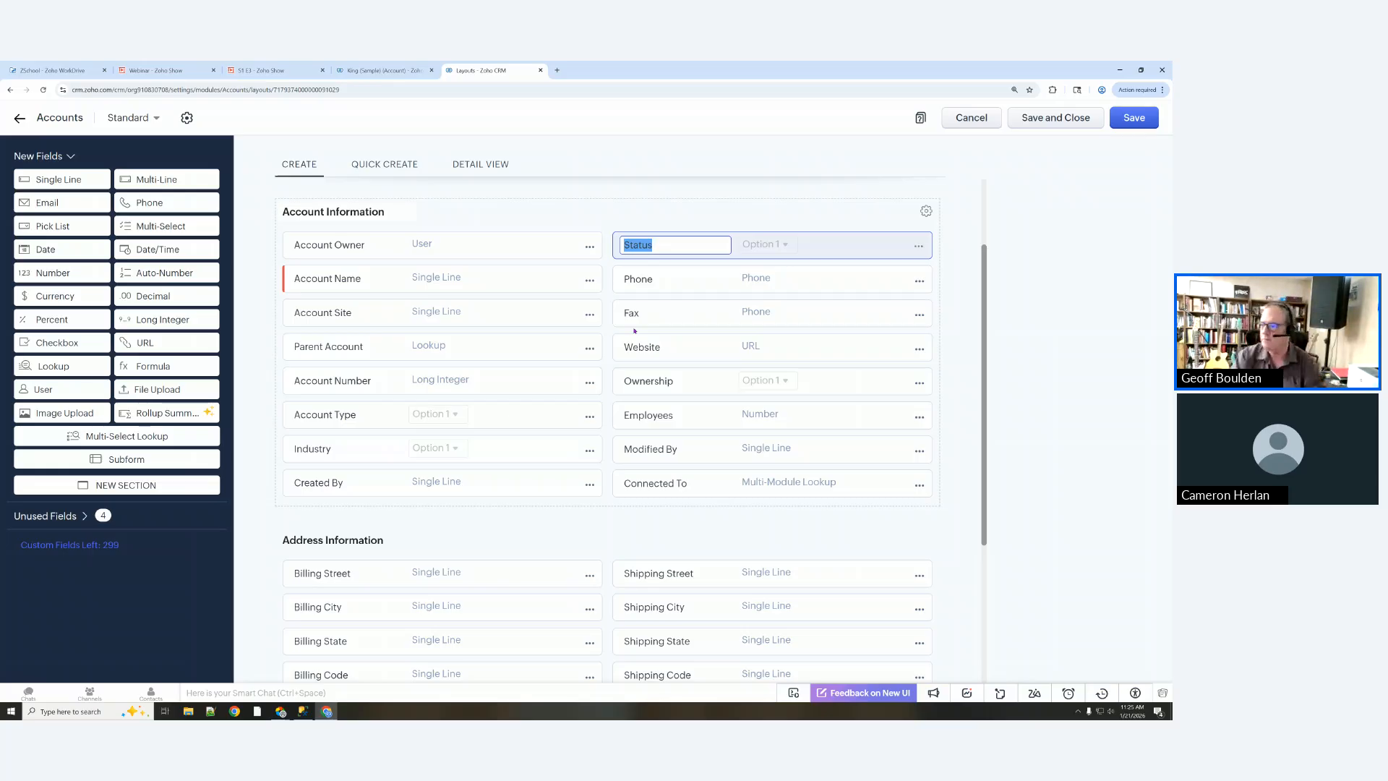
click(1054, 121)
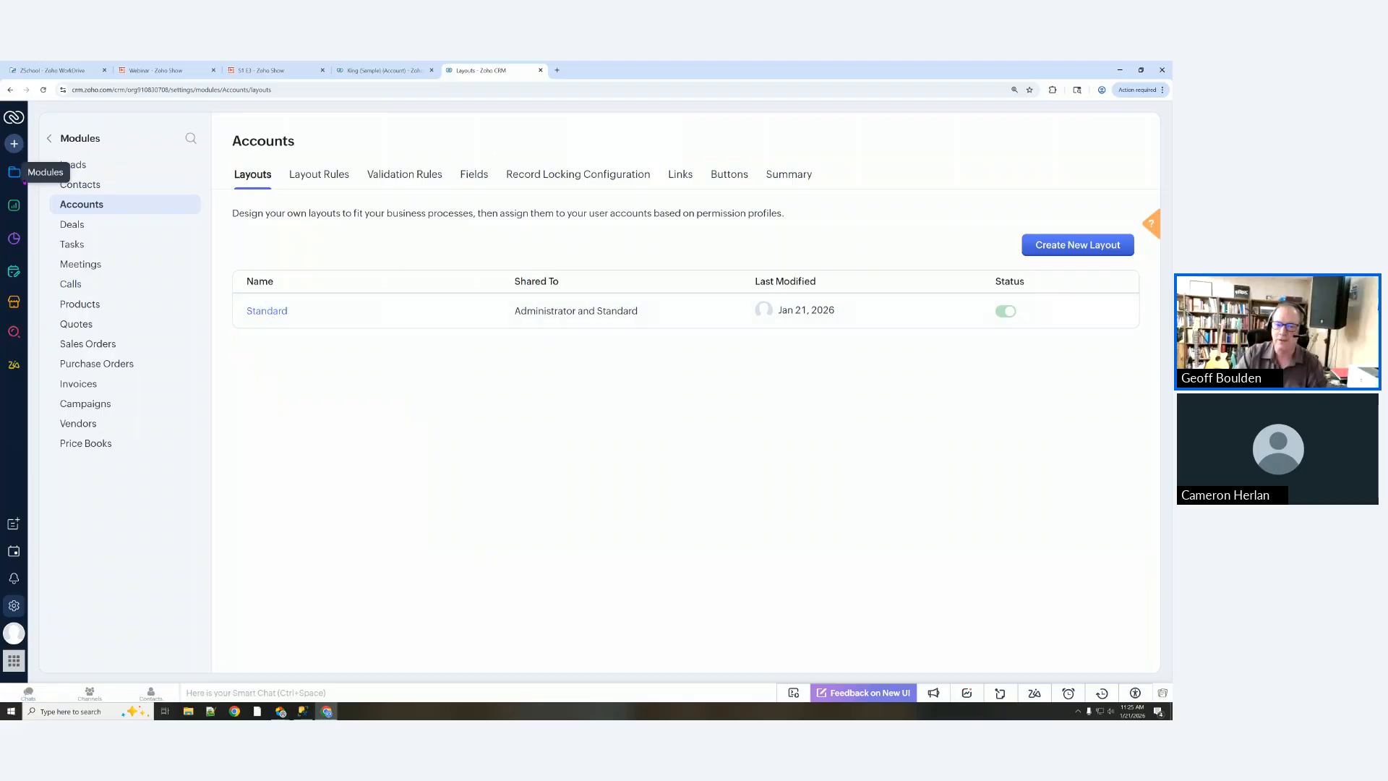
Step: Change the King (Sample) account's Status to Prospect, then go to the Setup page
click(14, 172)
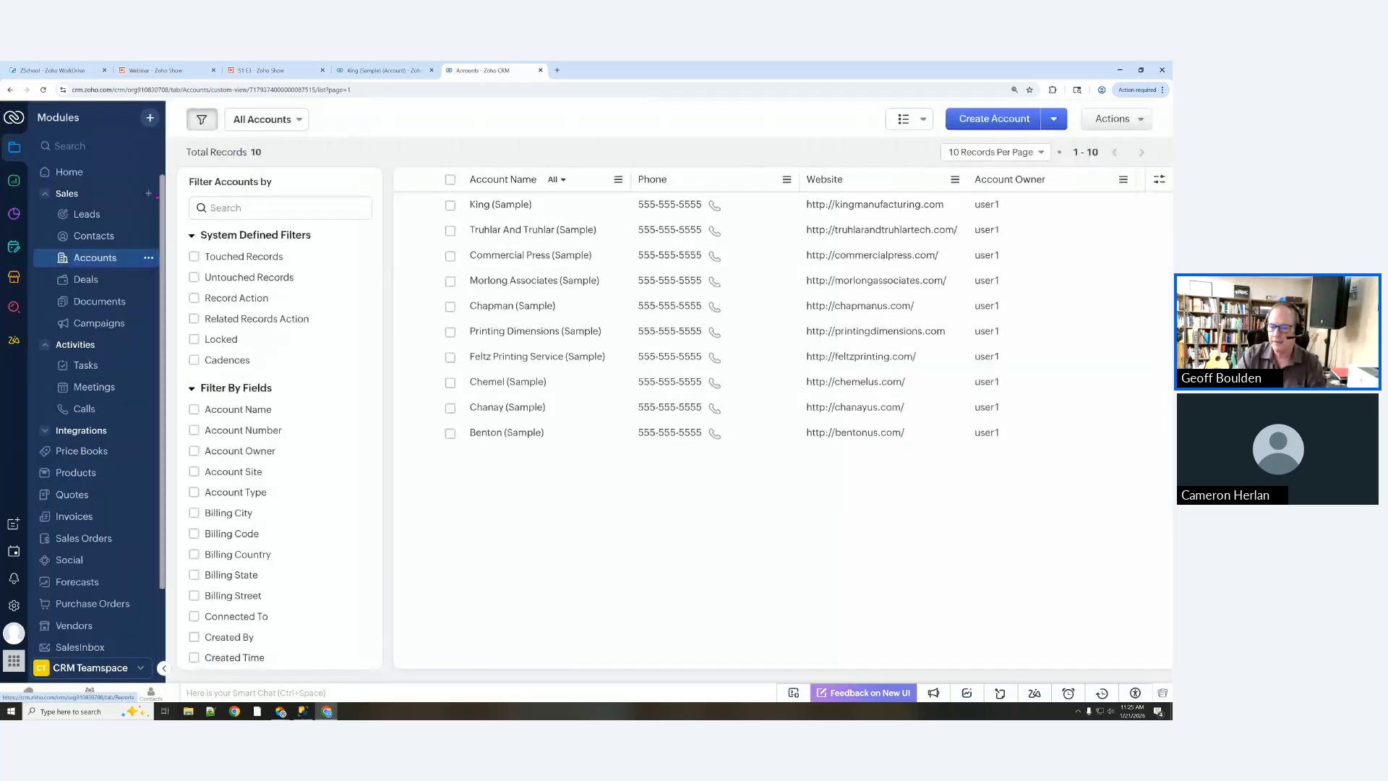
click(503, 206)
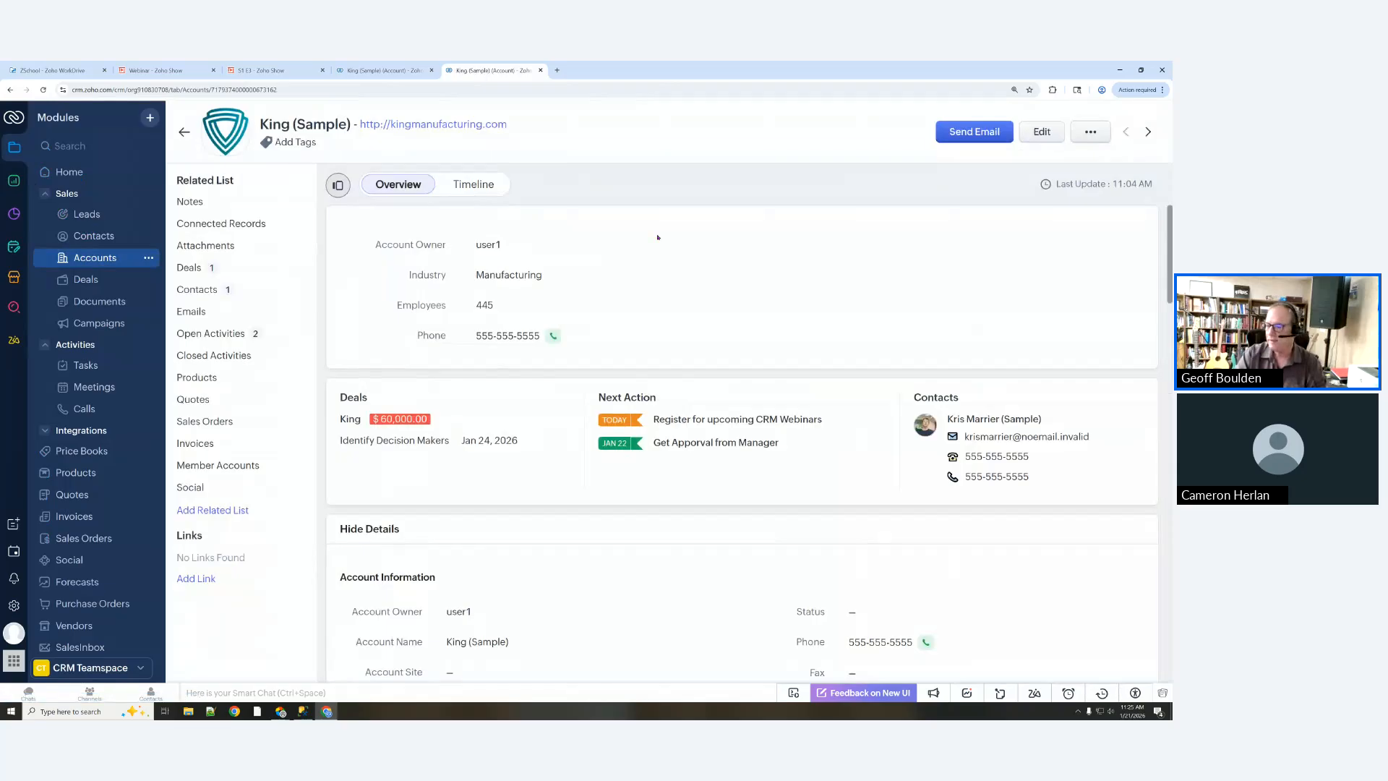
scroll(731, 276, down, 2)
scroll(731, 276, down, 1)
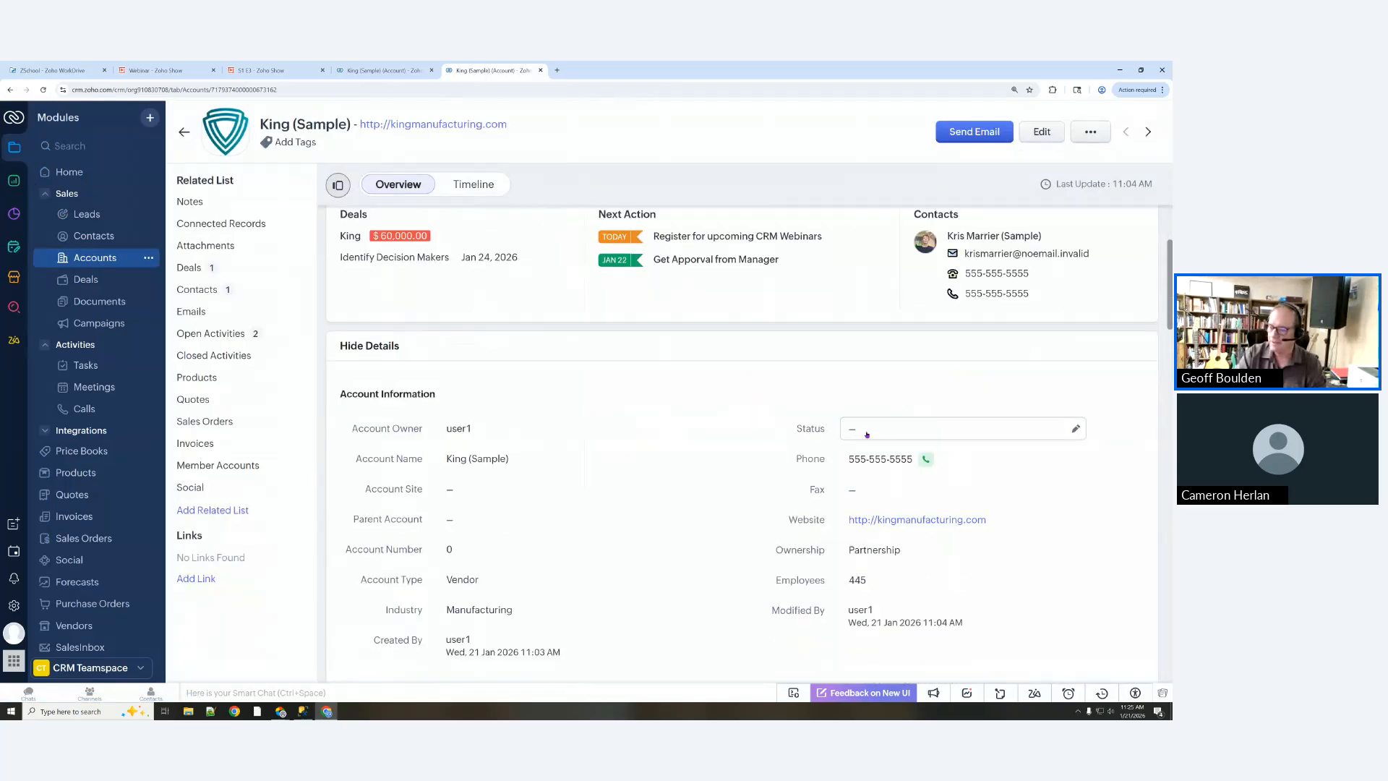
scroll(867, 429, down, 3)
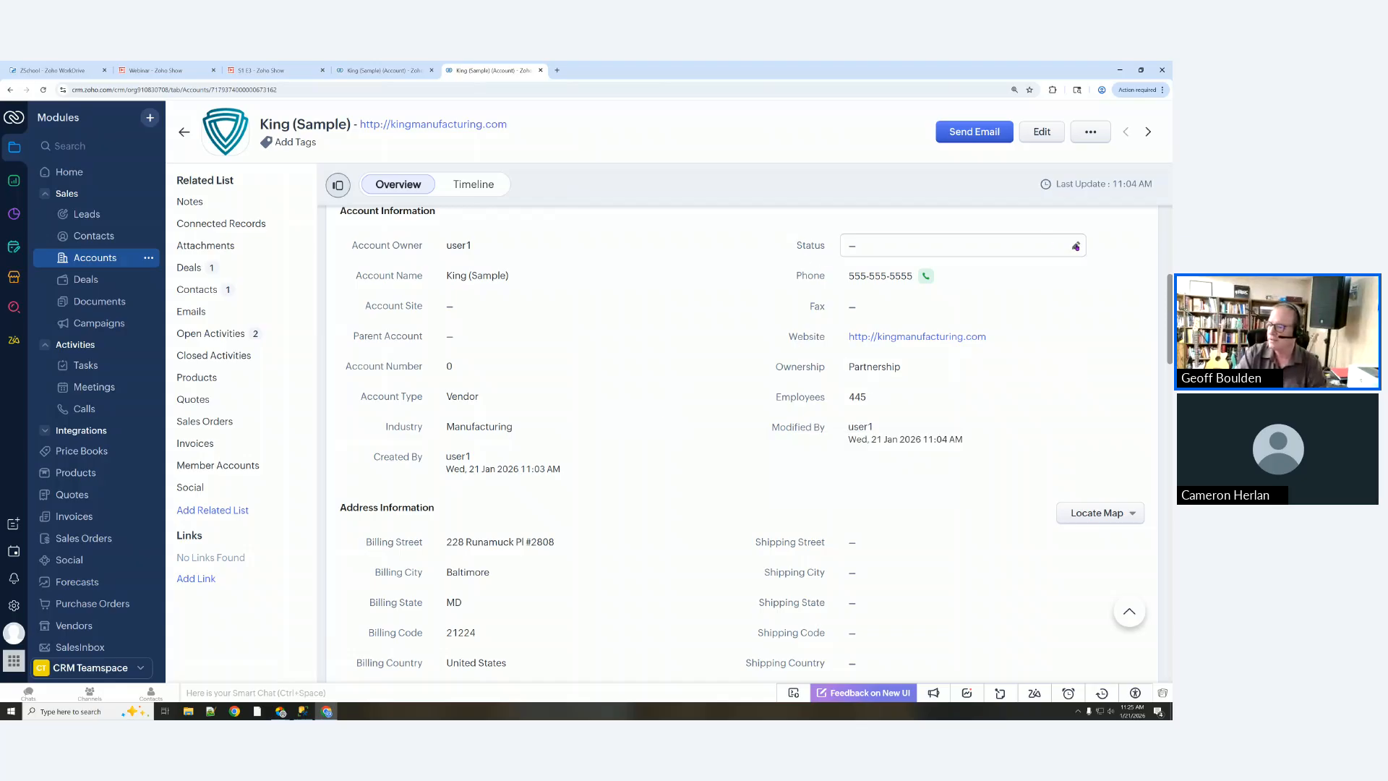
click(1075, 247)
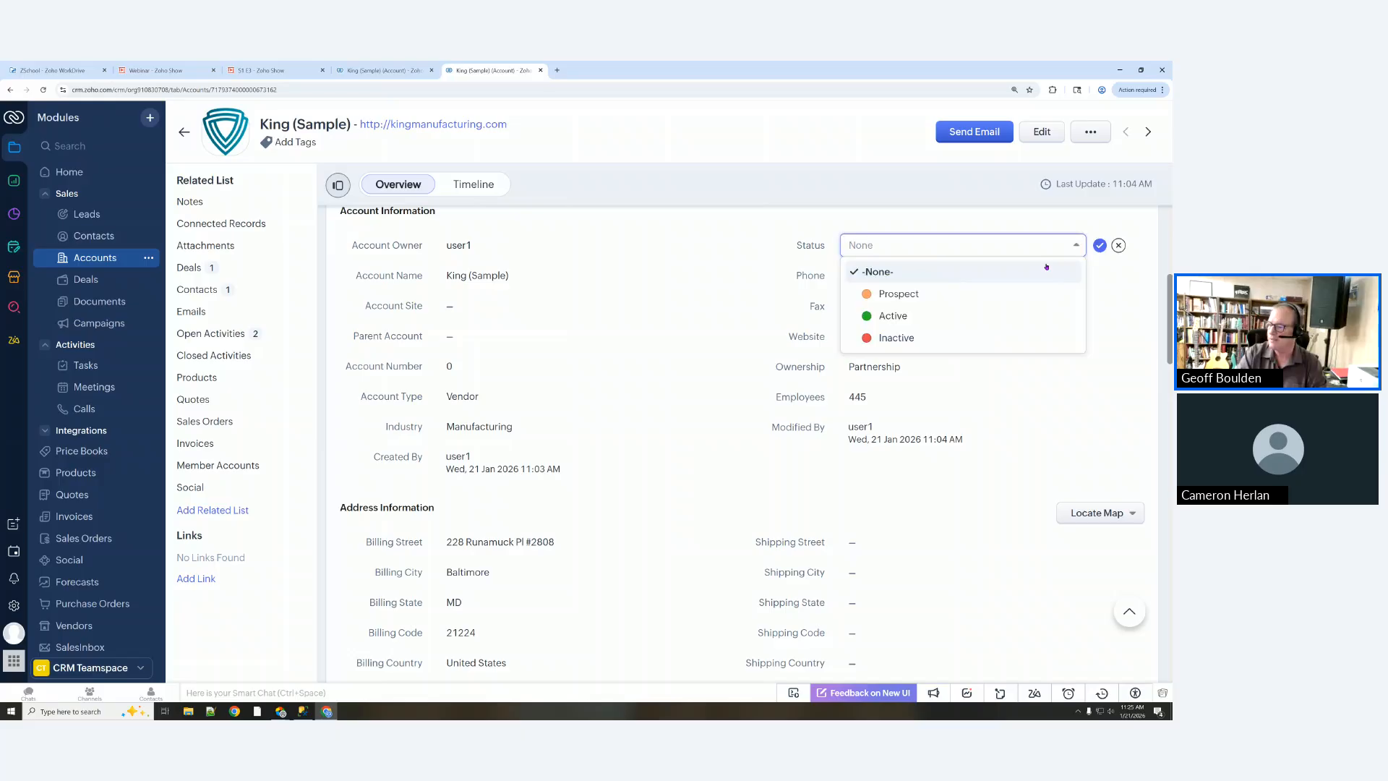
click(899, 293)
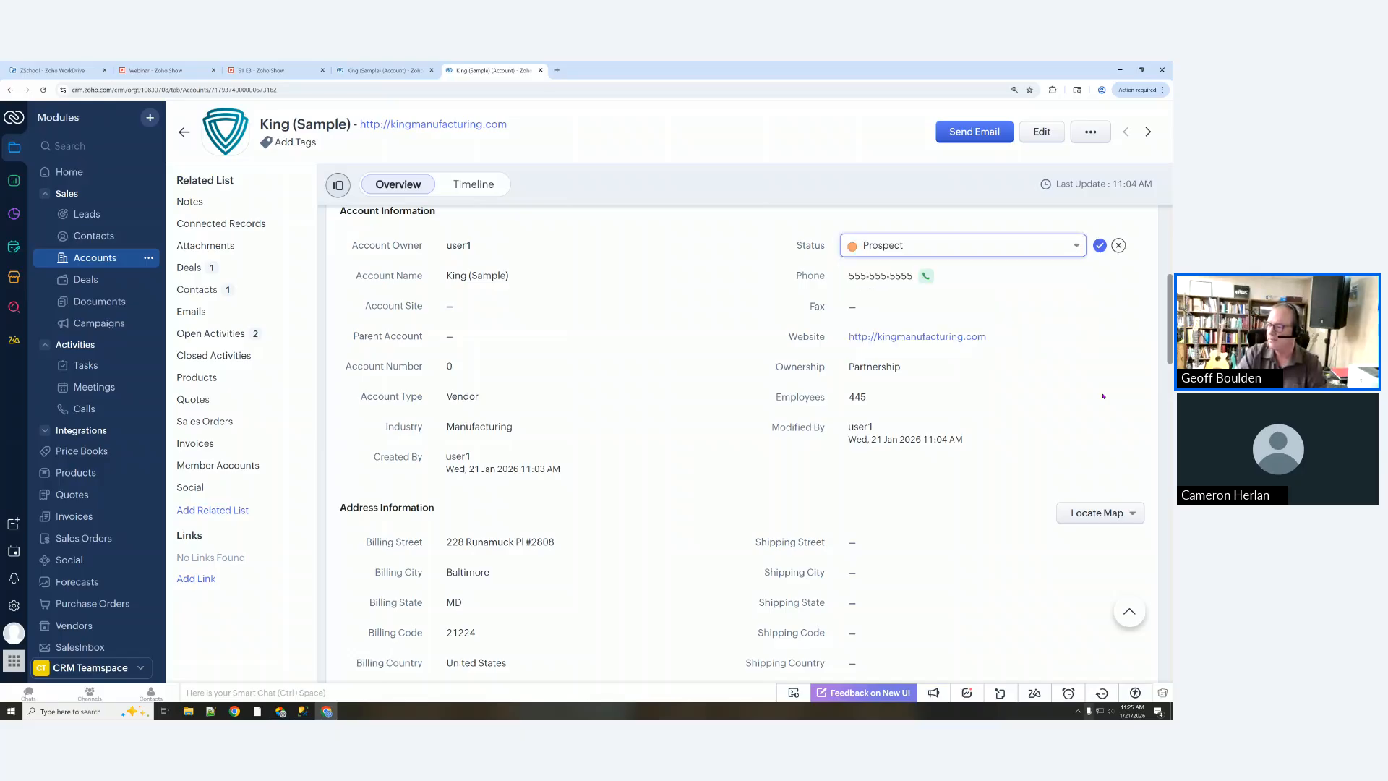
click(1098, 247)
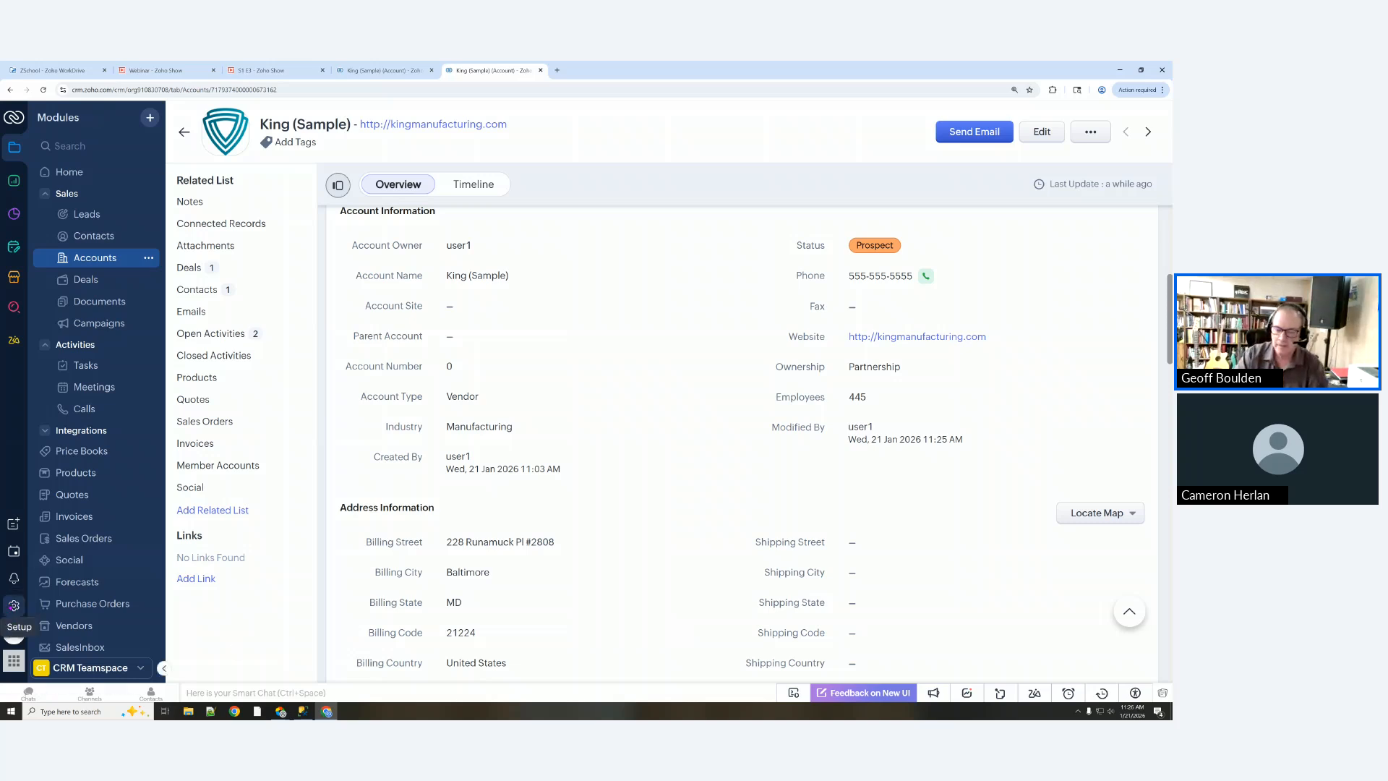
click(13, 605)
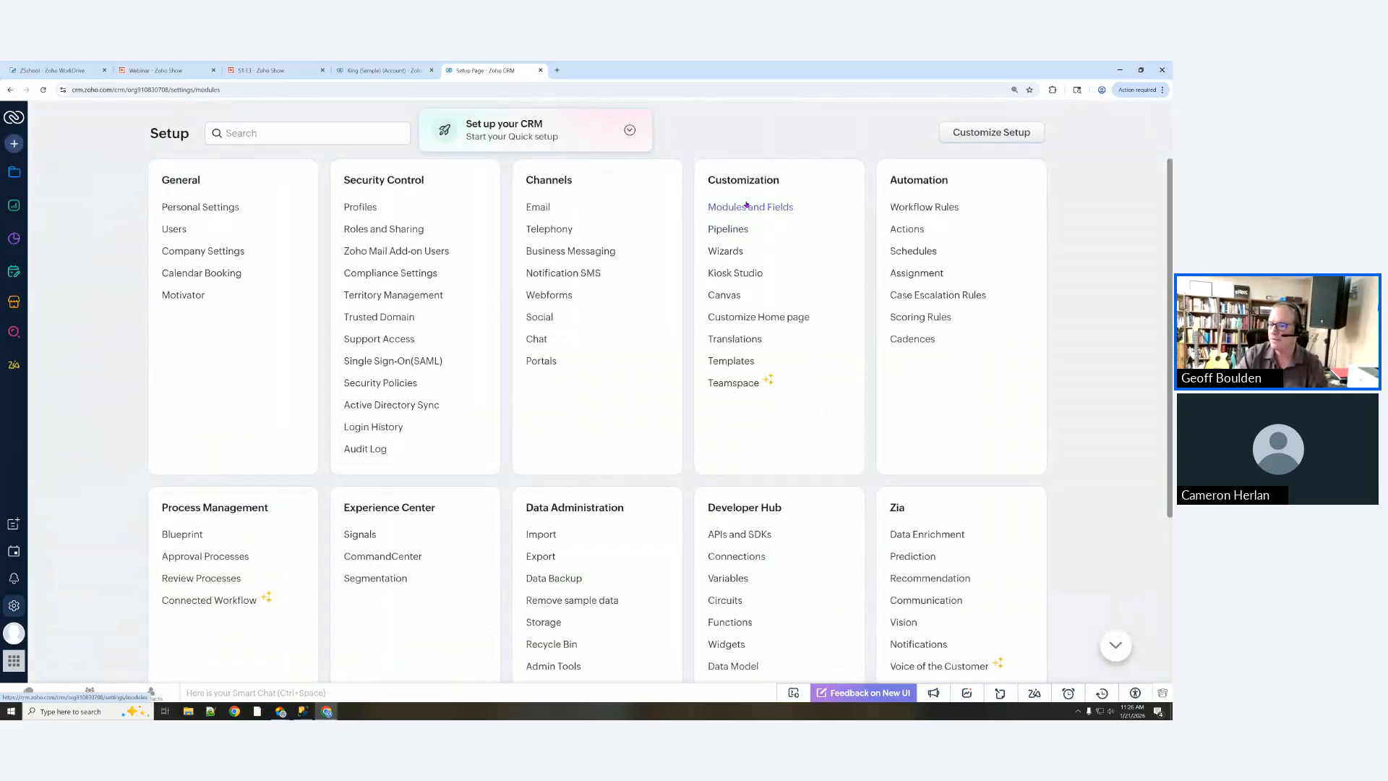
Step: Open the Standard Leads layout from Modules and Fields for editing
click(747, 207)
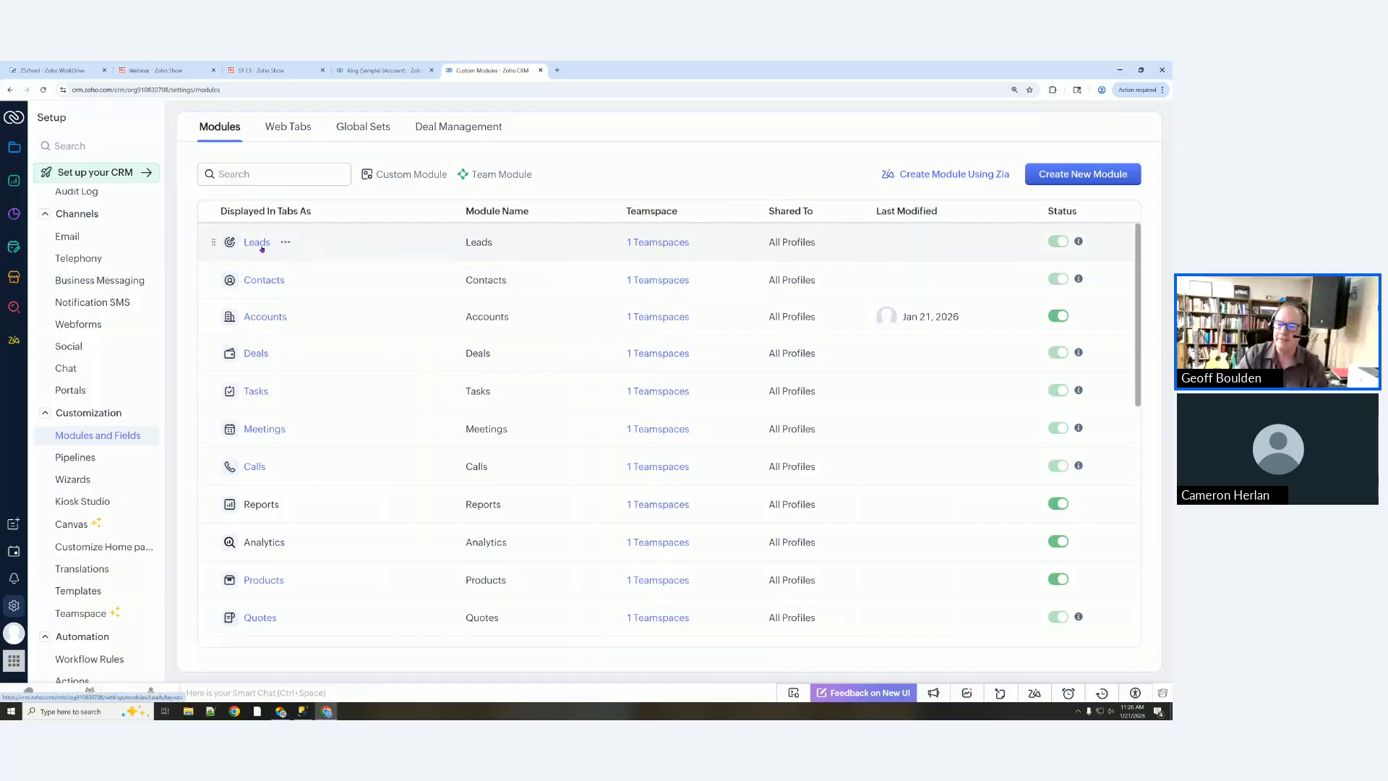
click(258, 243)
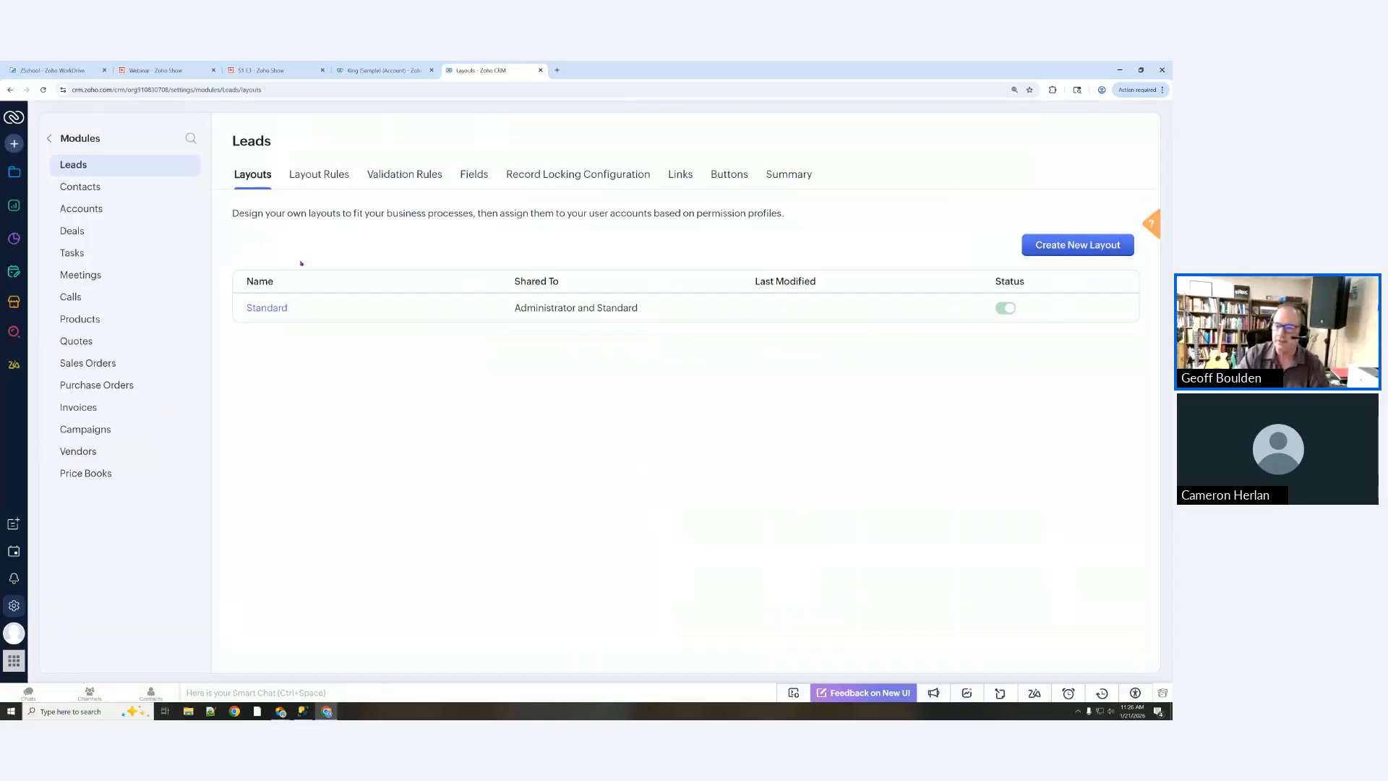
click(274, 311)
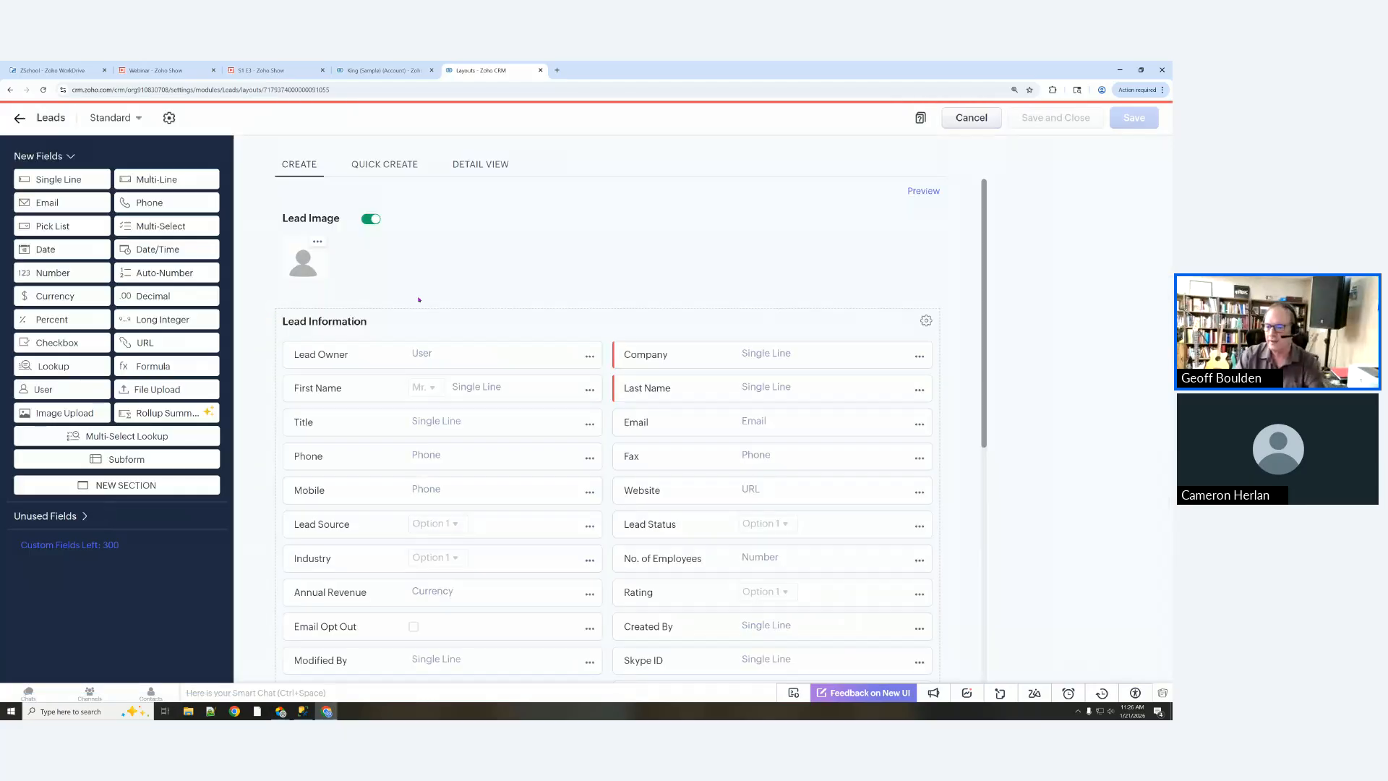
scroll(510, 302, down, 3)
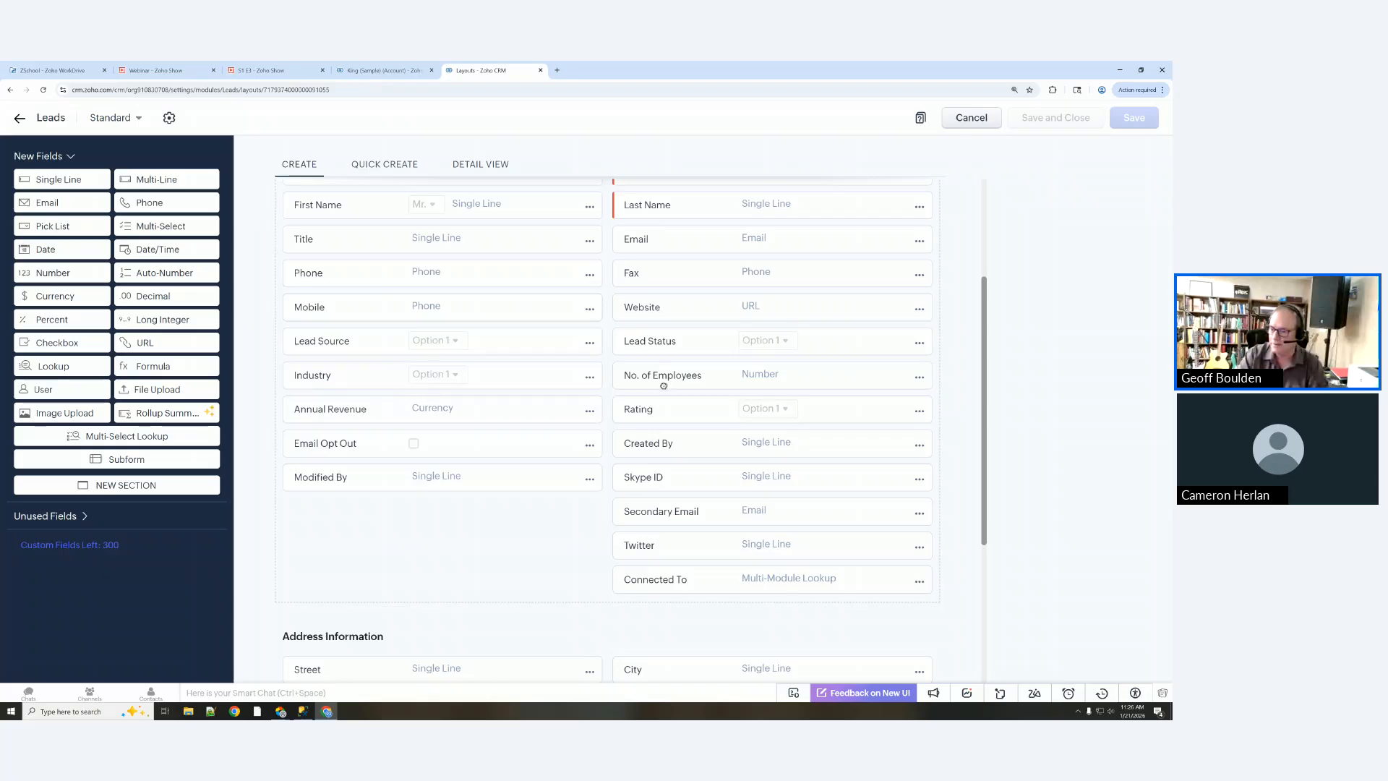
Step: Remove the Skype ID and Twitter fields from the Leads layout
click(919, 481)
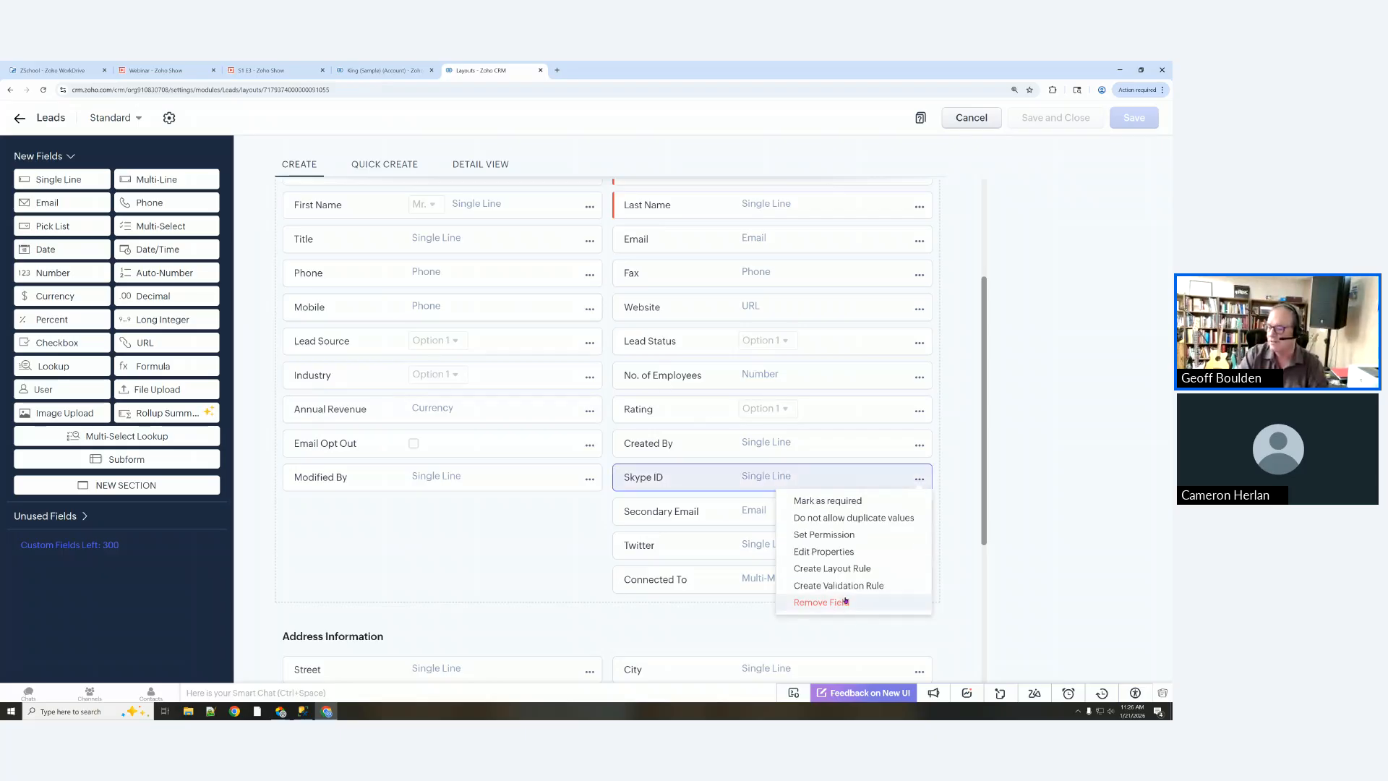
click(845, 599)
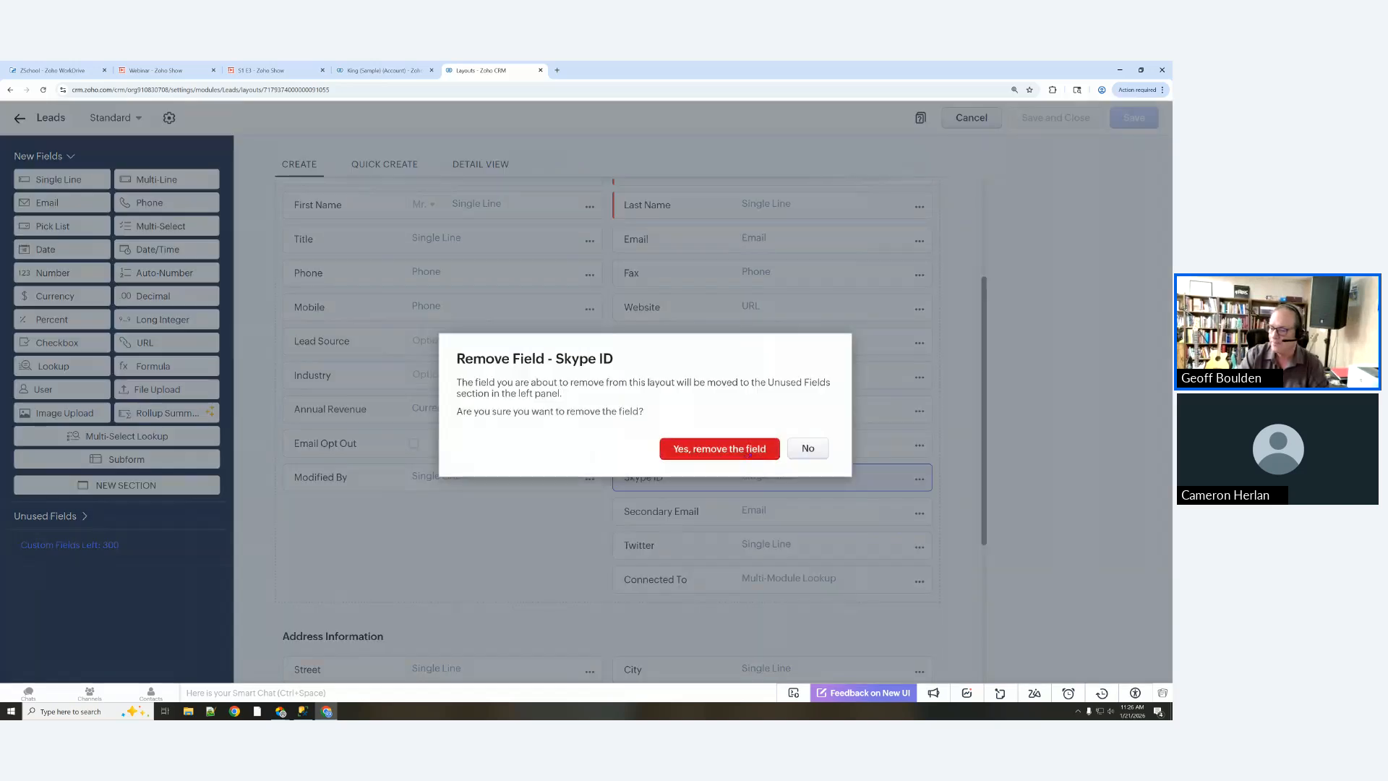
click(720, 446)
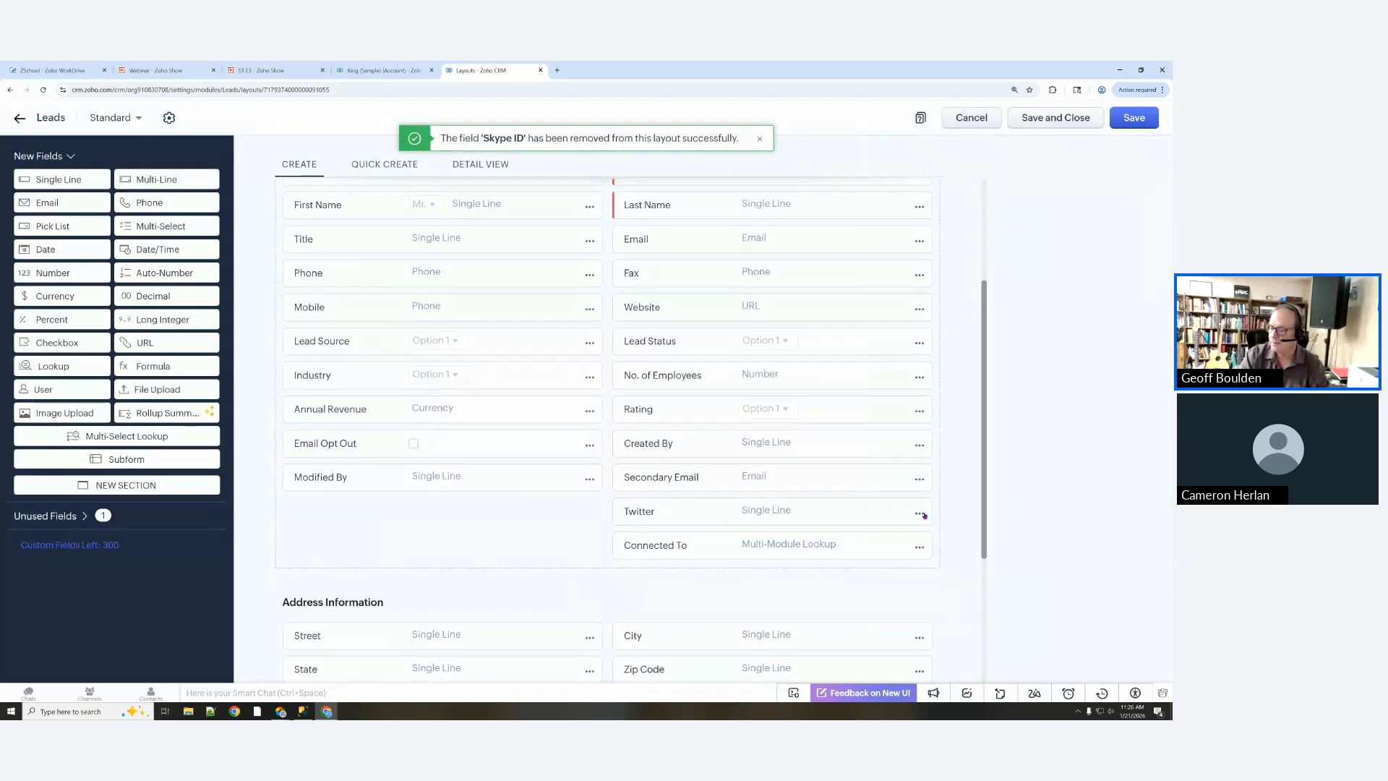
click(919, 513)
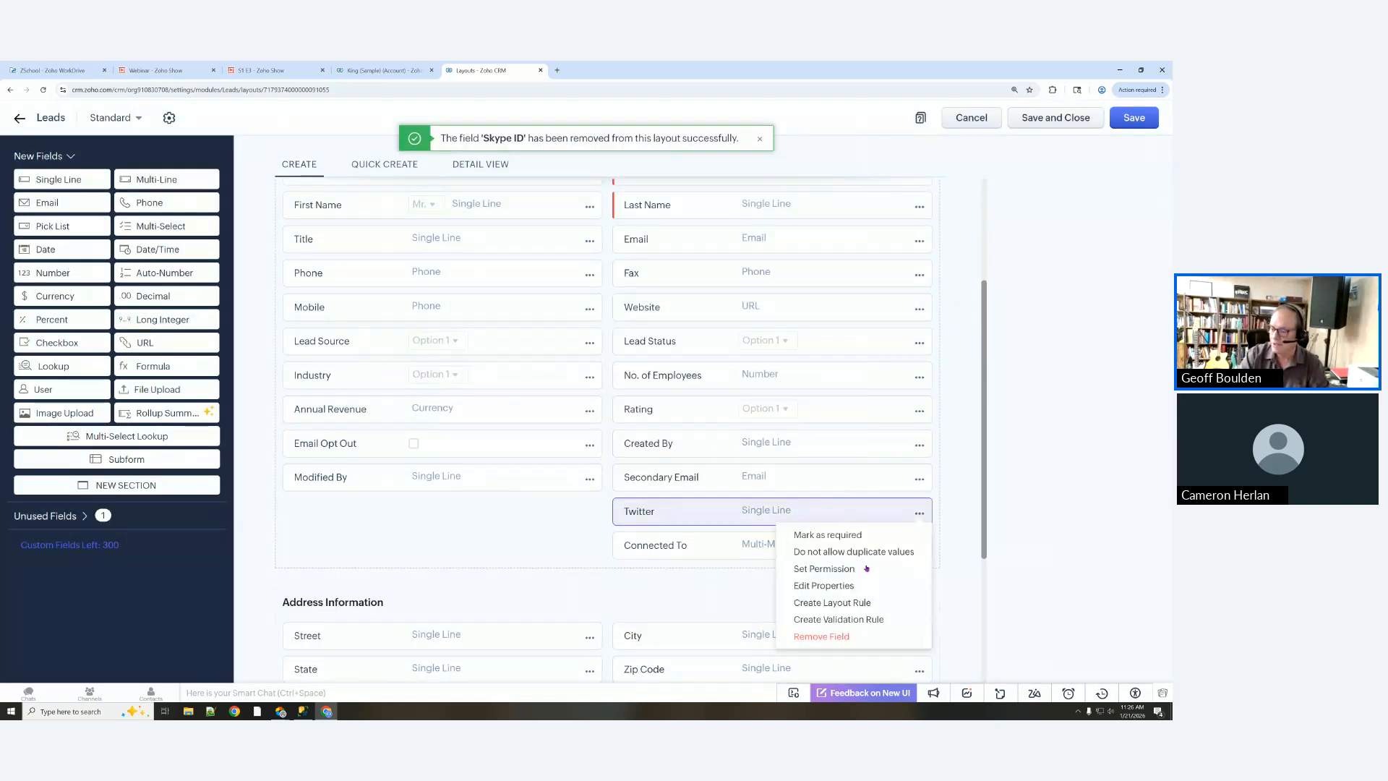
click(807, 639)
click(722, 451)
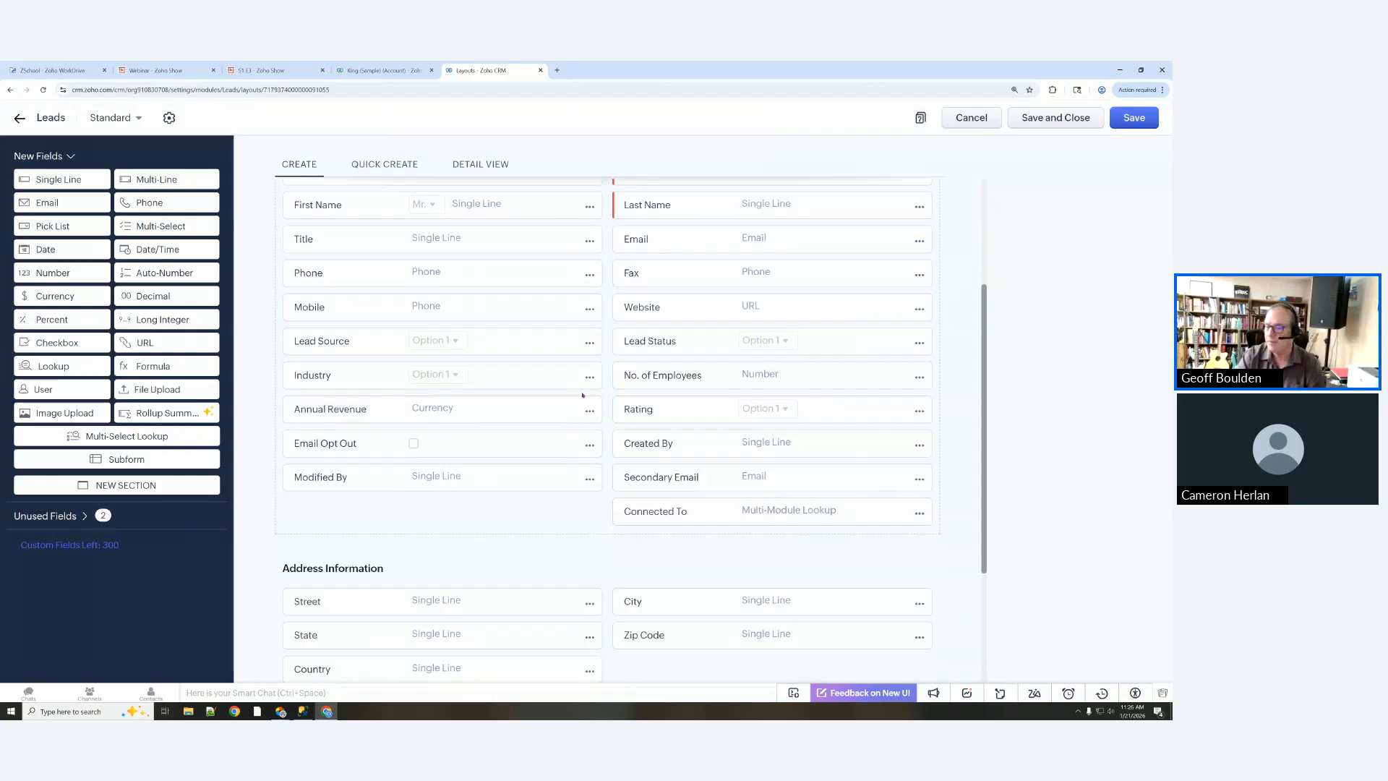
scroll(240, 415, up, 1)
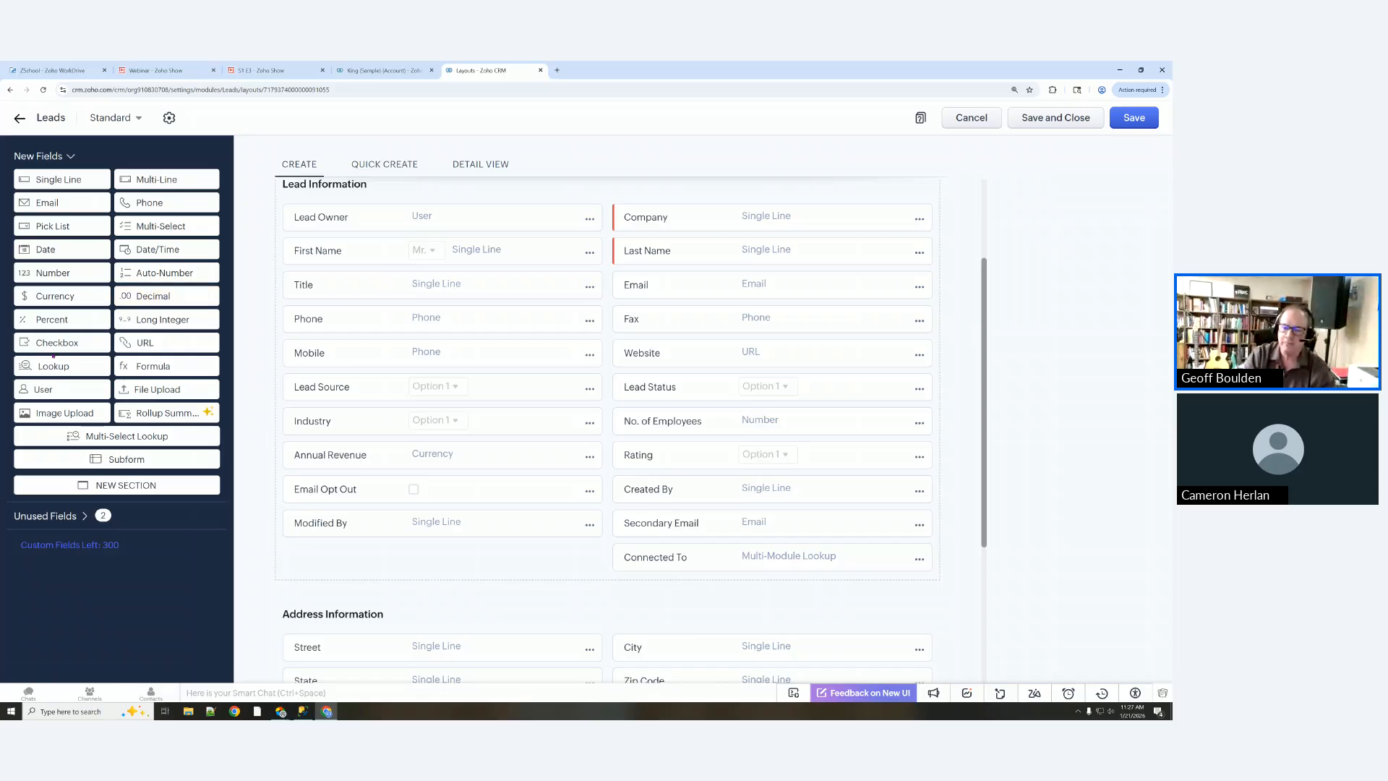
Step: Add a 'Send Promo Emails' checkbox above Company and save the Leads layout
drag(58, 342, 676, 225)
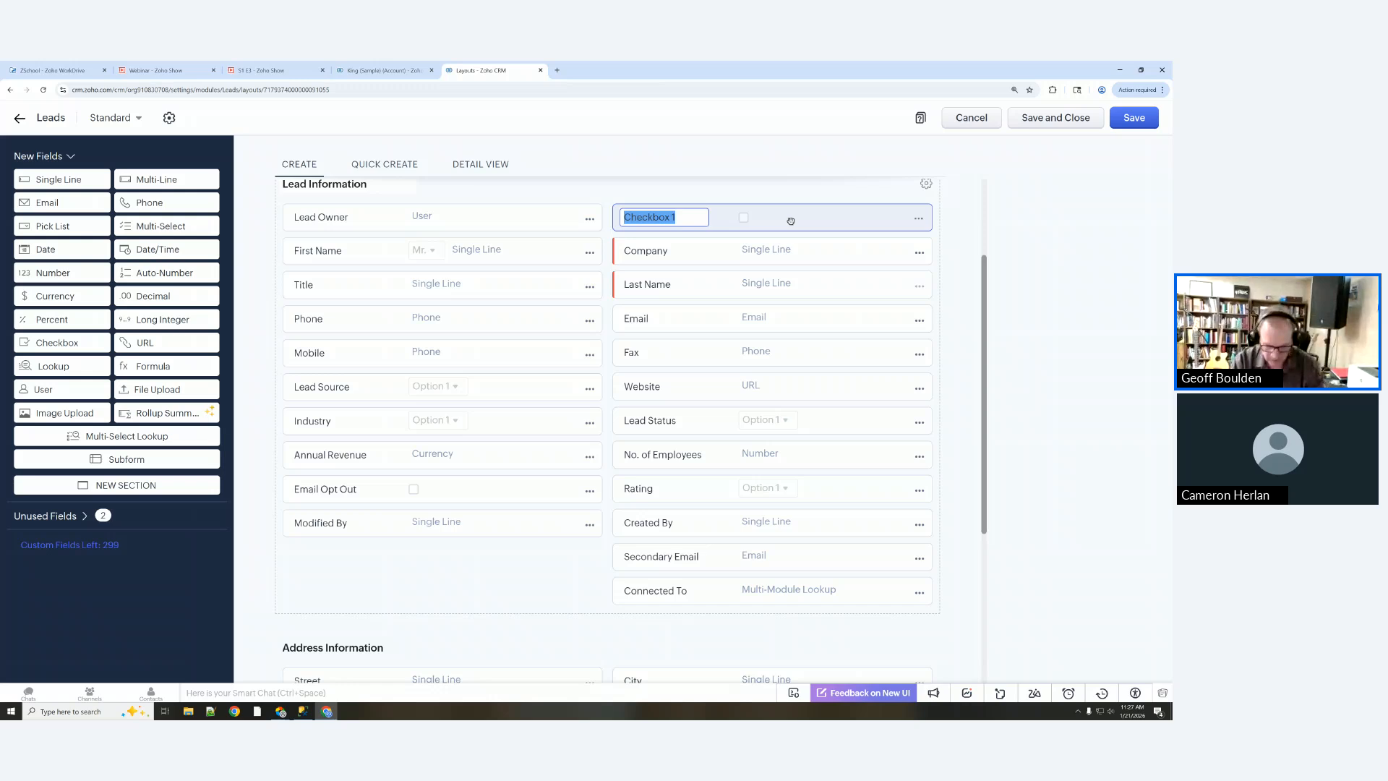
text(Send Promo)
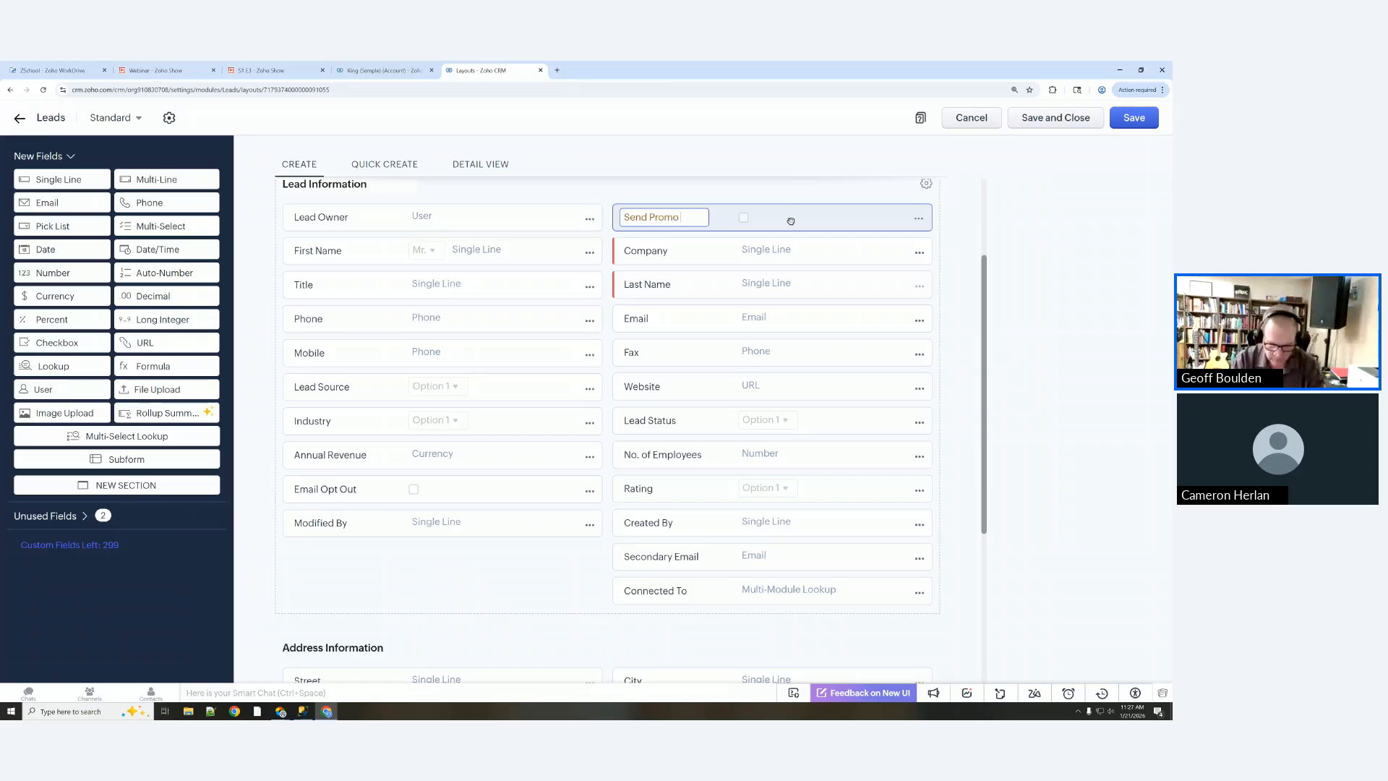
text( Emails)
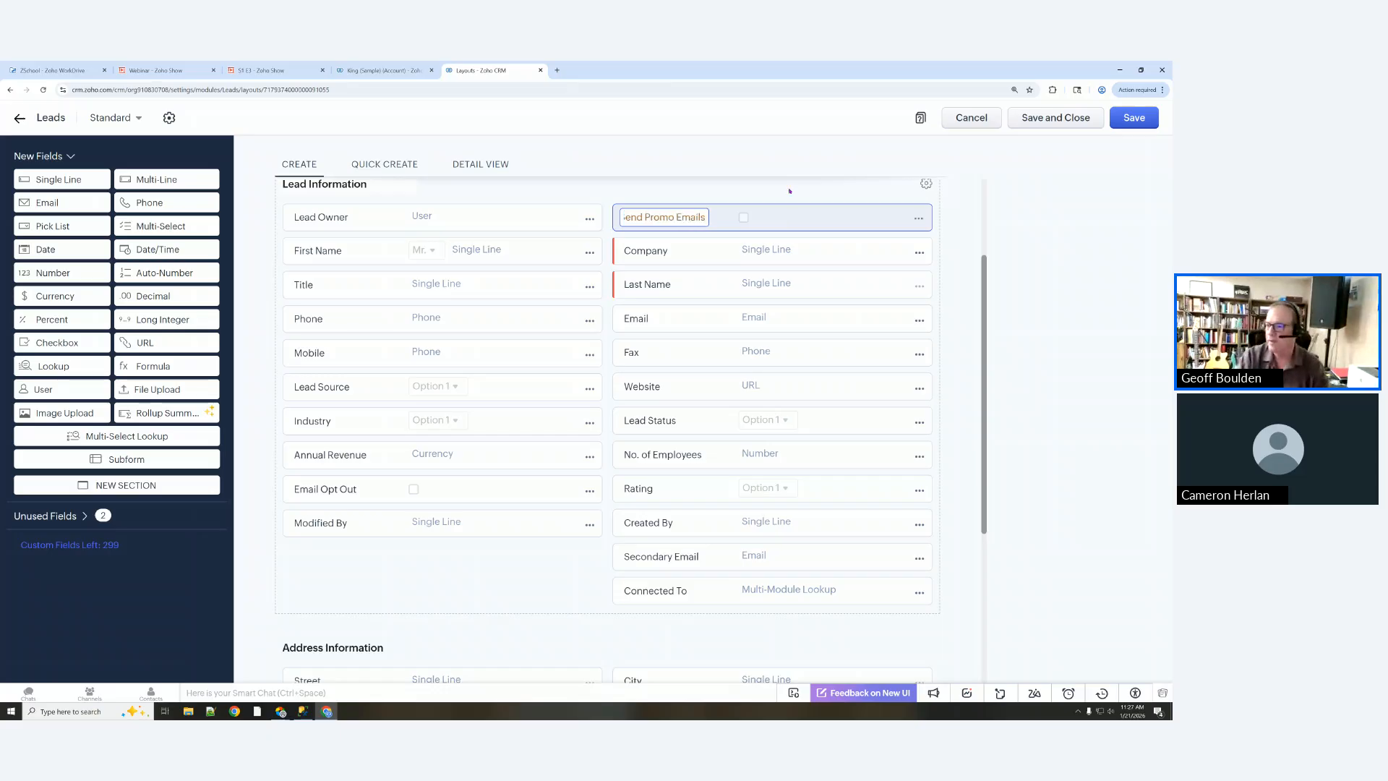
click(831, 193)
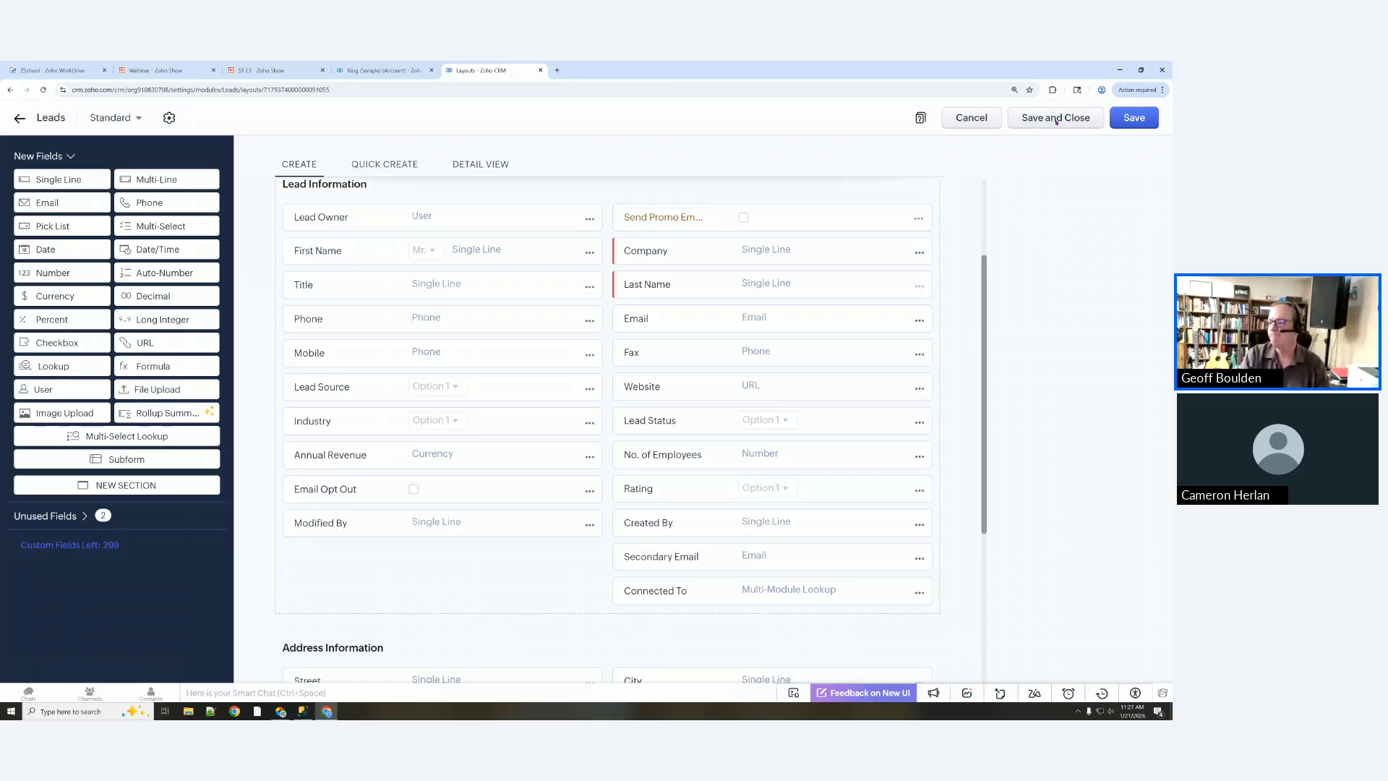
click(1055, 119)
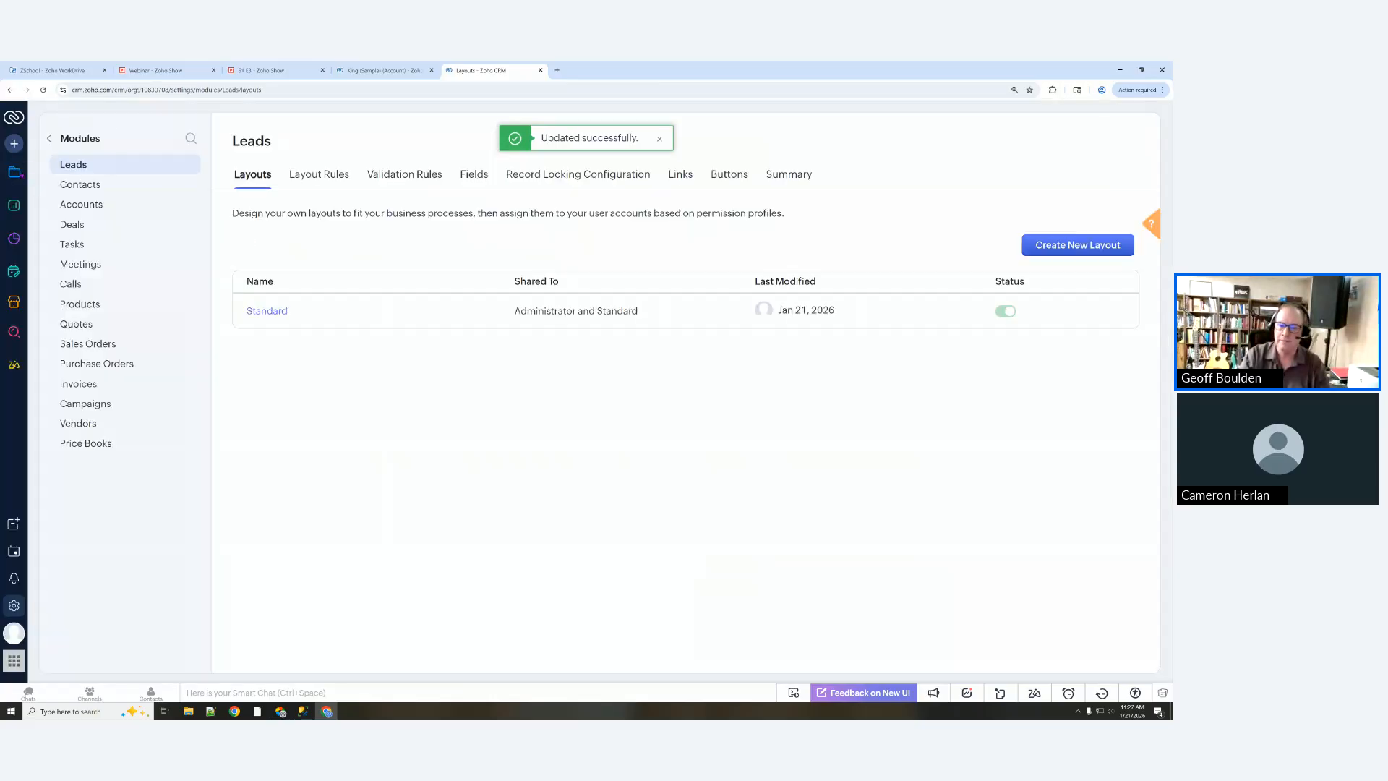
click(14, 171)
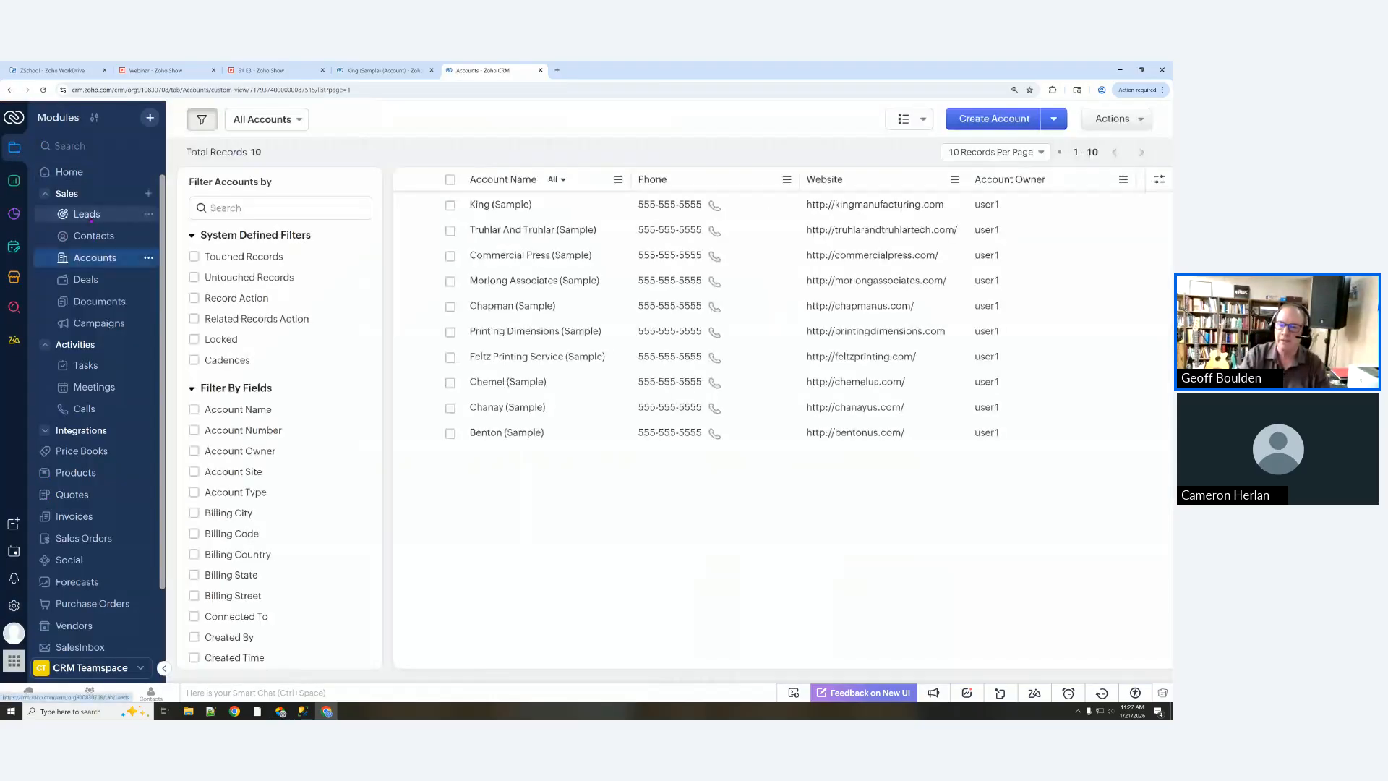
Step: Tick Send Promo Emails on the Rangoni Of Florence sample lead and save it
click(87, 214)
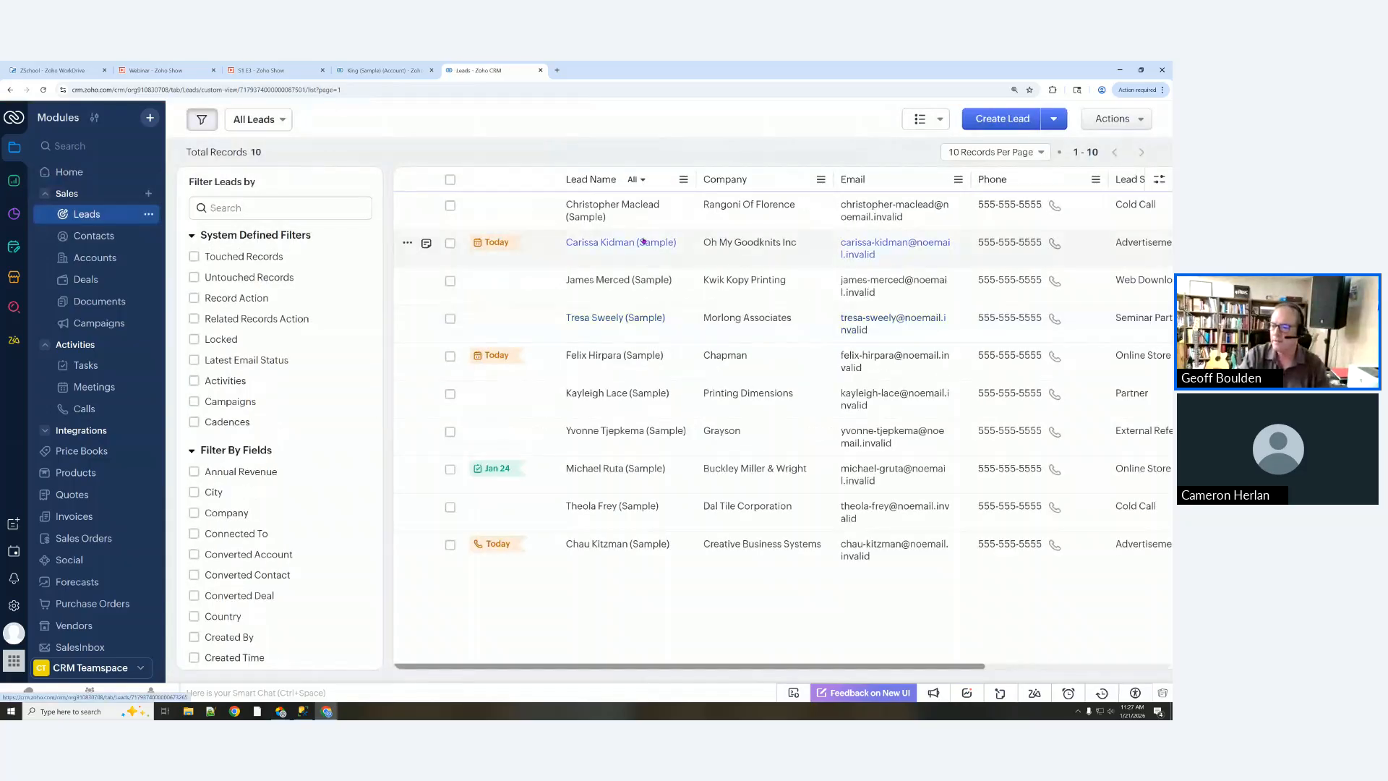
click(601, 206)
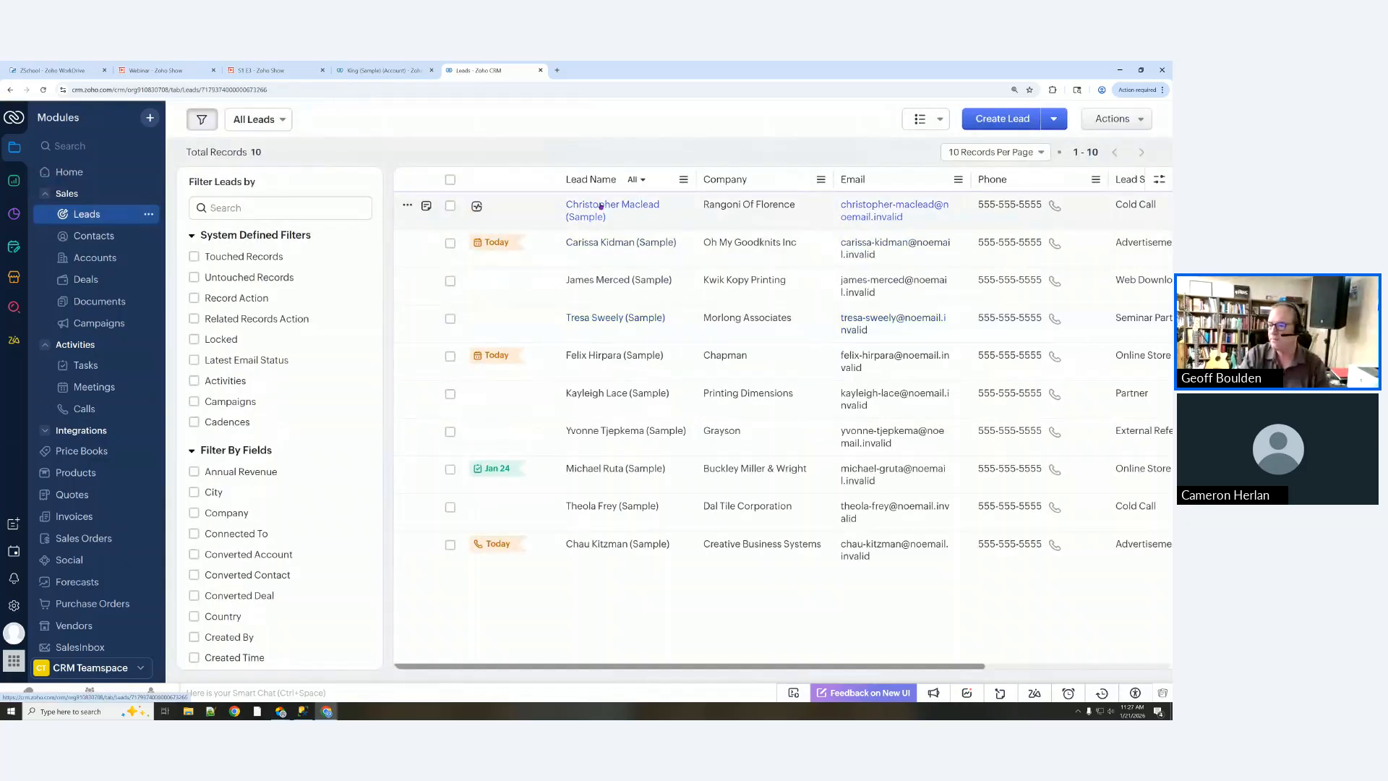
scroll(855, 369, down, 2)
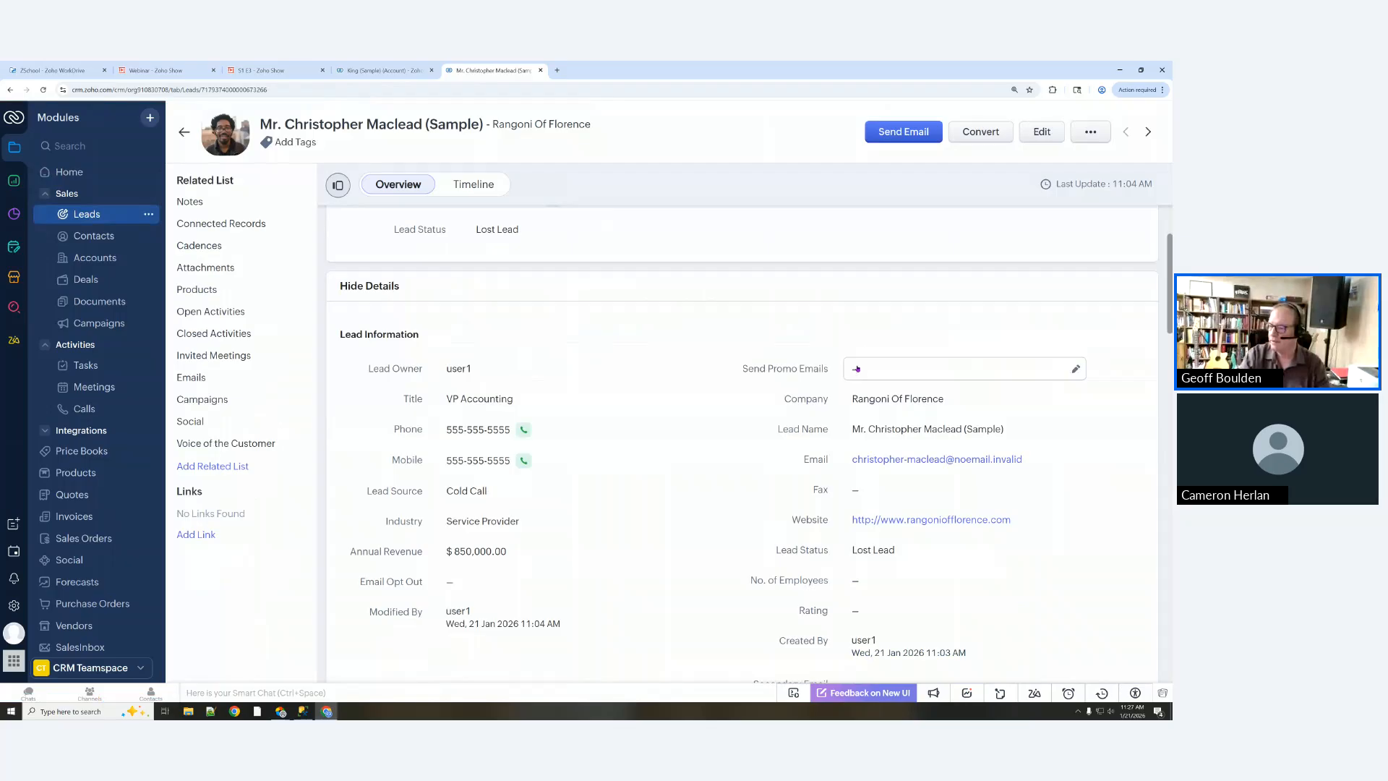
click(856, 369)
click(855, 369)
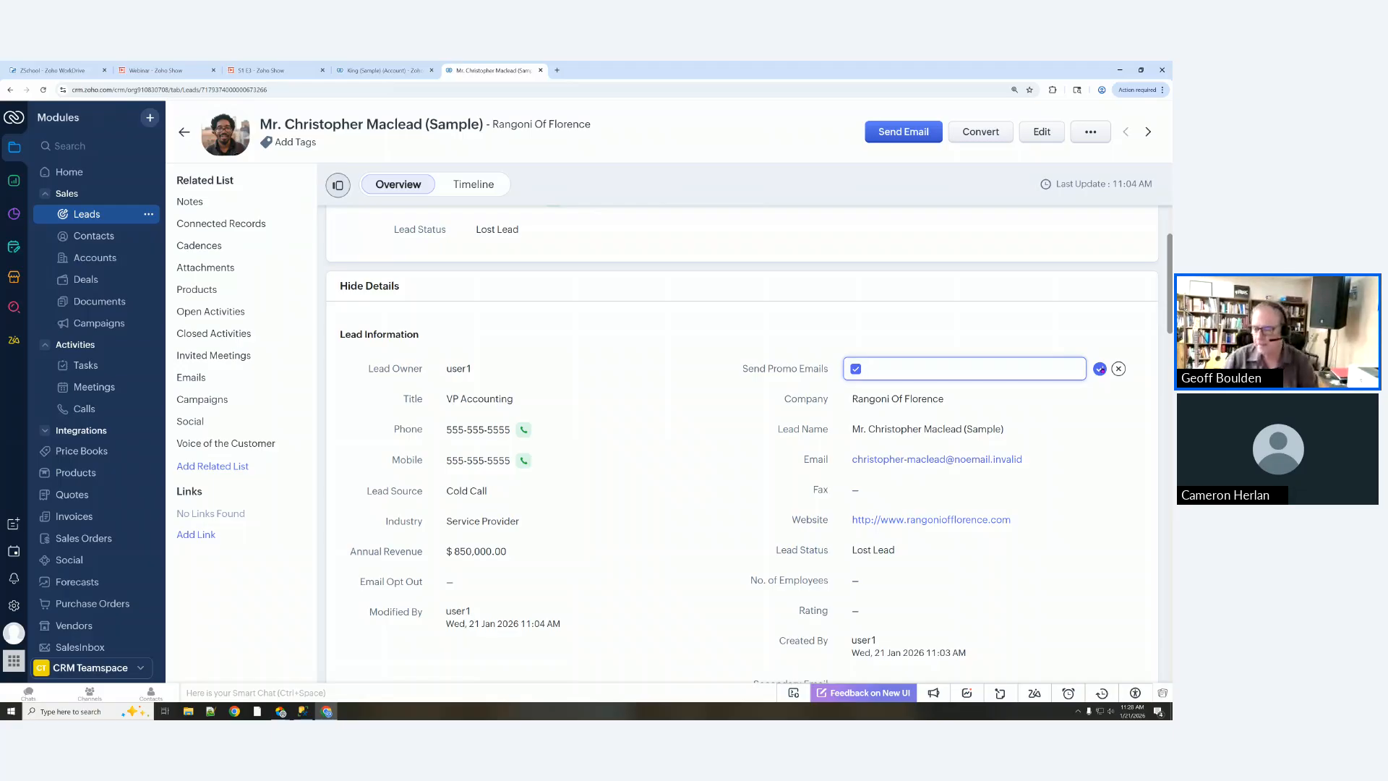
click(1099, 368)
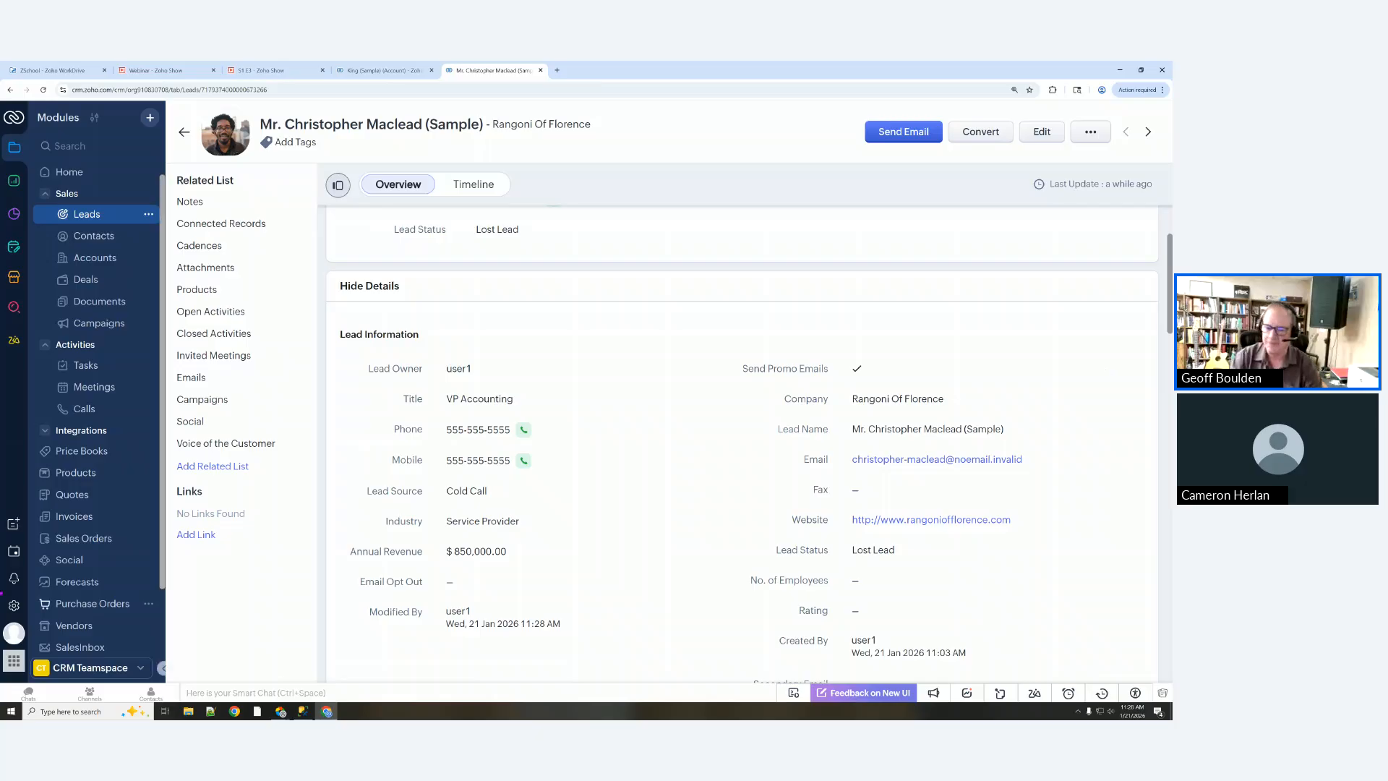
Step: Open the Standard Leads layout for editing via Setup's Modules and Fields
click(14, 605)
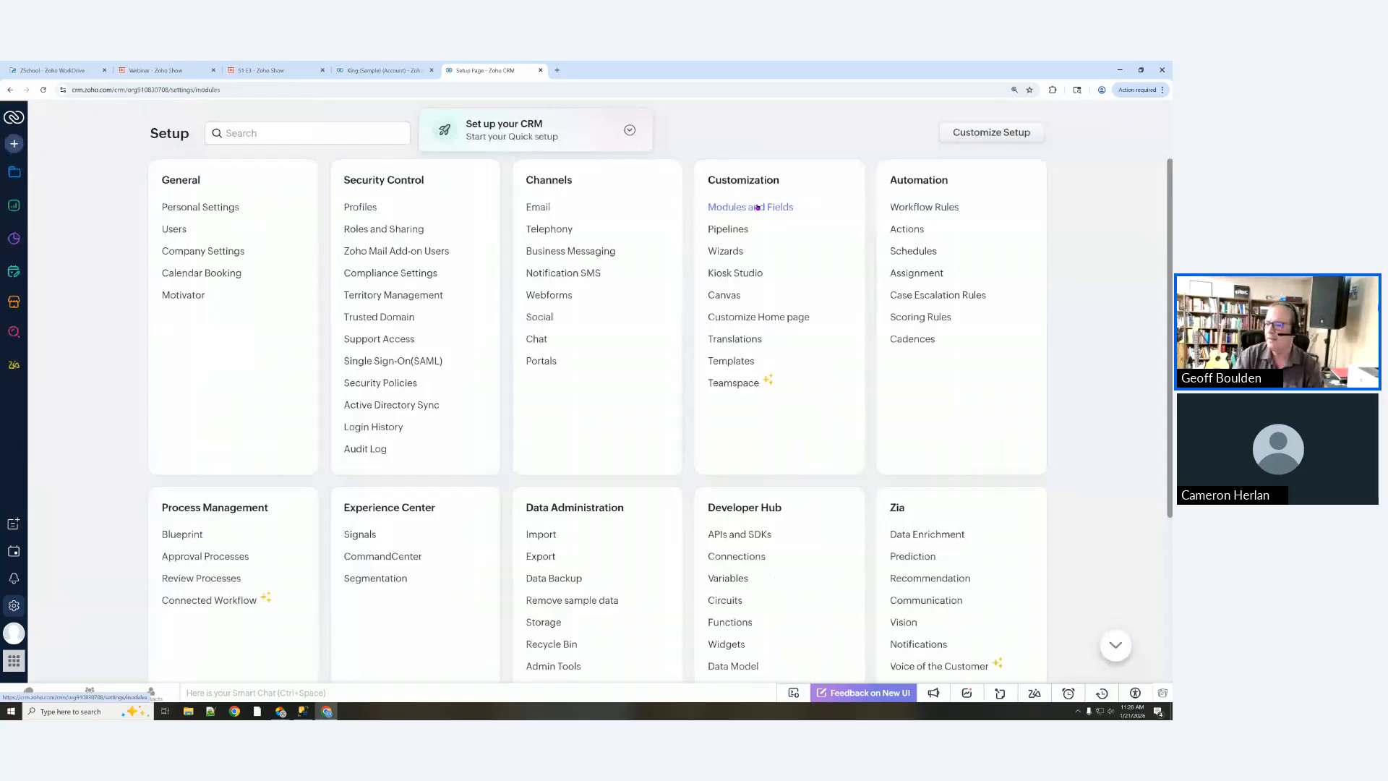
click(757, 208)
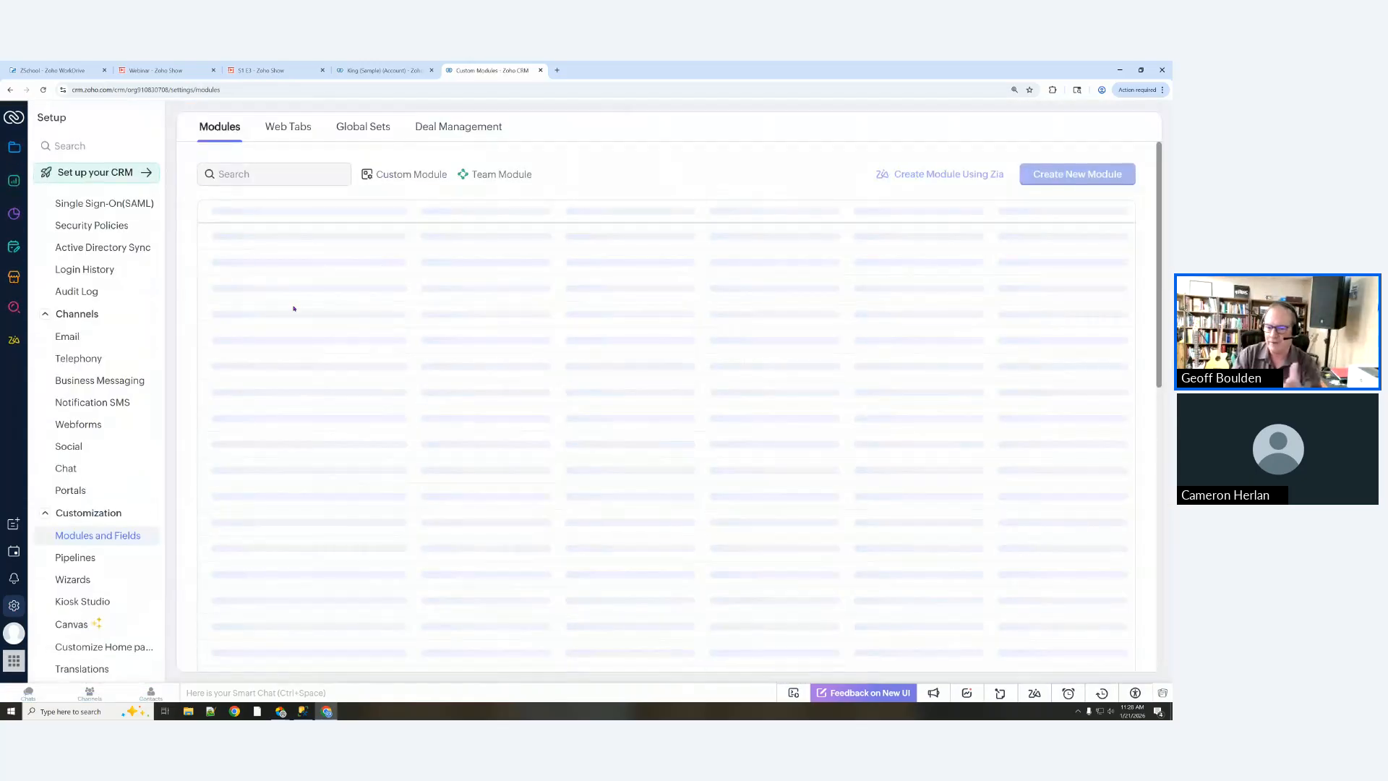
click(260, 239)
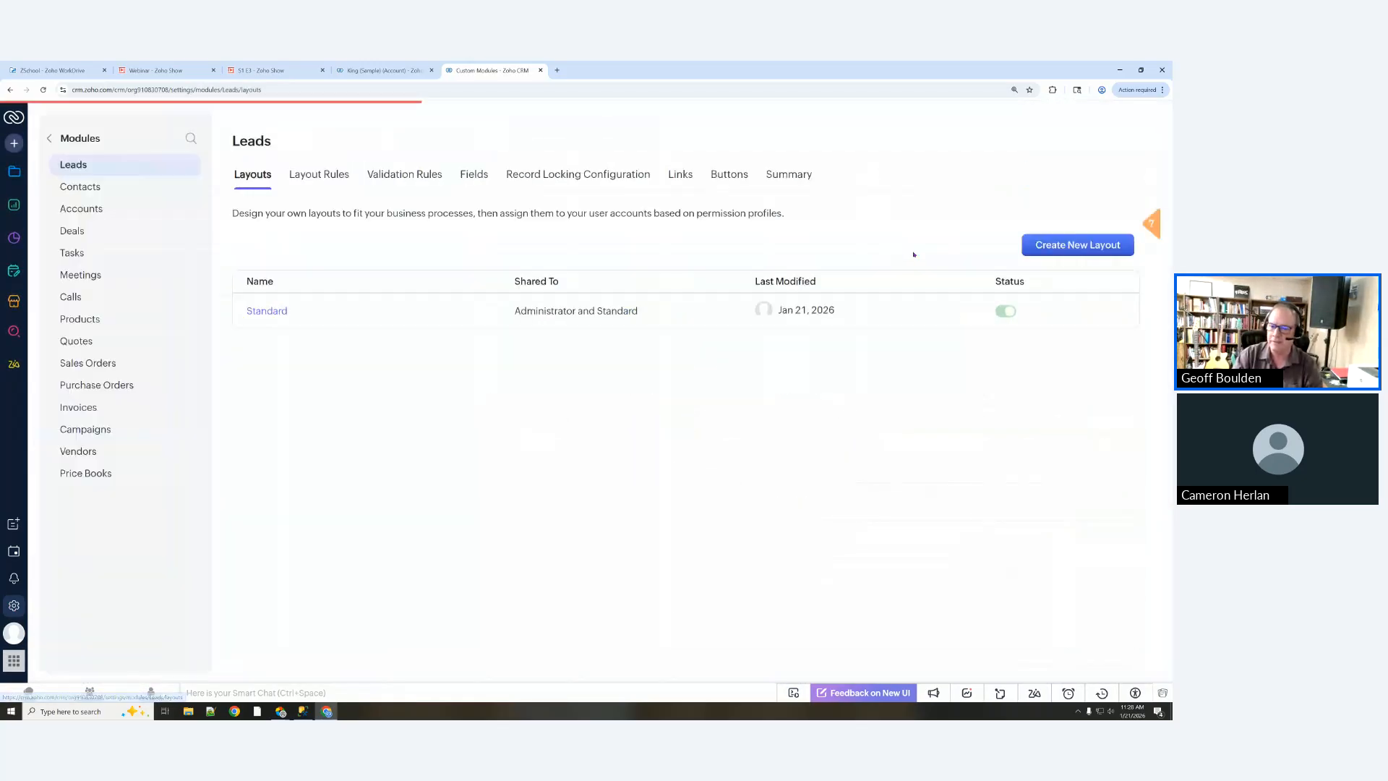
click(271, 312)
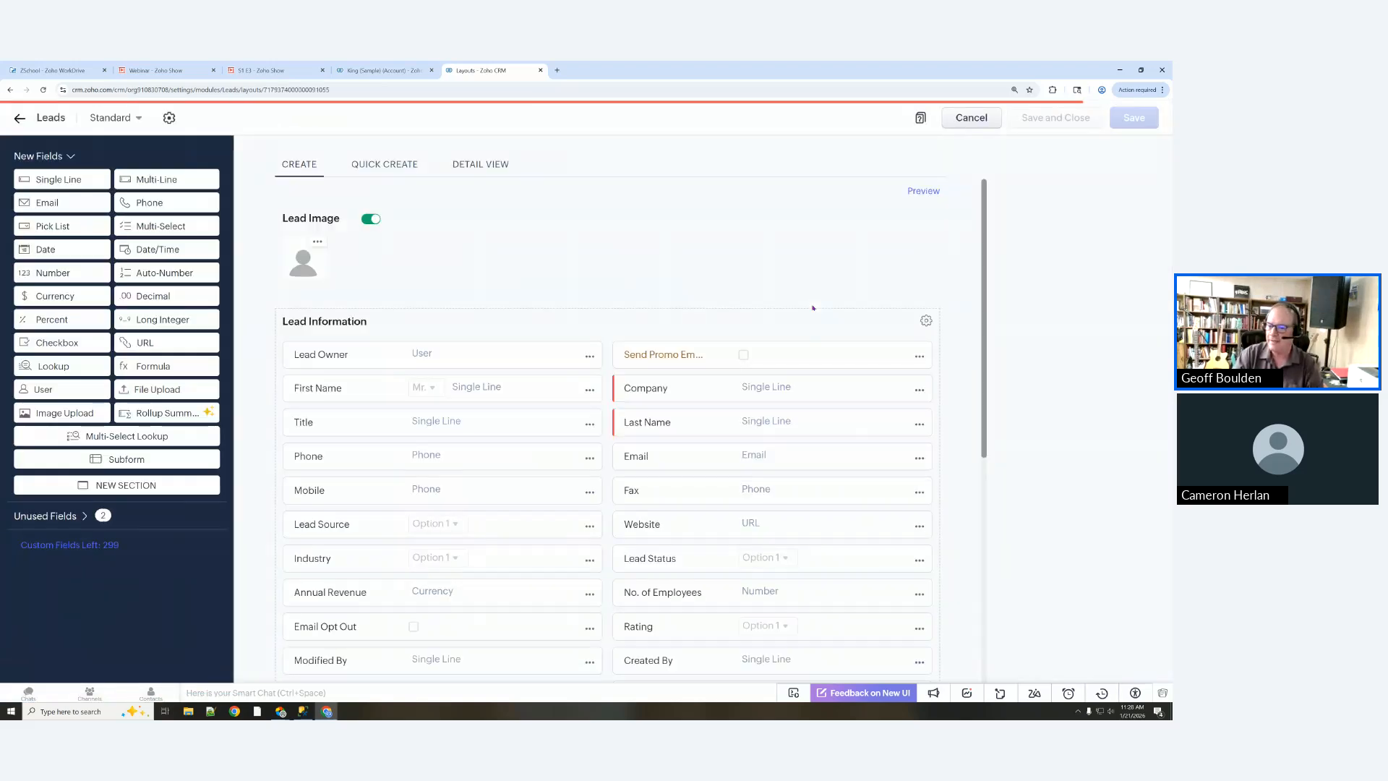
Step: Relabel the Send Promo Emails checkbox as 'Send Marketing Emails' and review its properties
click(679, 361)
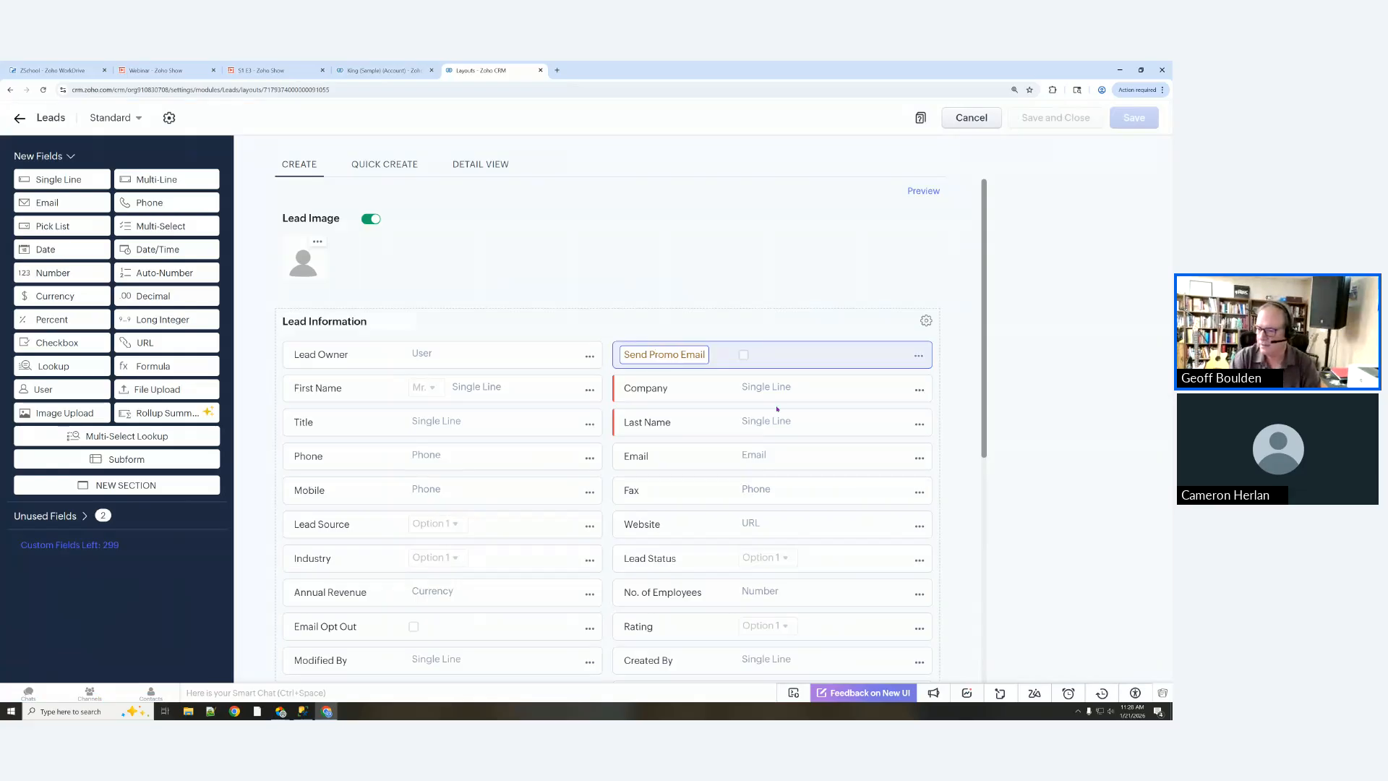
key(BackSpace)
key(BackSpace)
key(BackSpace)
key(BackSpace)
key(BackSpace)
key(BackSpace)
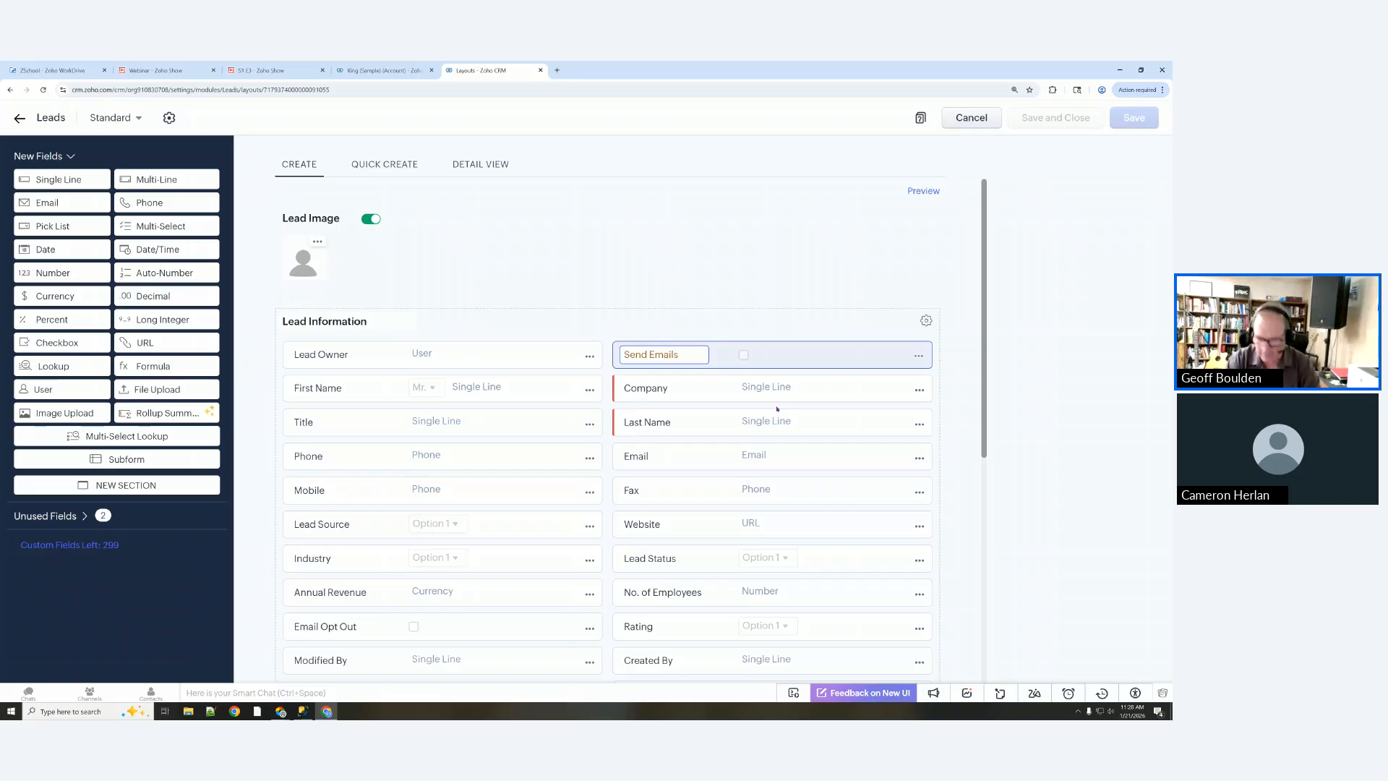
text(Marketing)
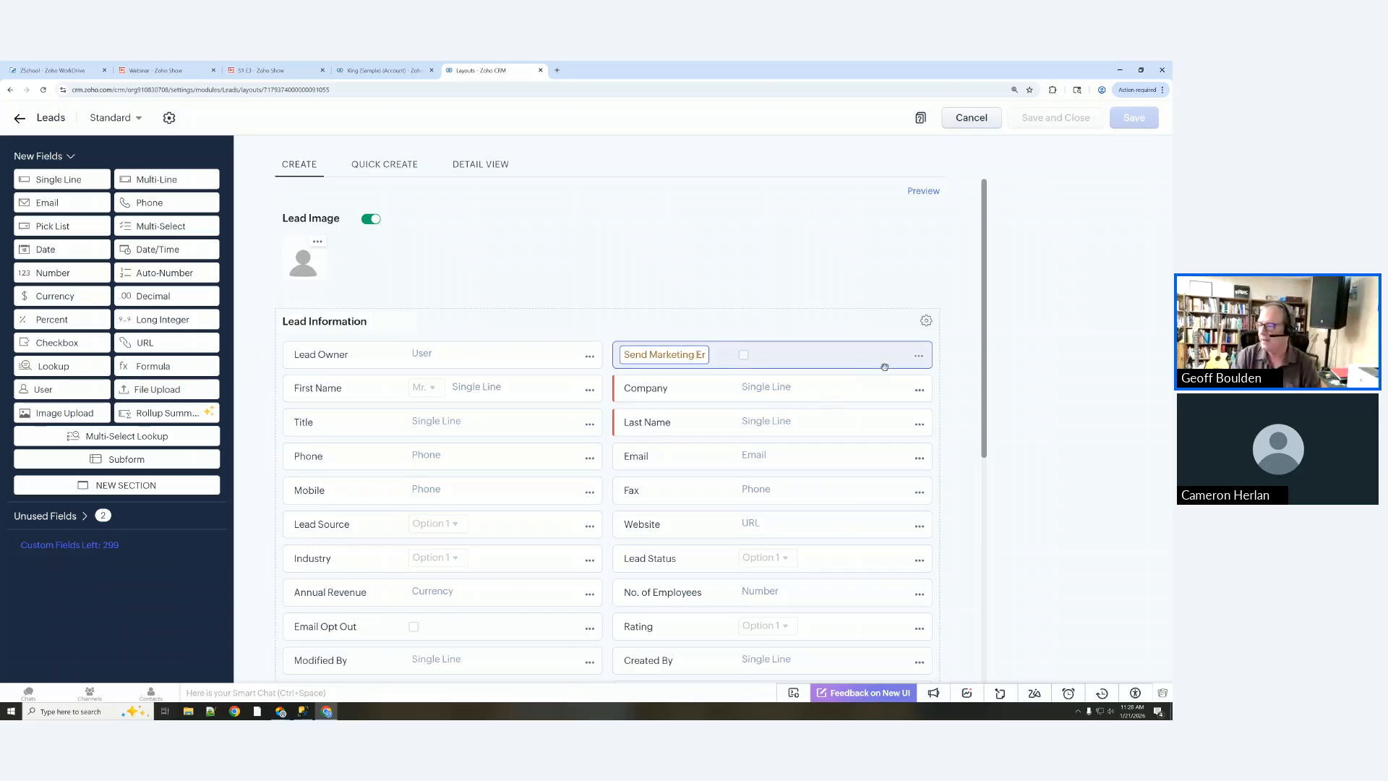
click(918, 356)
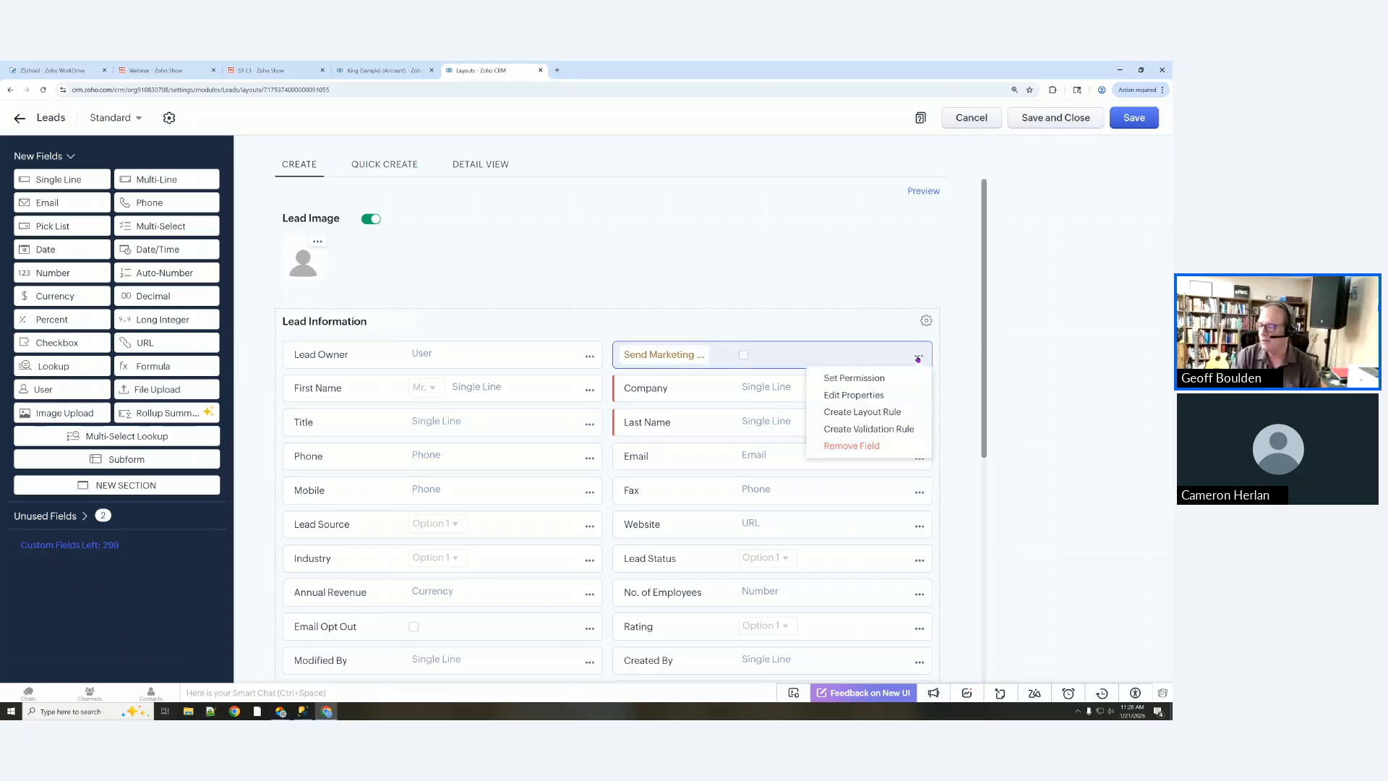
click(867, 396)
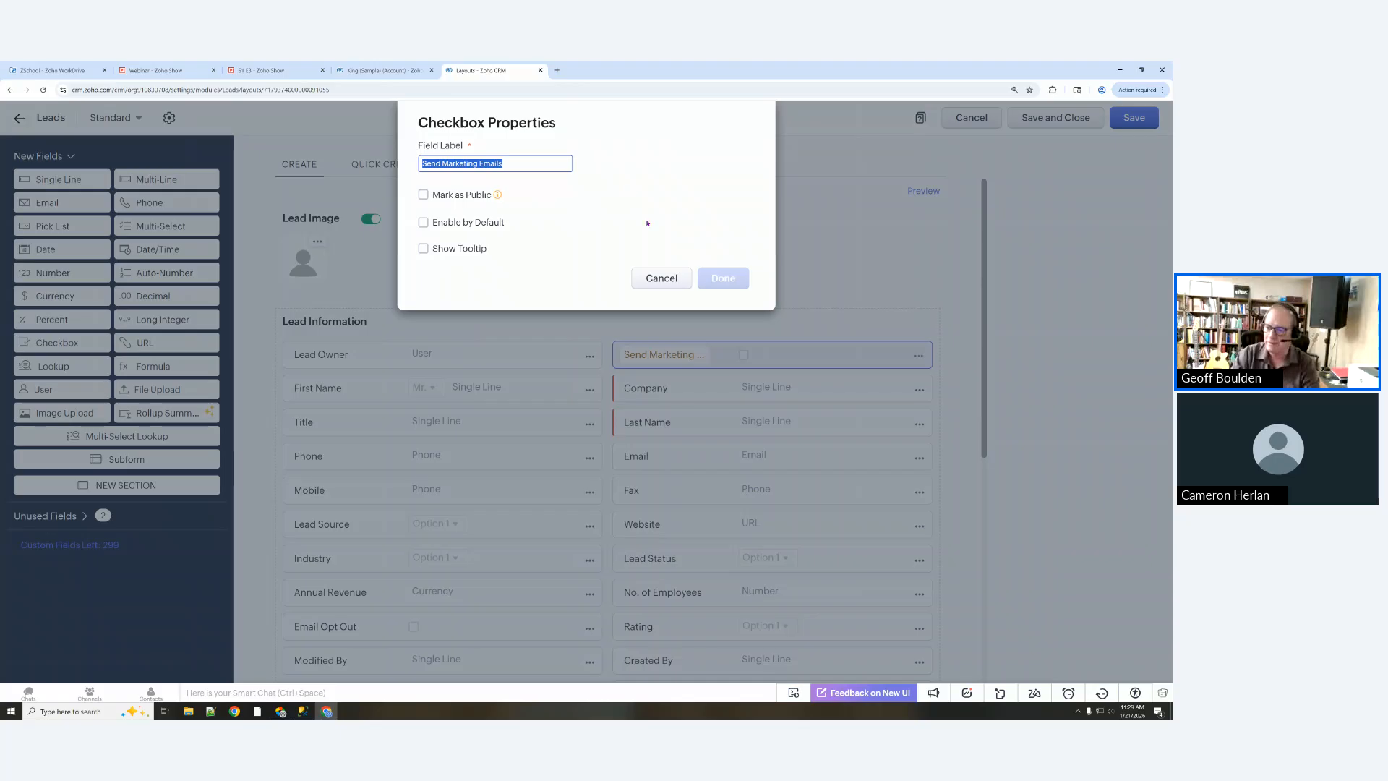
click(661, 279)
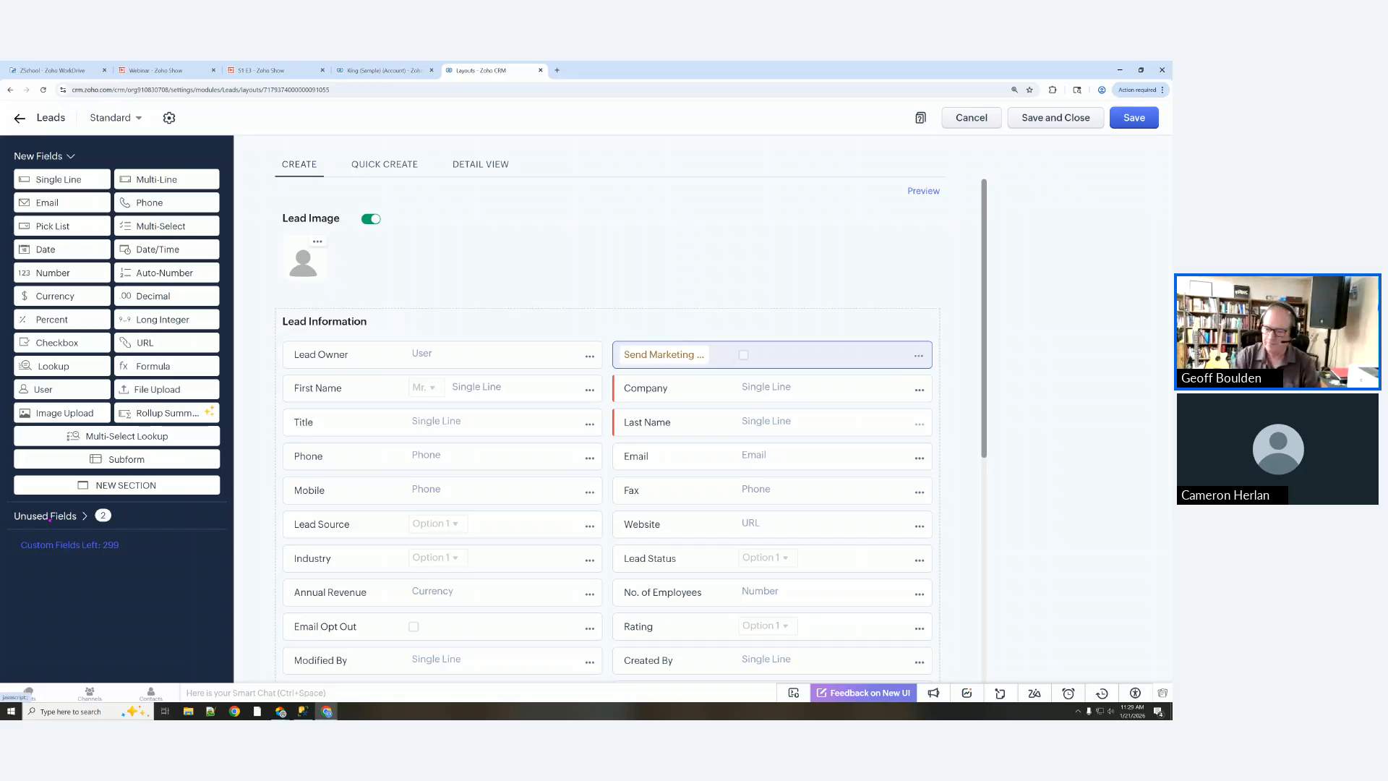
Step: Move Send Marketing Emails into the left column between Lead Source and Industry
drag(767, 353, 487, 564)
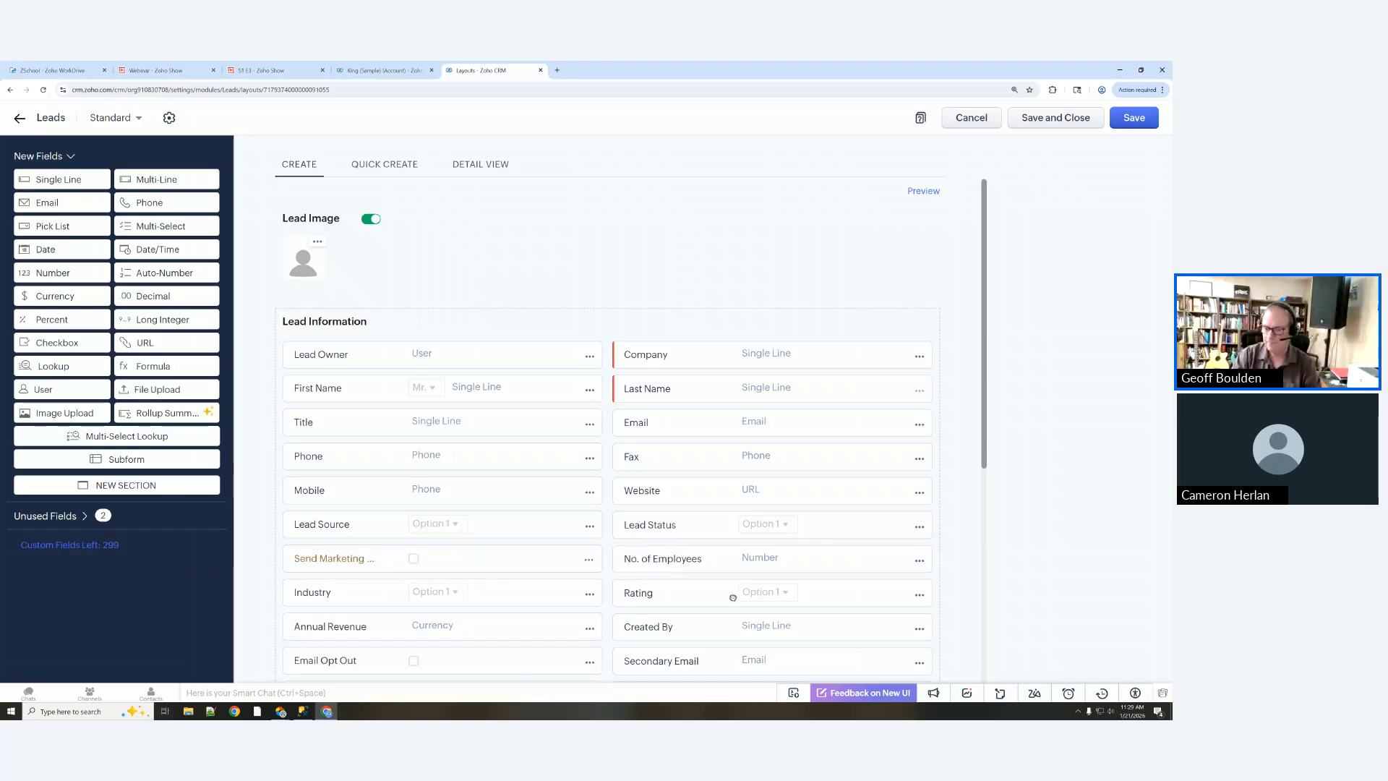
scroll(706, 478, down, 3)
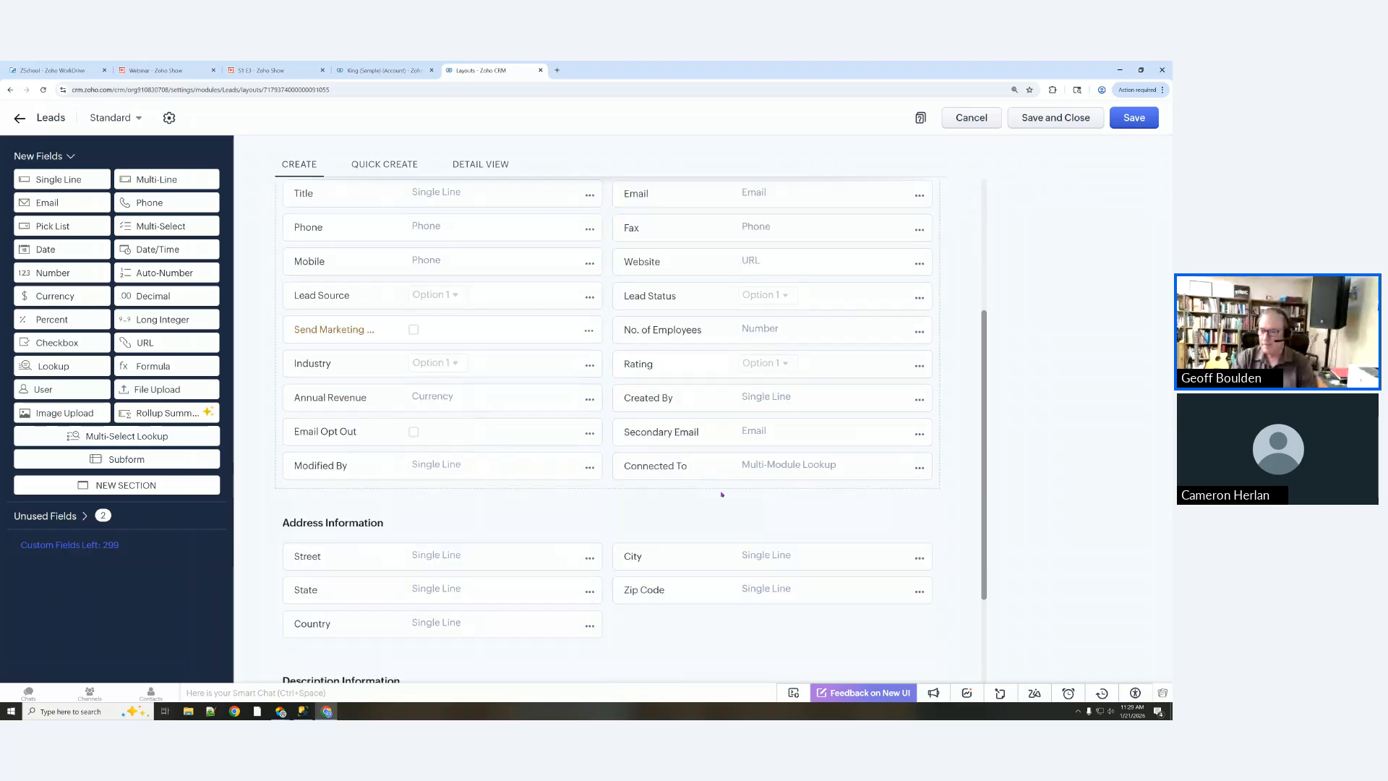
scroll(716, 497, up, 3)
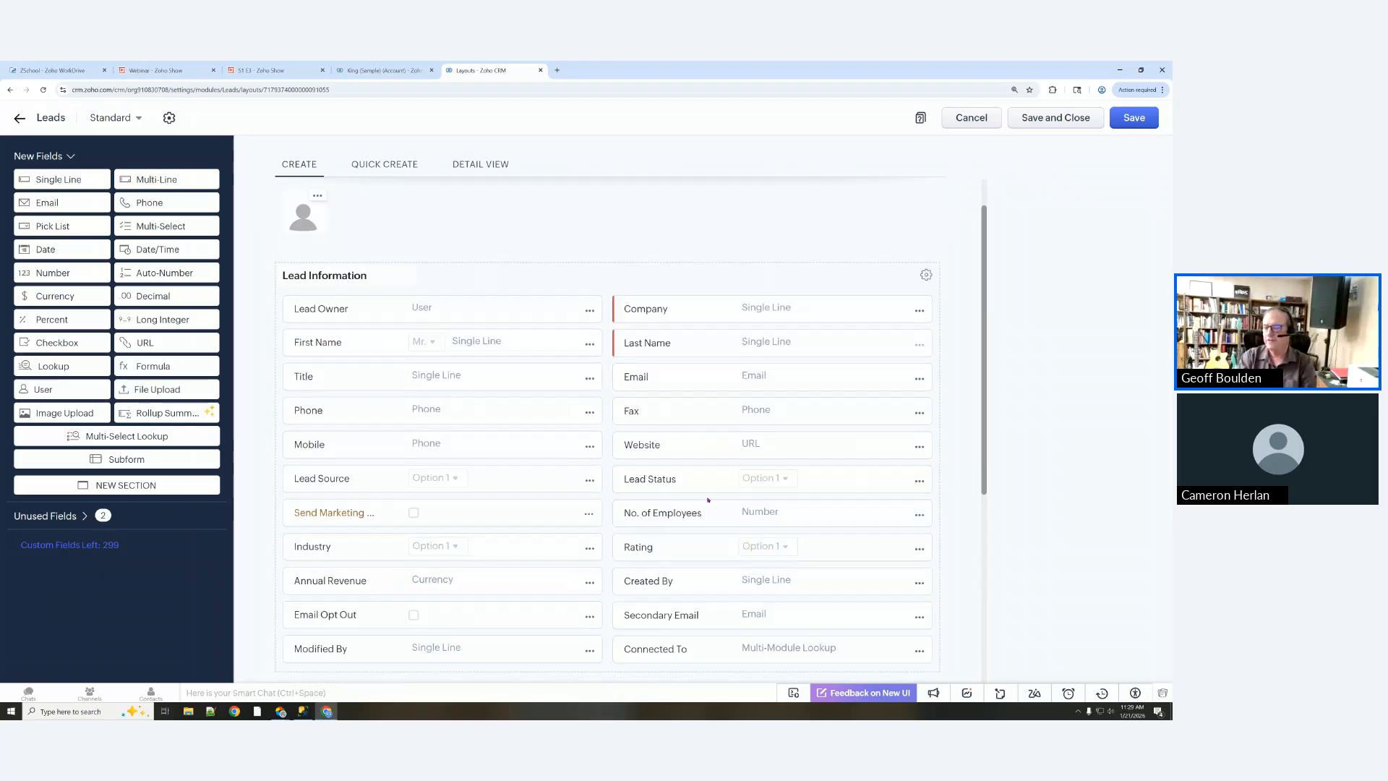
scroll(731, 461, down, 1)
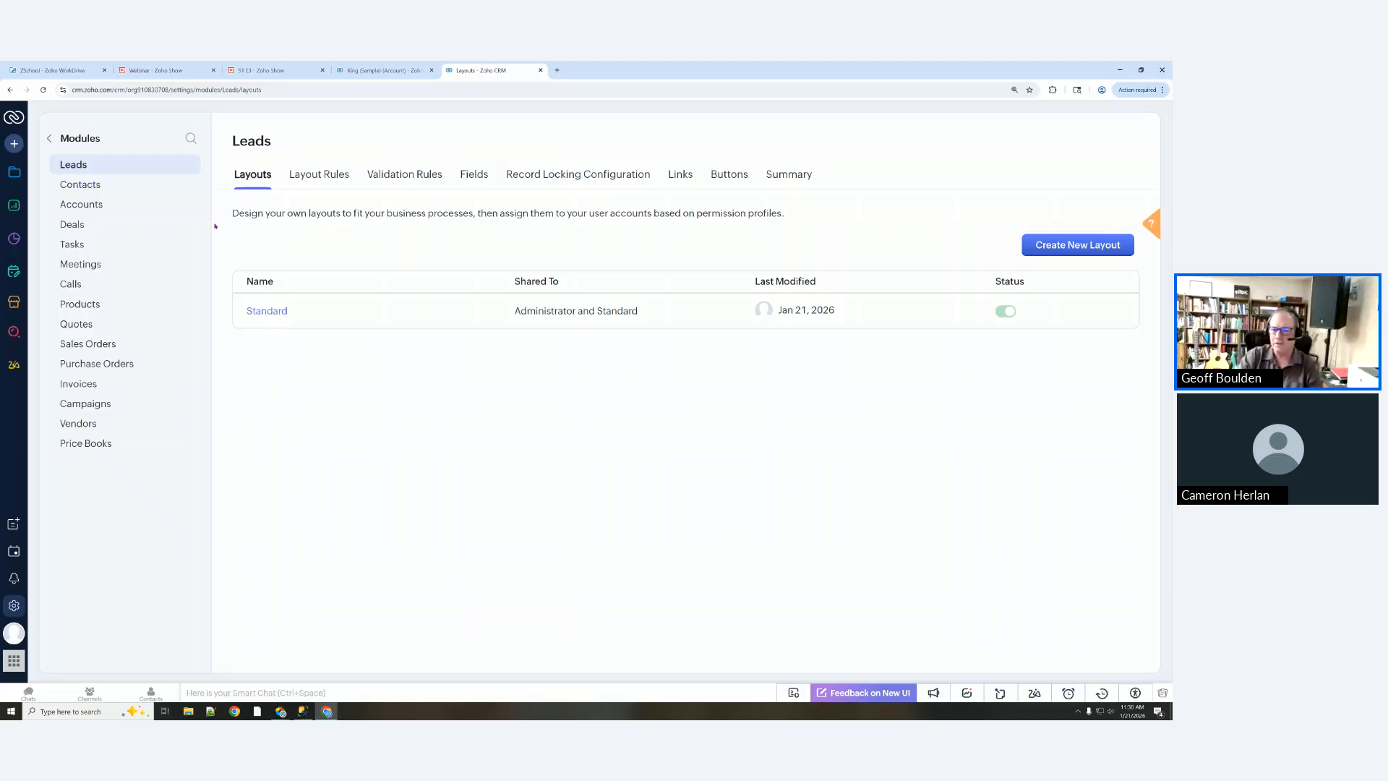
Step: Open Setup's Modules and Fields page and scroll down the modules table
click(12, 607)
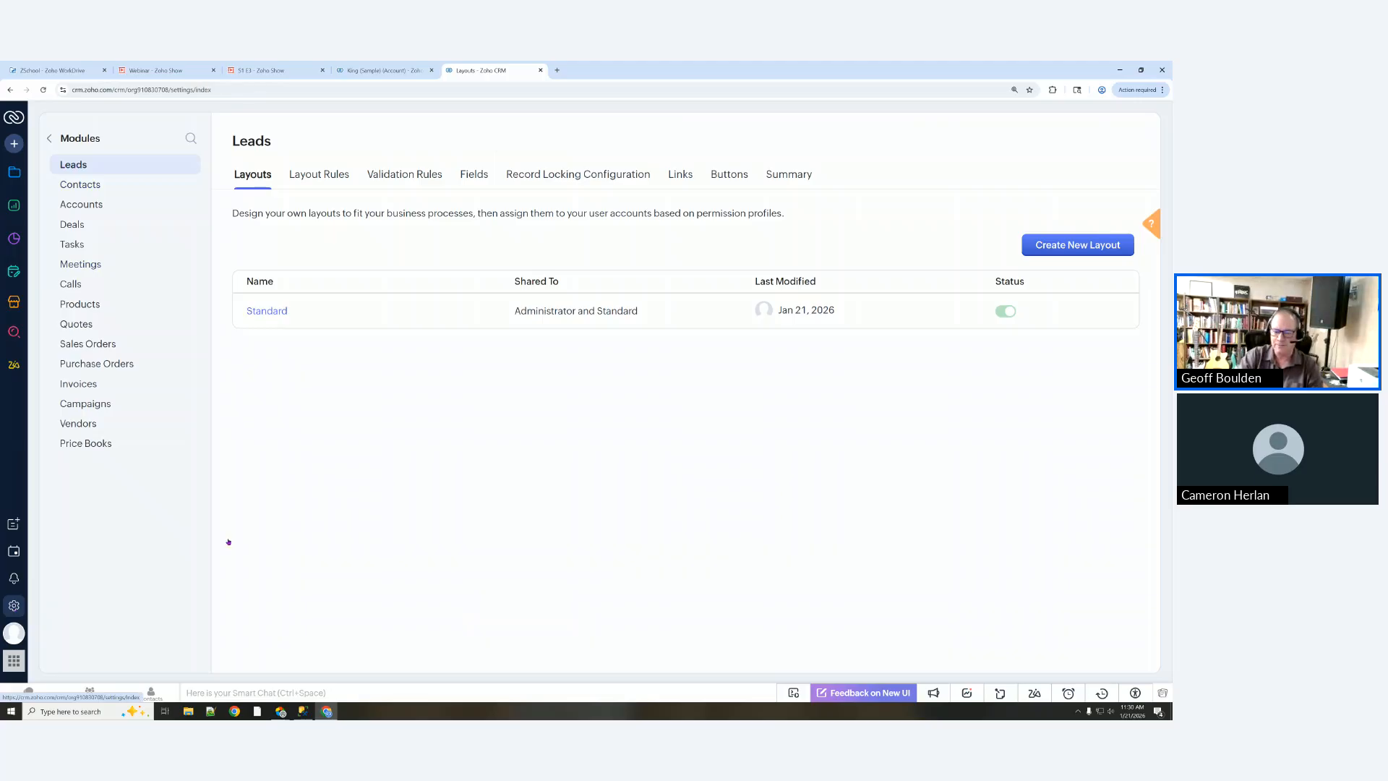
click(720, 210)
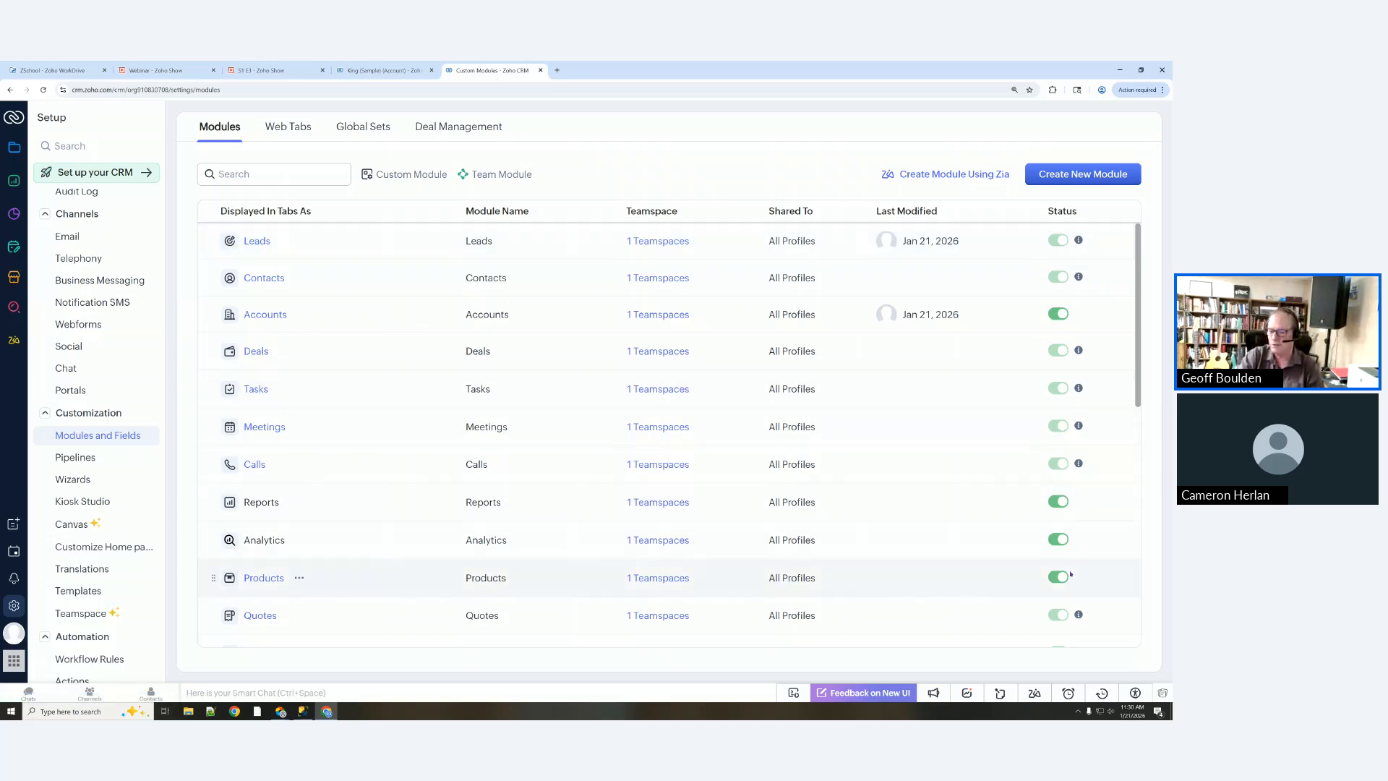
scroll(1058, 506, down, 2)
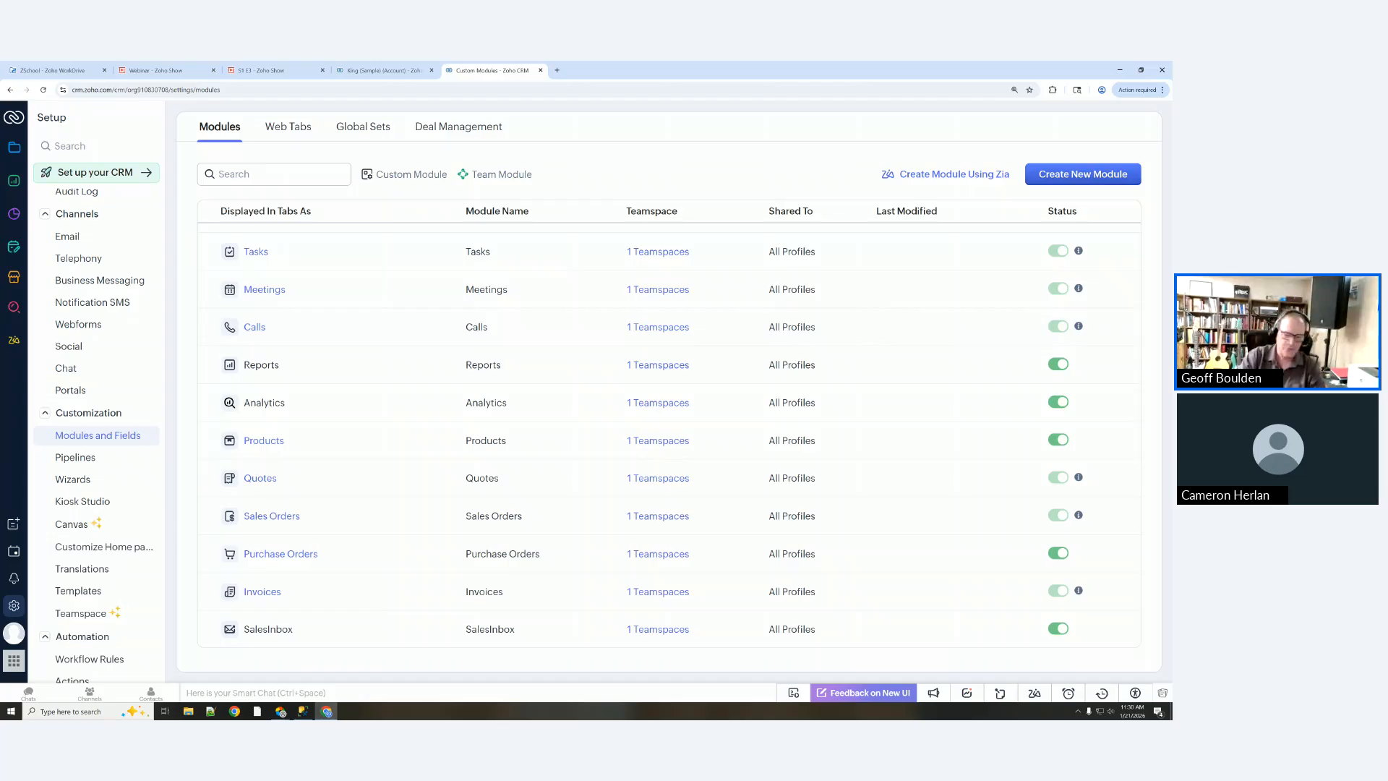
Step: In the S1 E3 presentation, step through slides 2 and 3 to the Custom Modules slide
click(287, 73)
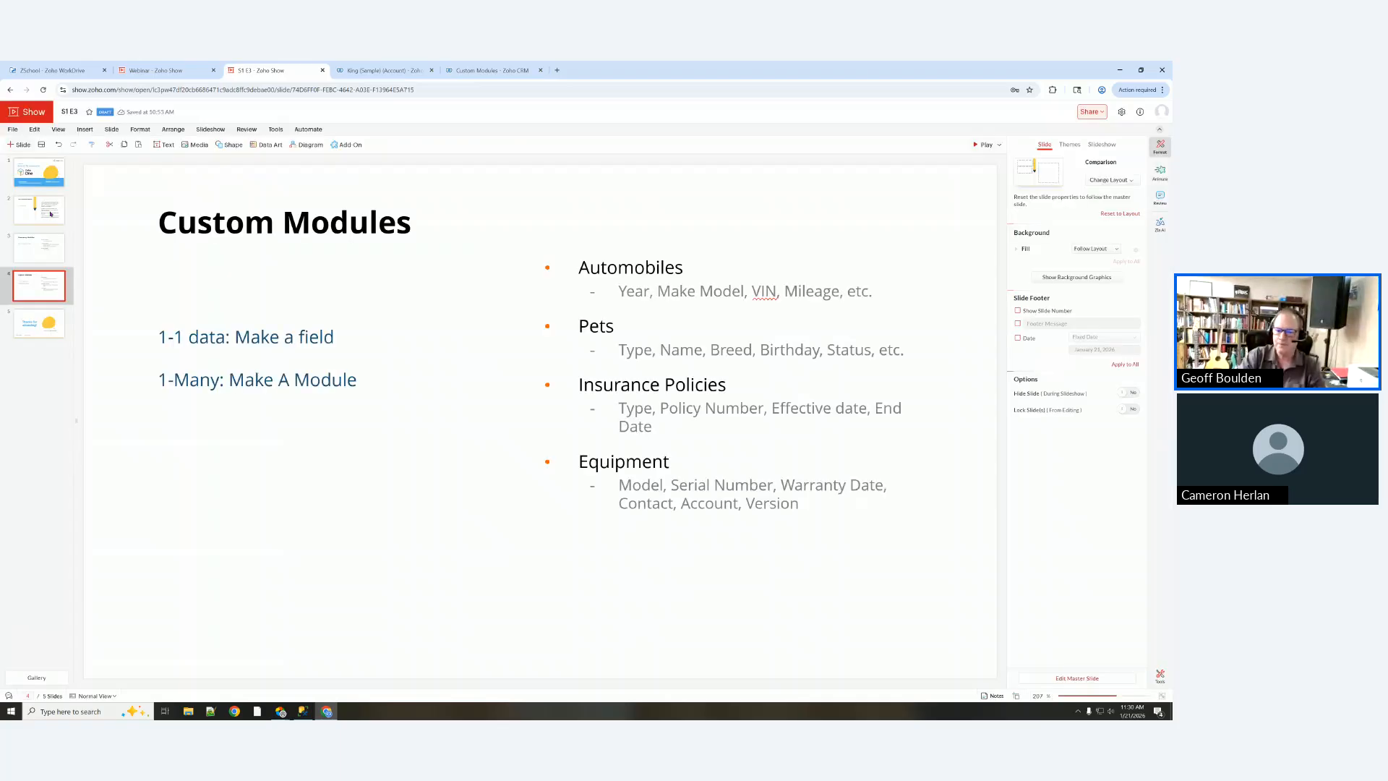
click(51, 212)
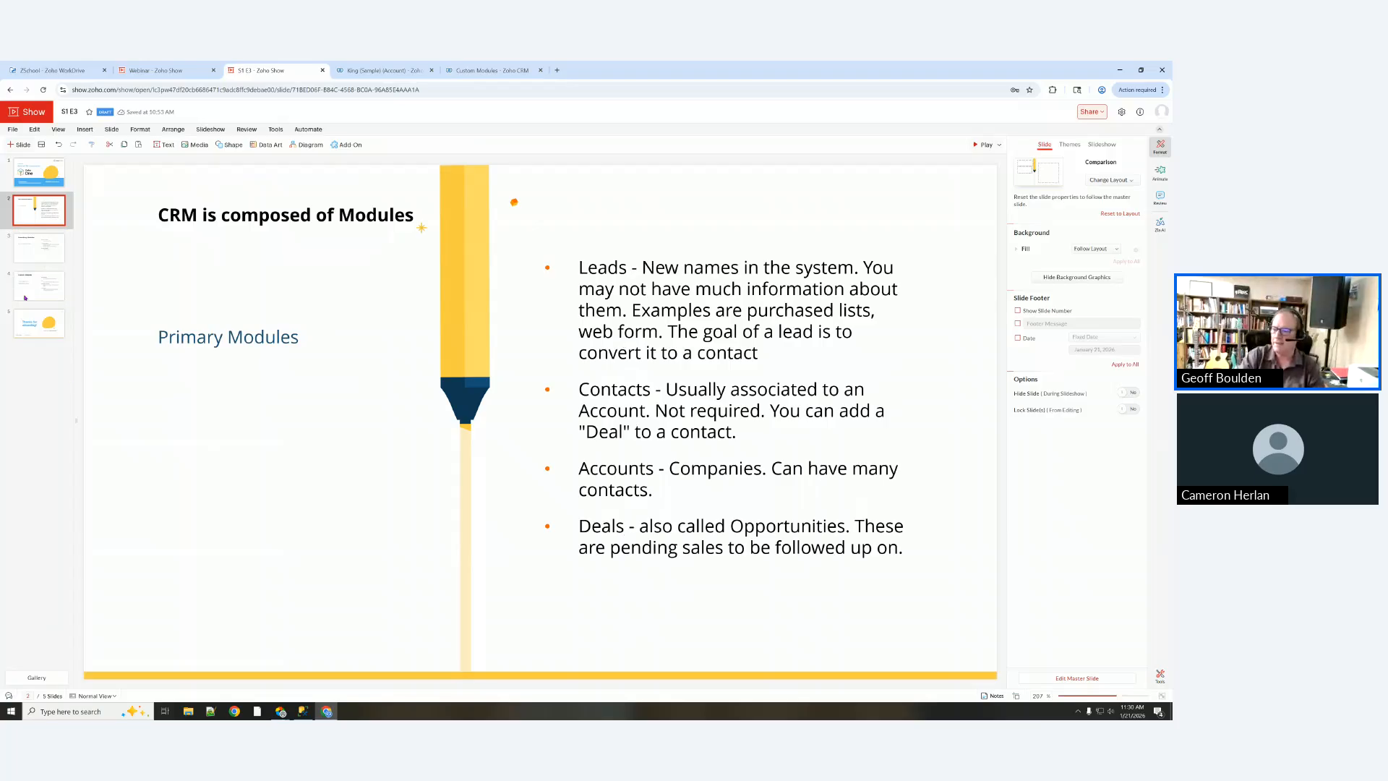
click(36, 255)
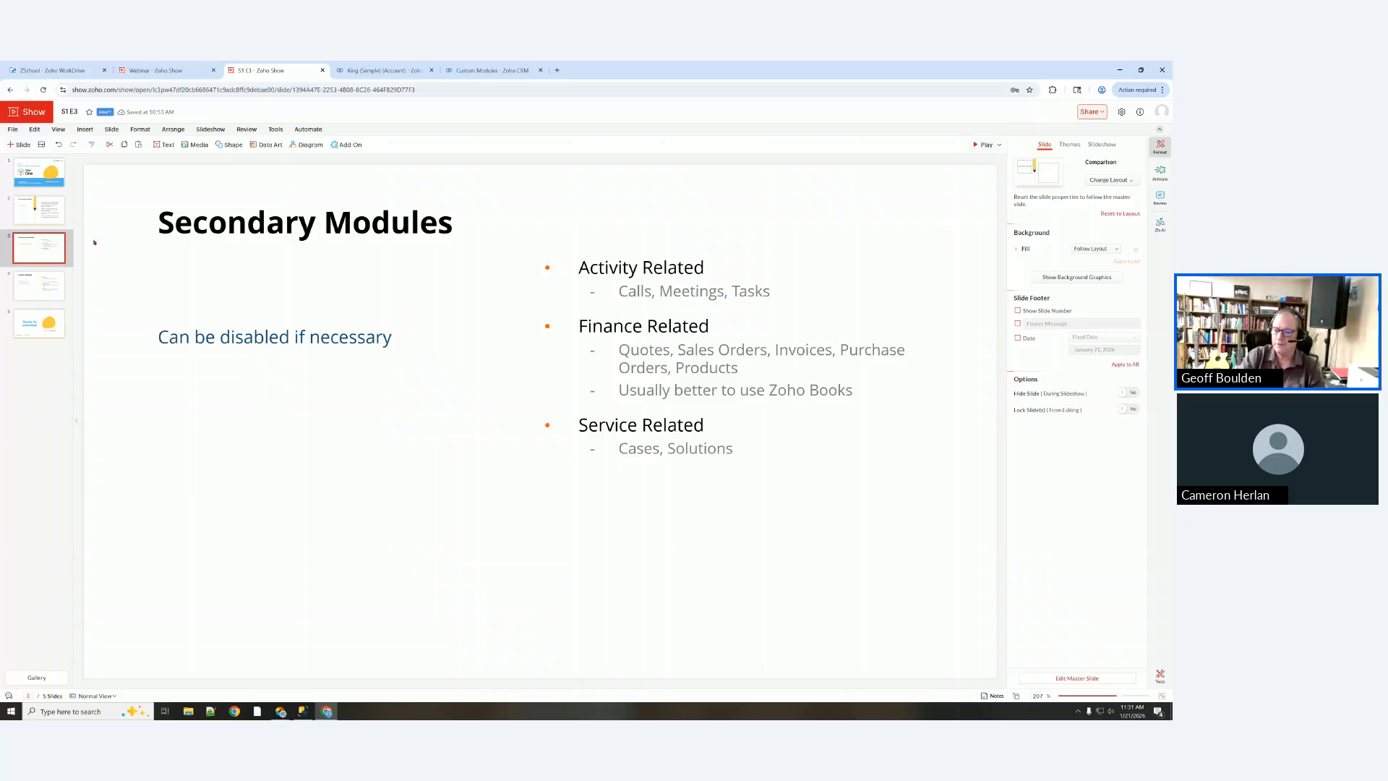
click(39, 289)
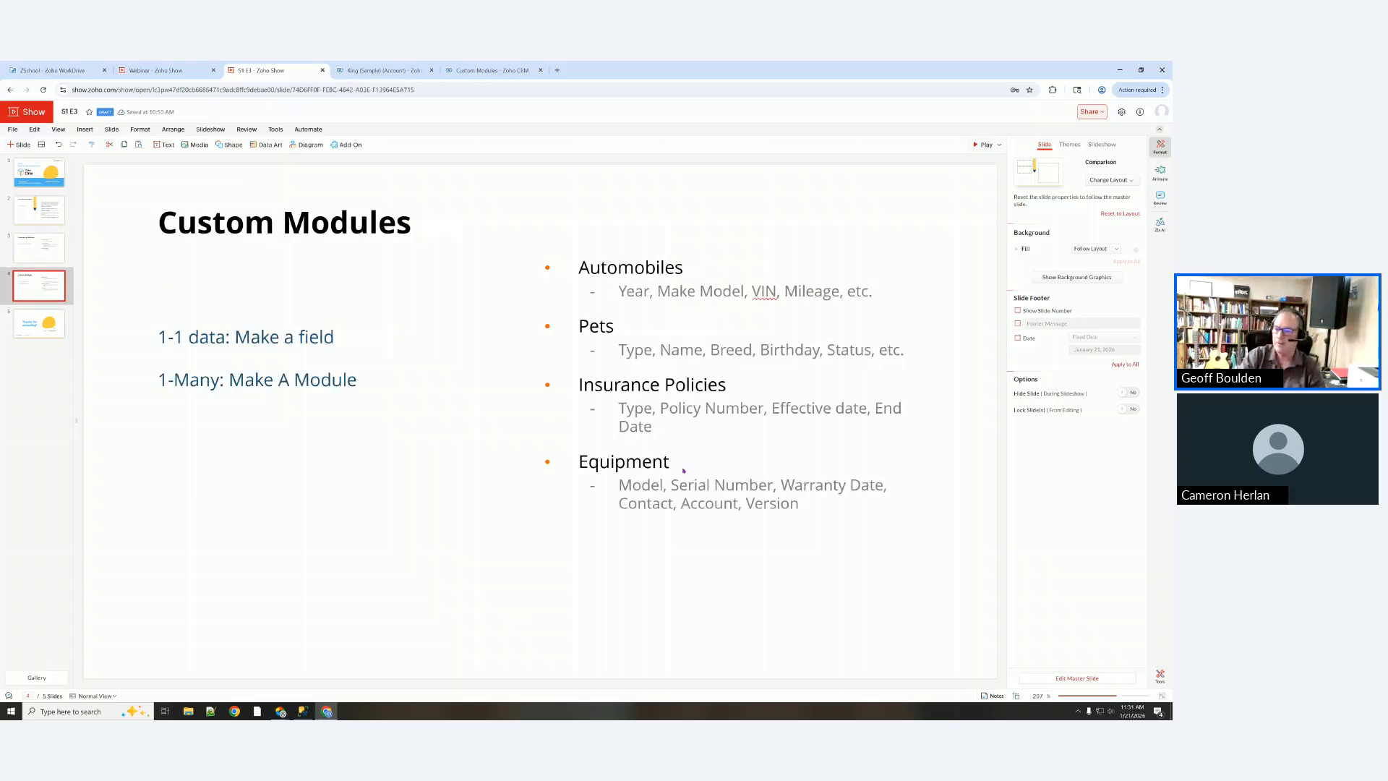